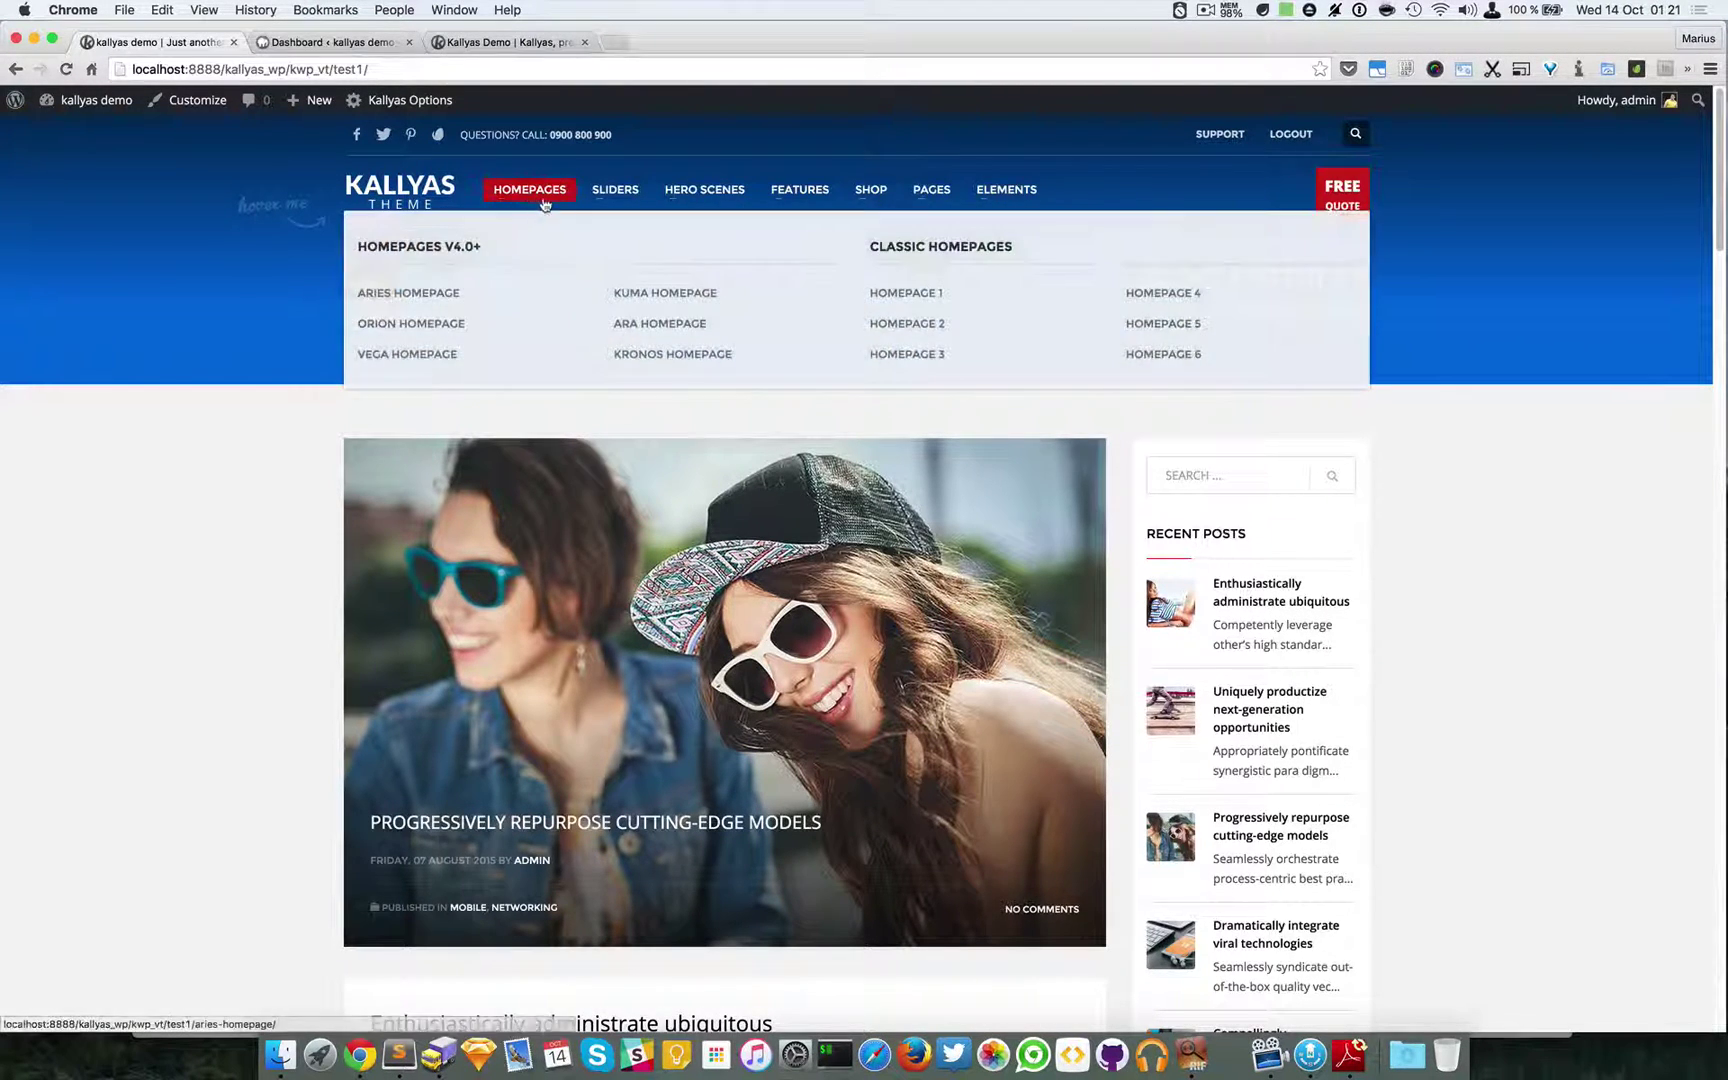
Go to the Portfolio Frames demo page from the site's Sliders menu.
mouse_move(604, 196)
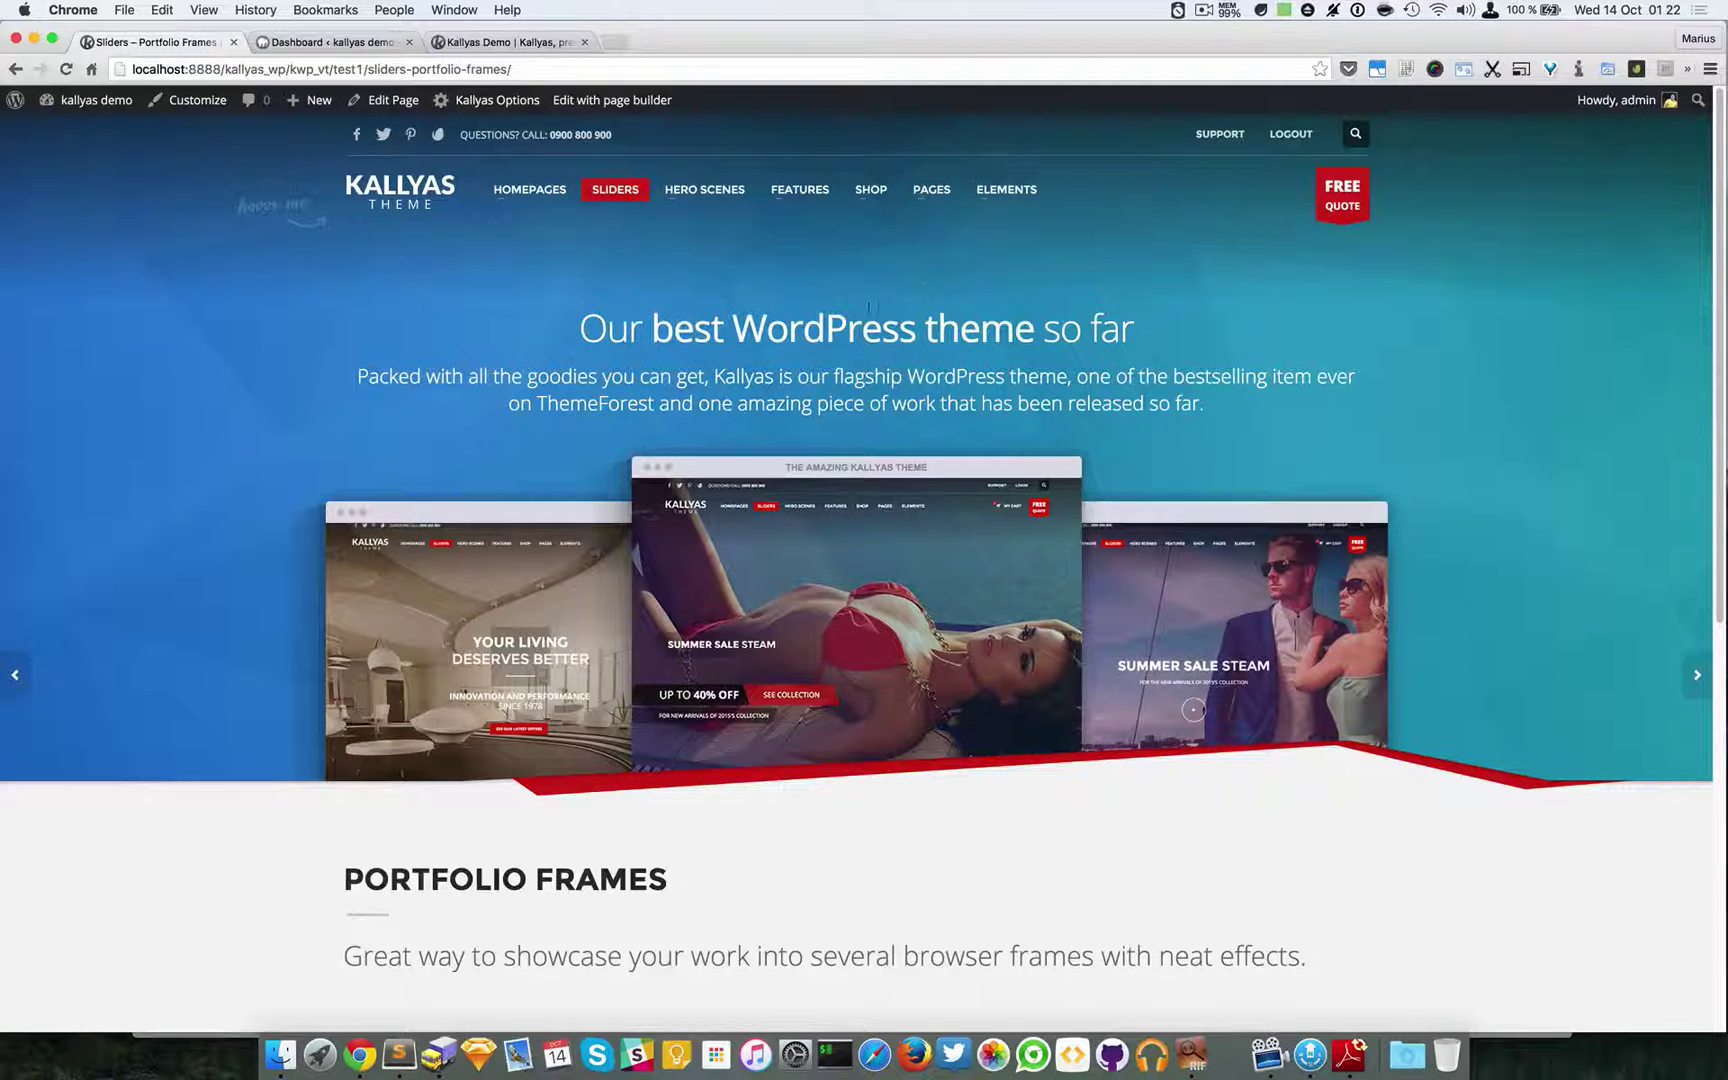
Advance the Portfolio Frames slider five times until the 'effective & powerful' frame is centred.
left_click(1690, 698)
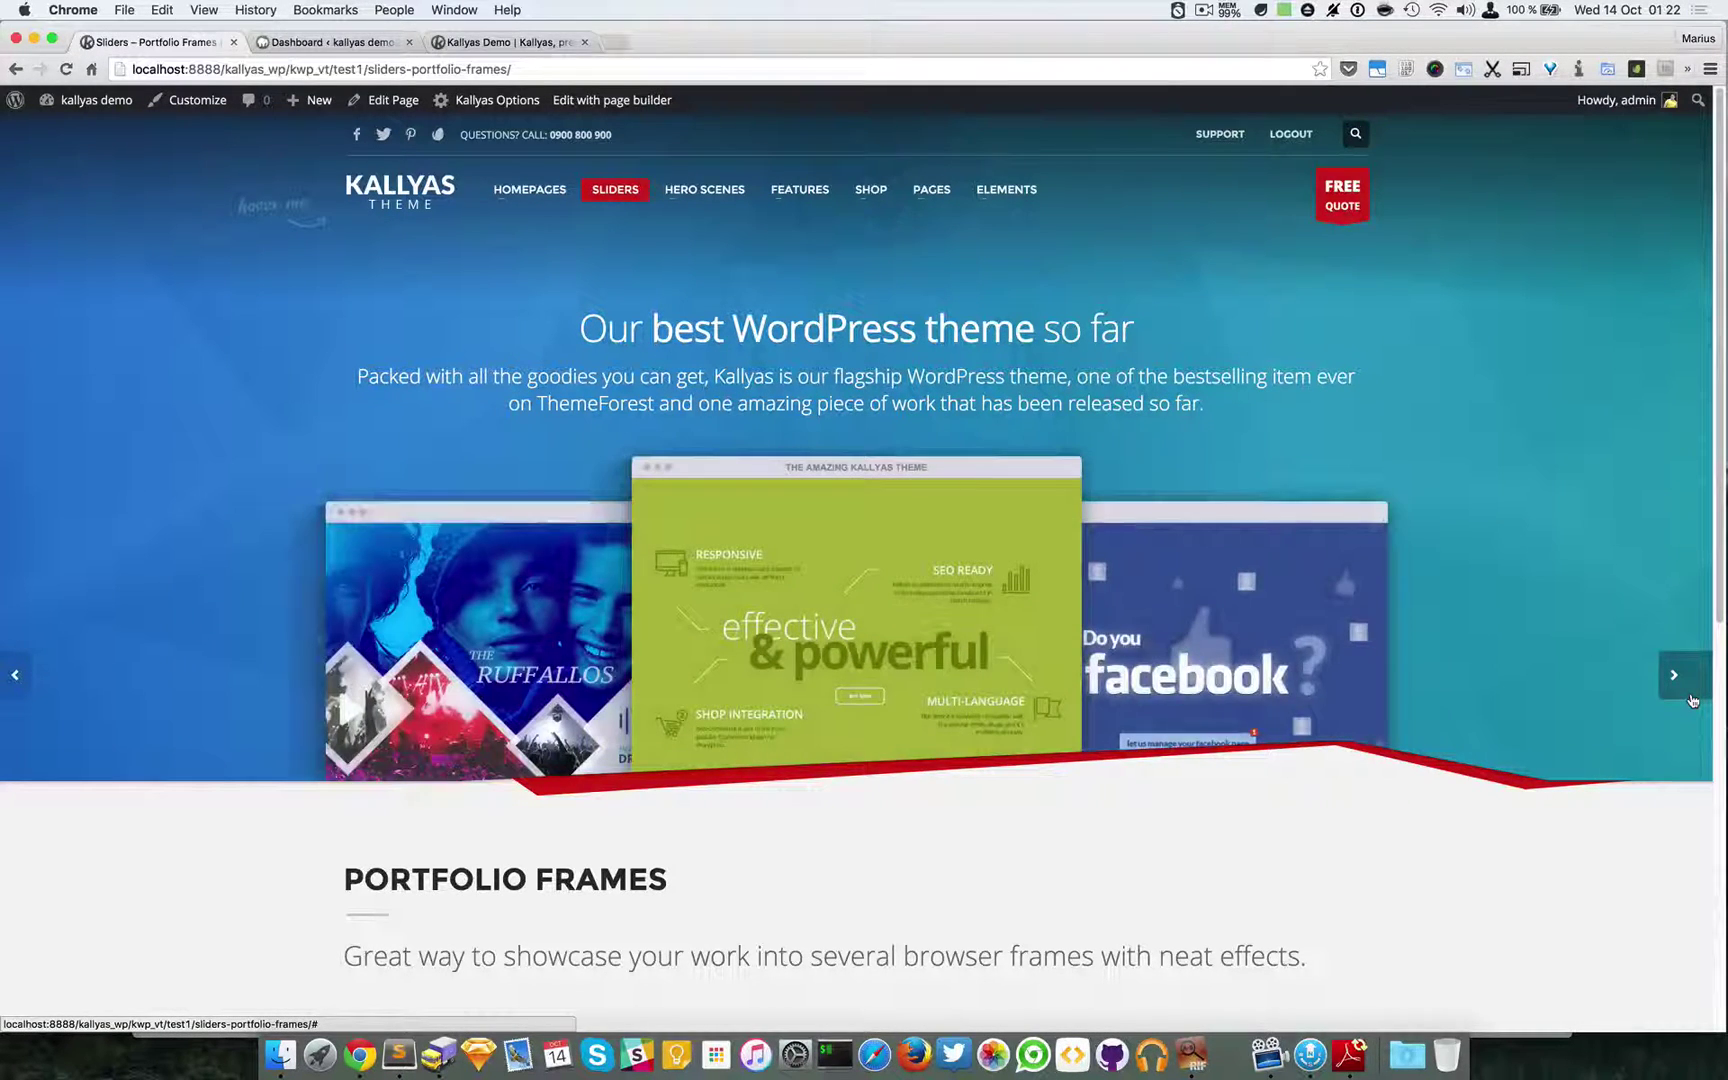
left_click(1690, 698)
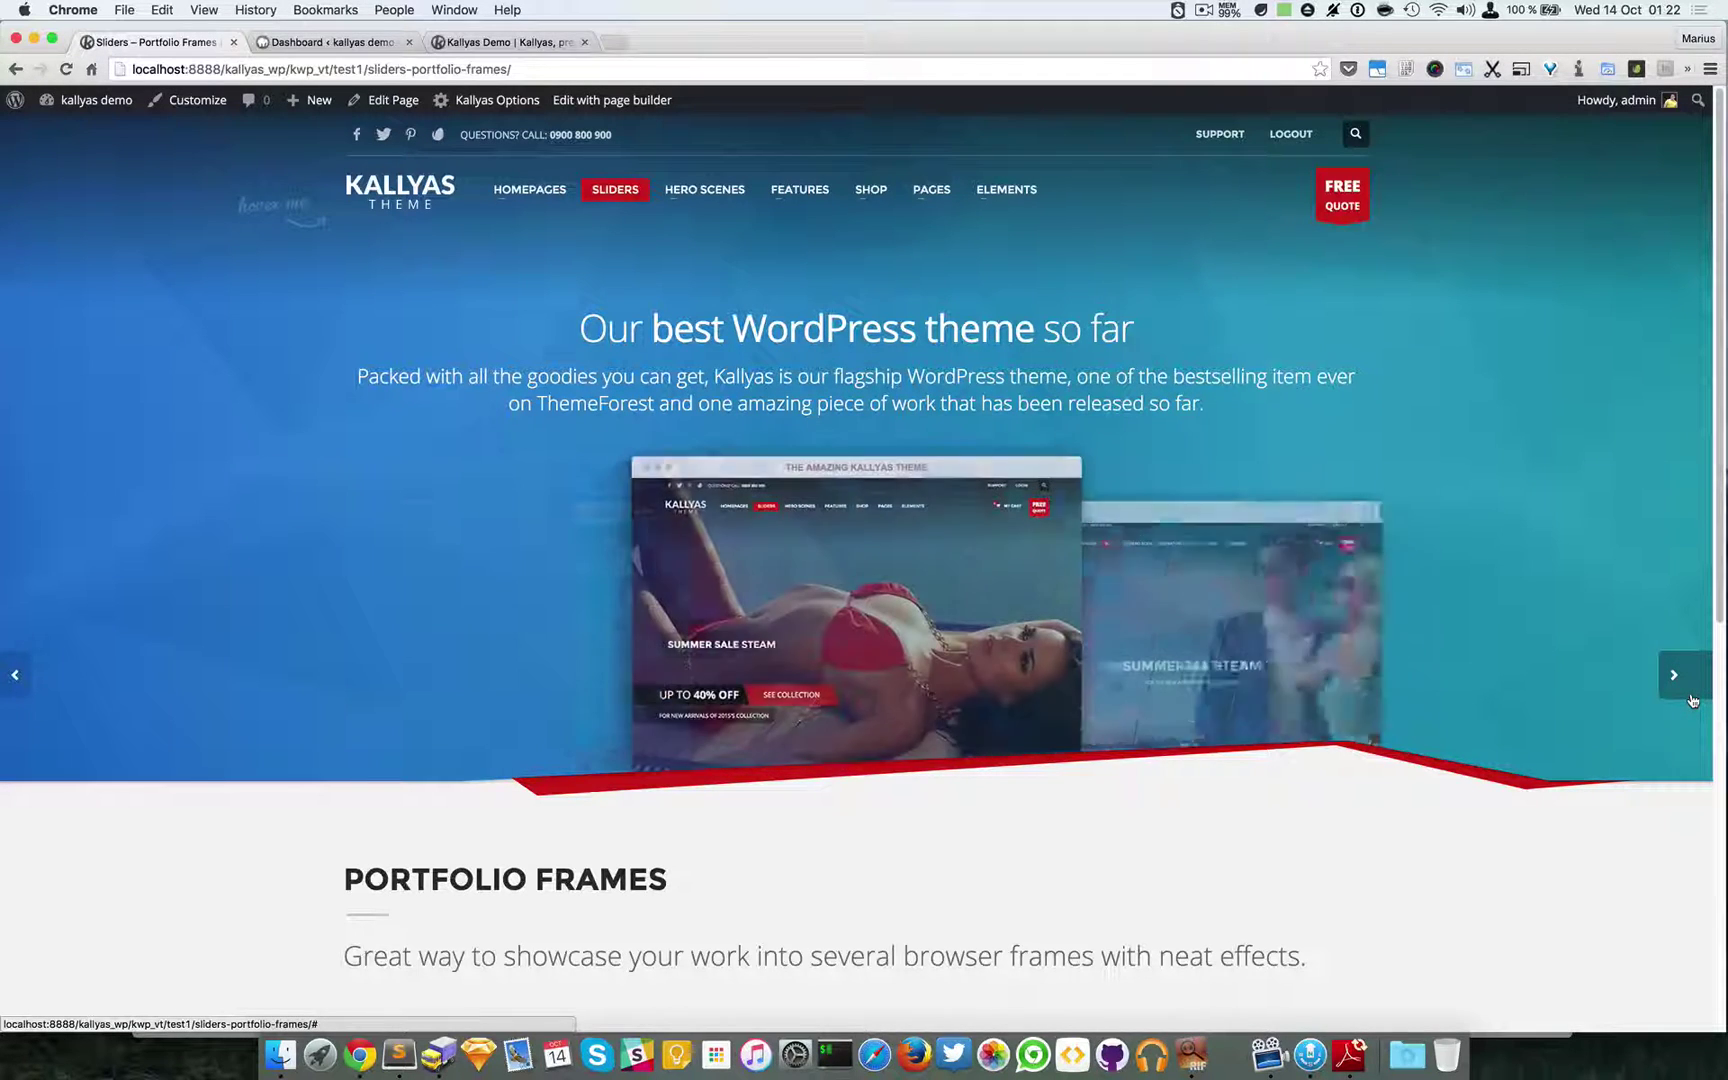
left_click(1690, 698)
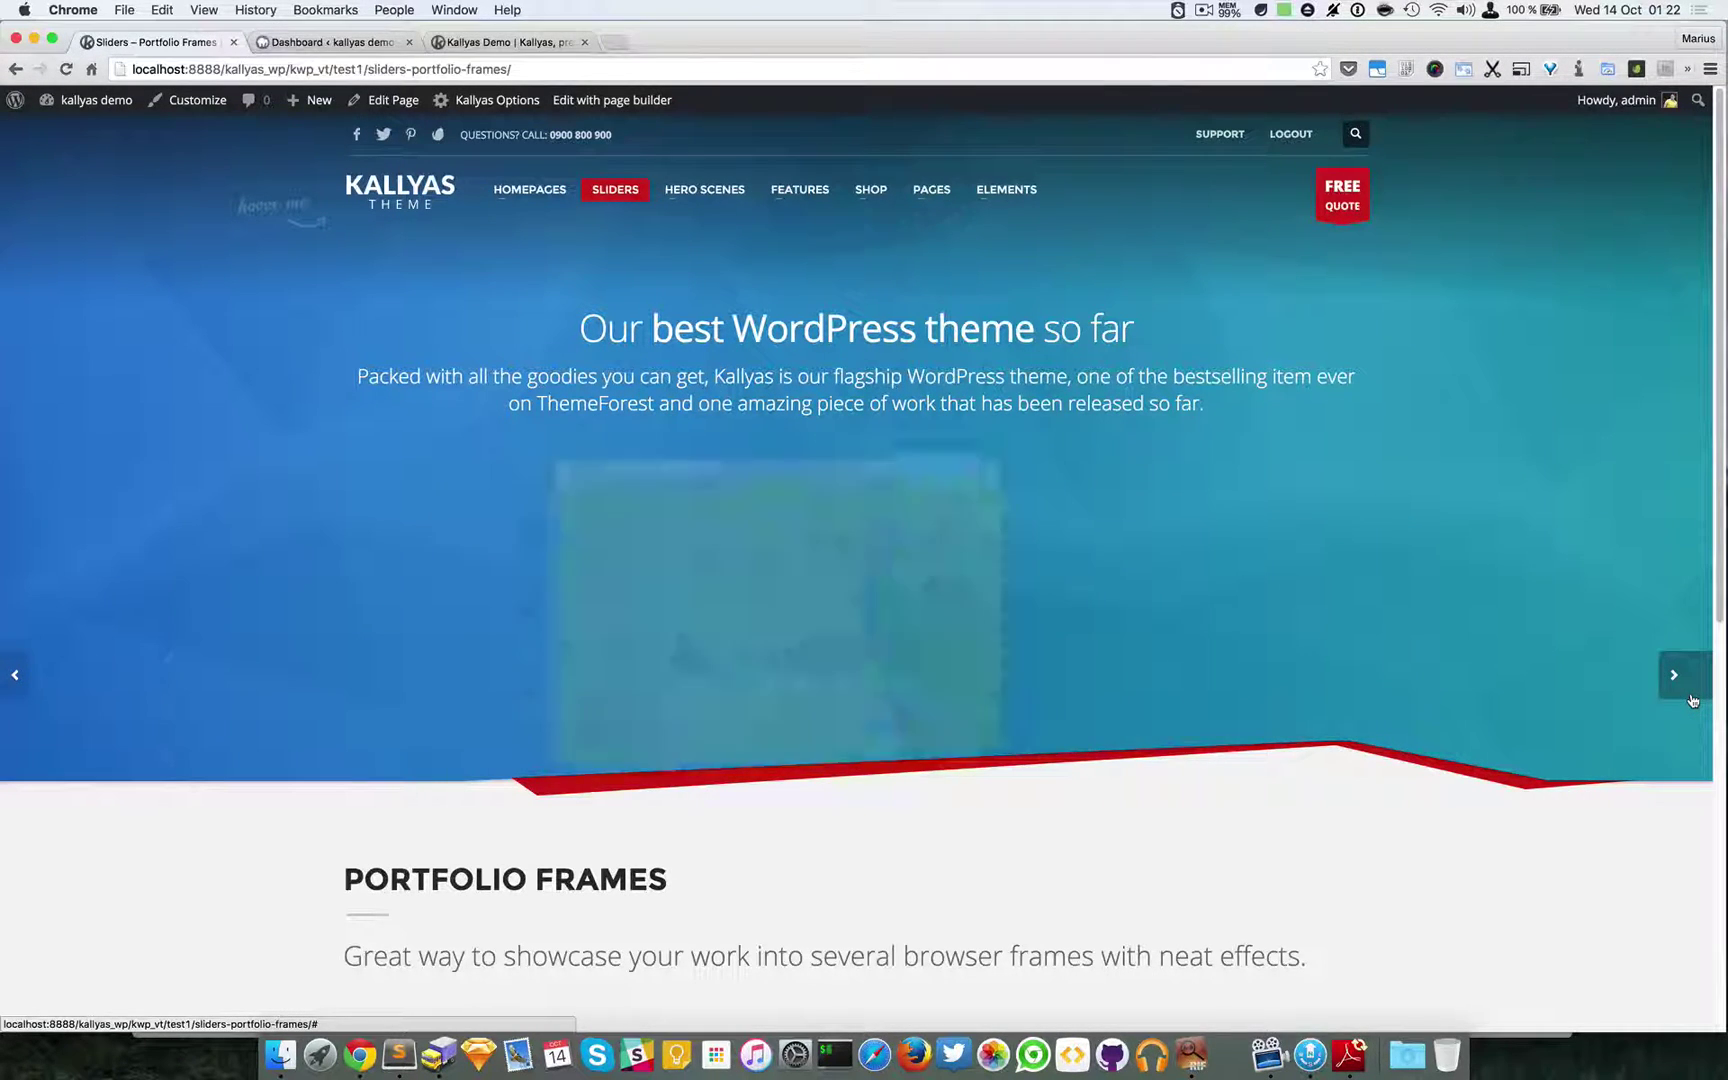
left_click(1690, 698)
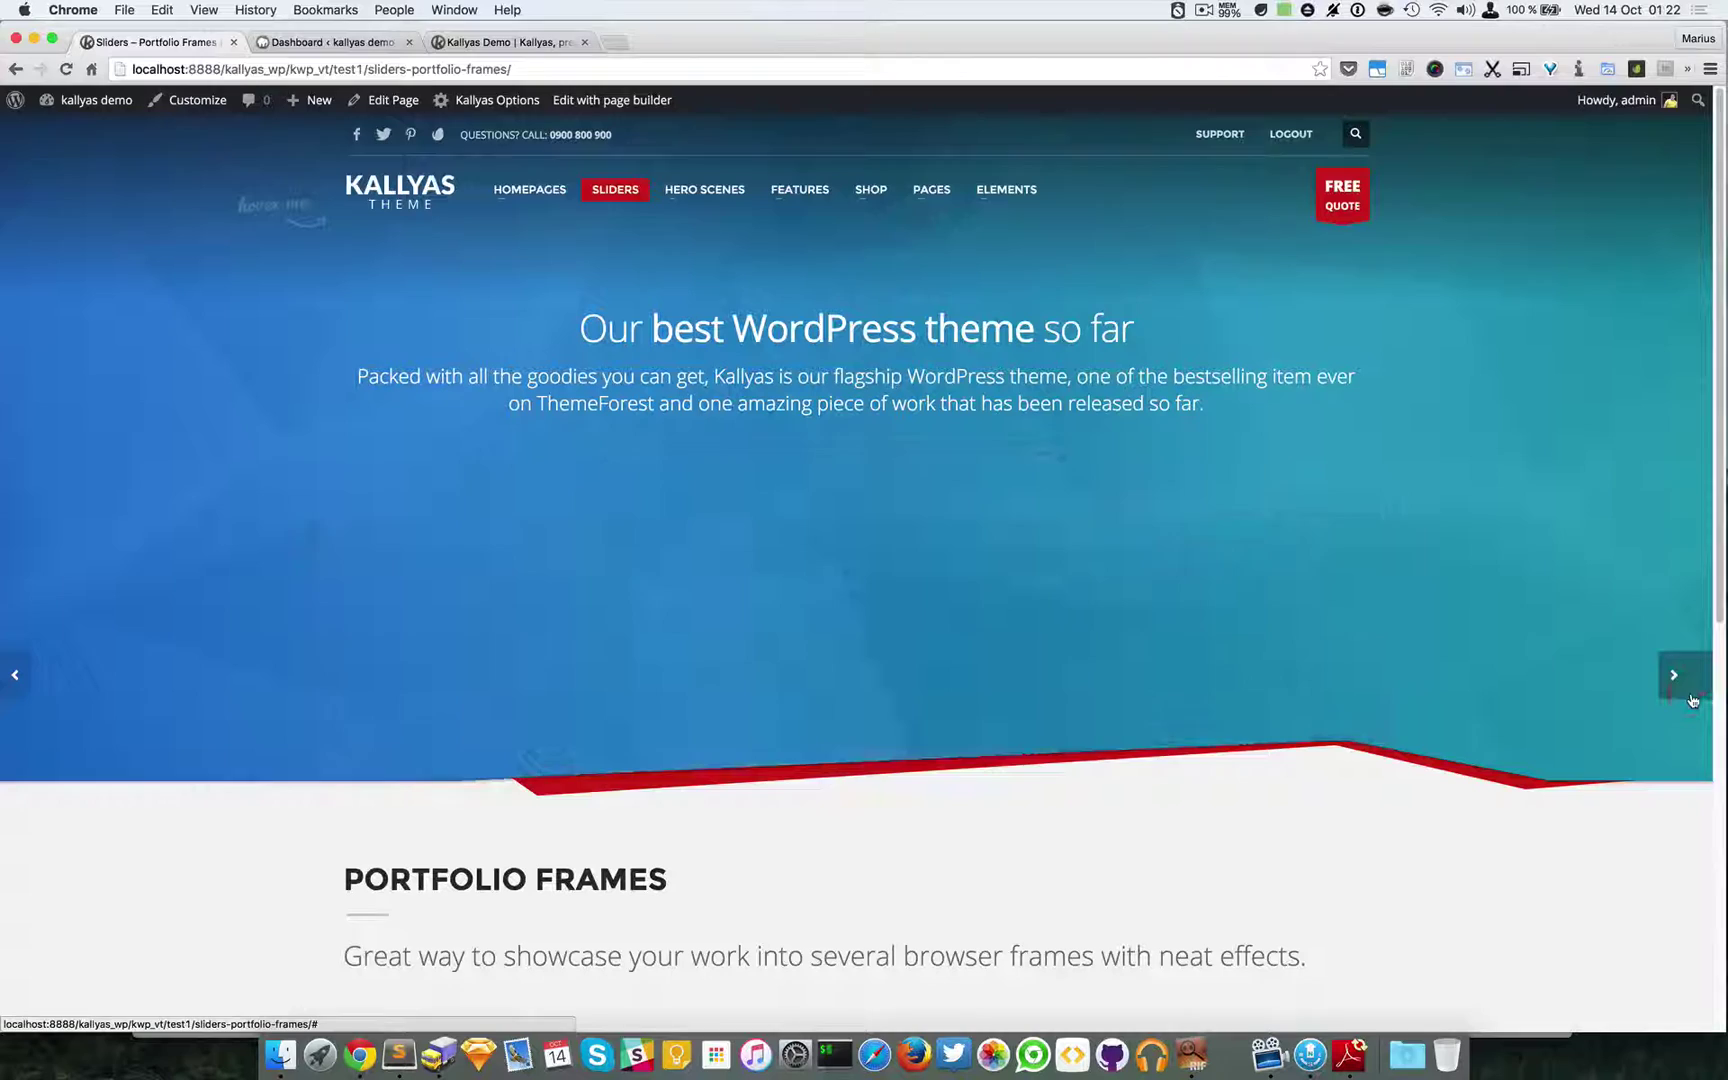
left_click(1690, 698)
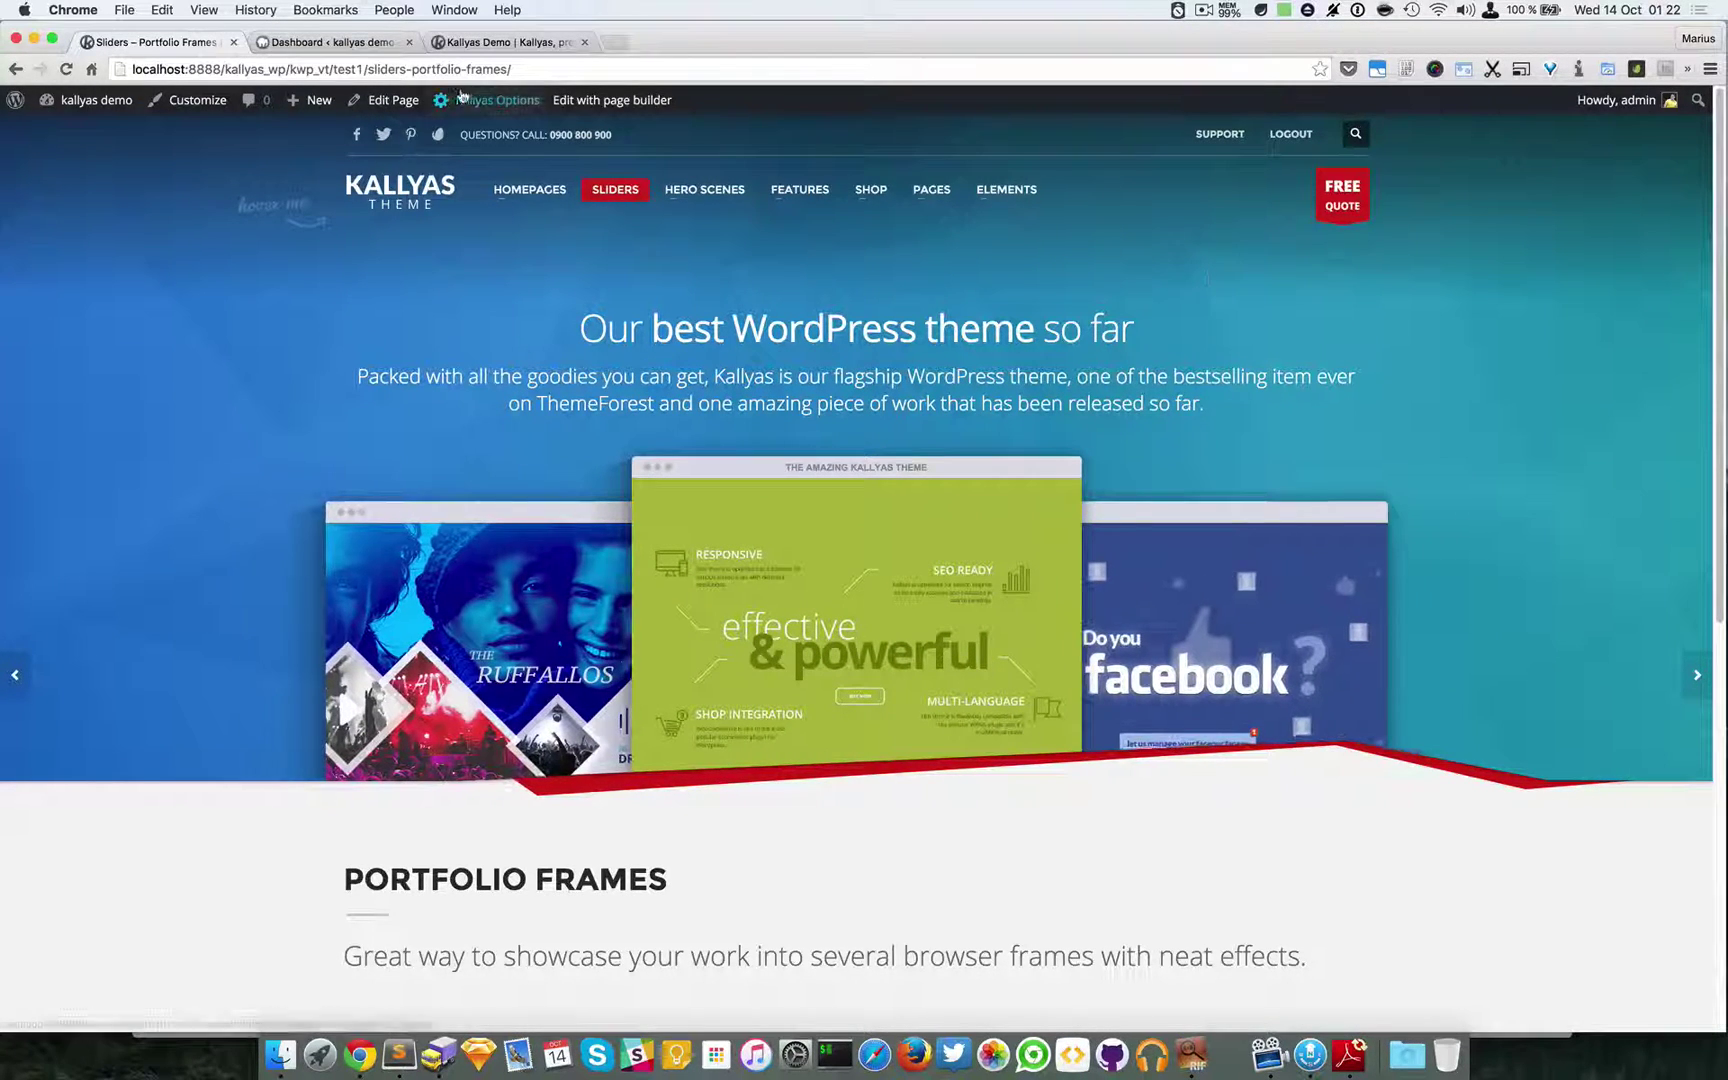
Open the Portfolio Frames page in the Kallyas page builder and hide the site header.
left_click(605, 100)
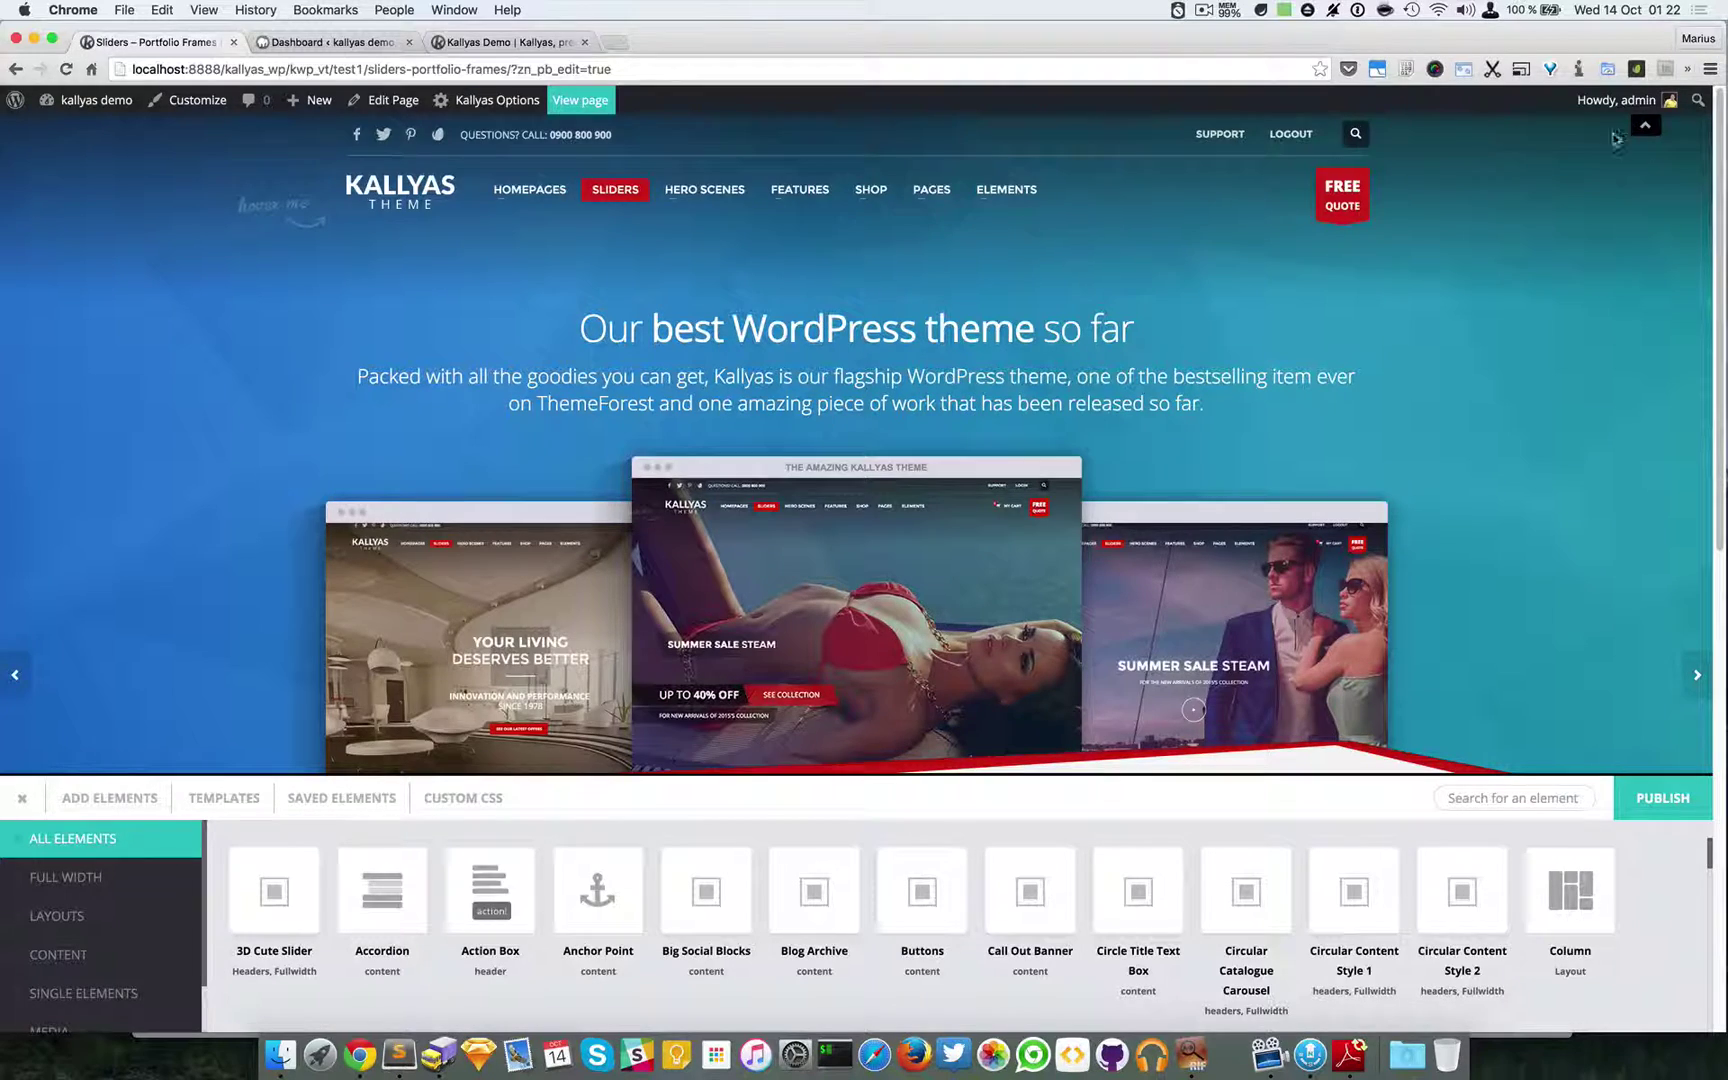
left_click(1644, 127)
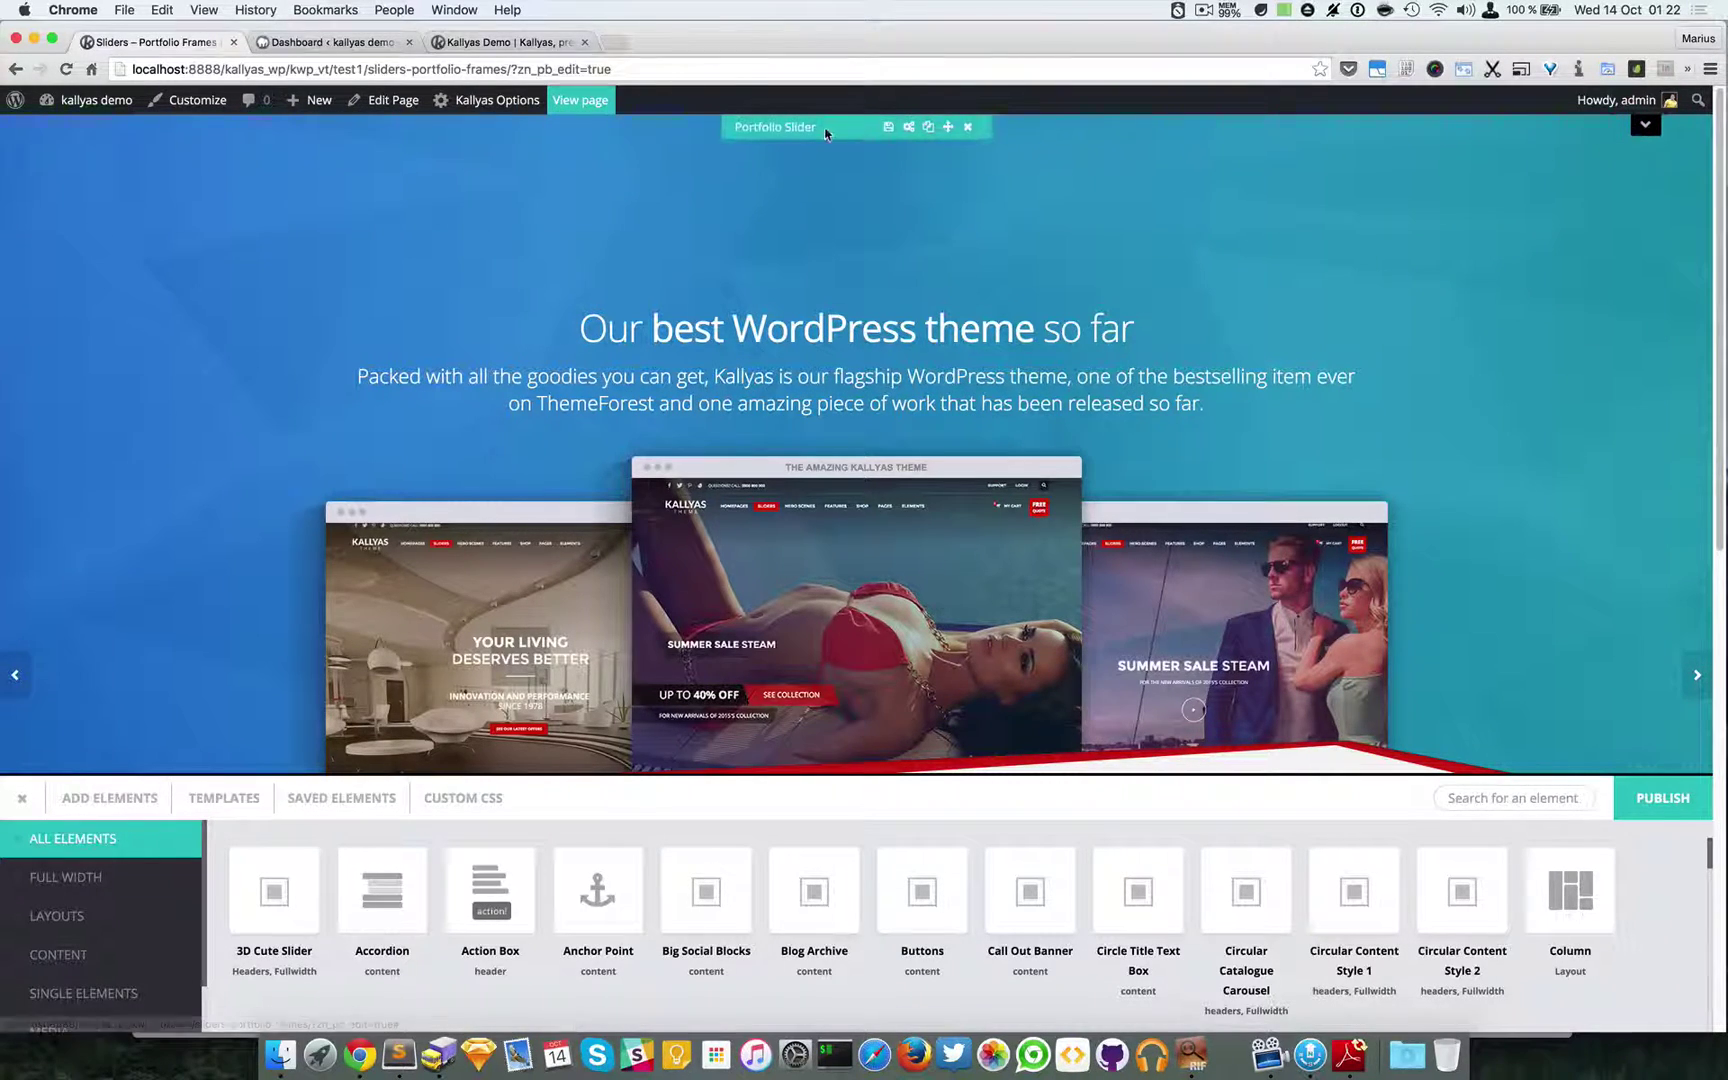
Set the Portfolio Slider's Enable fullscreen option to Yes and close its options.
left_click(908, 126)
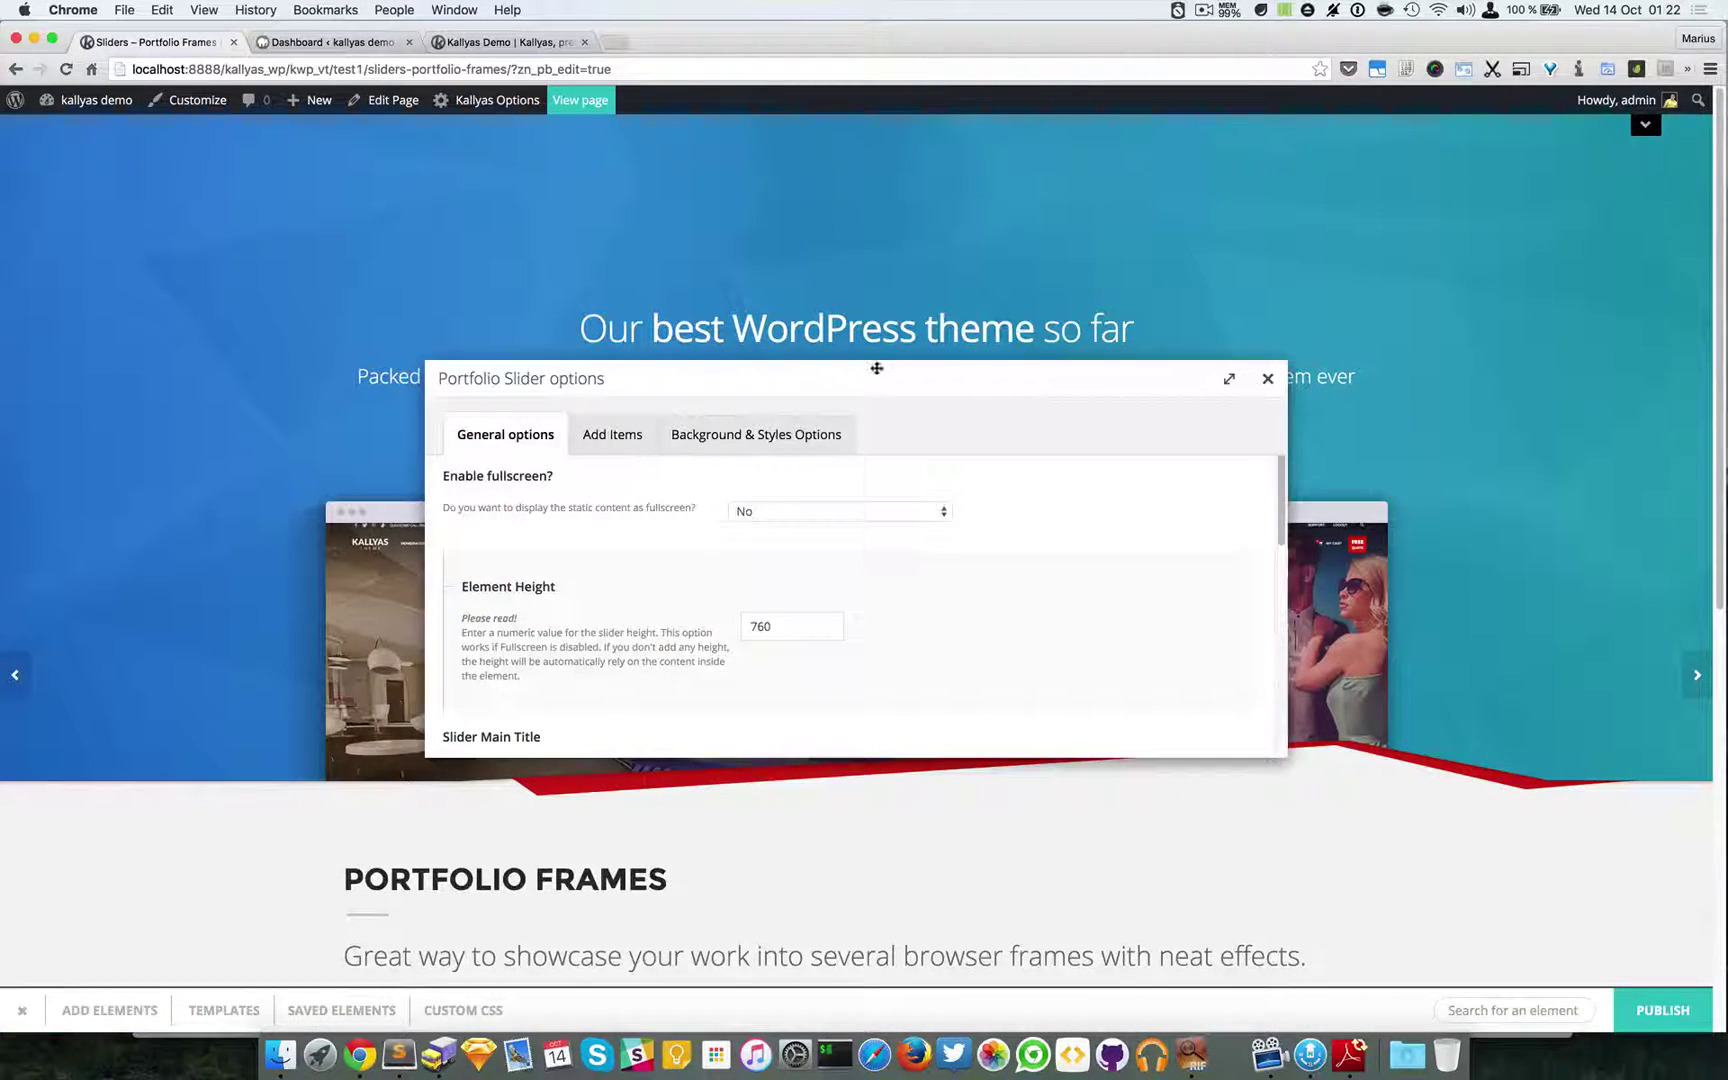
left_click_drag(877, 368, 1234, 478)
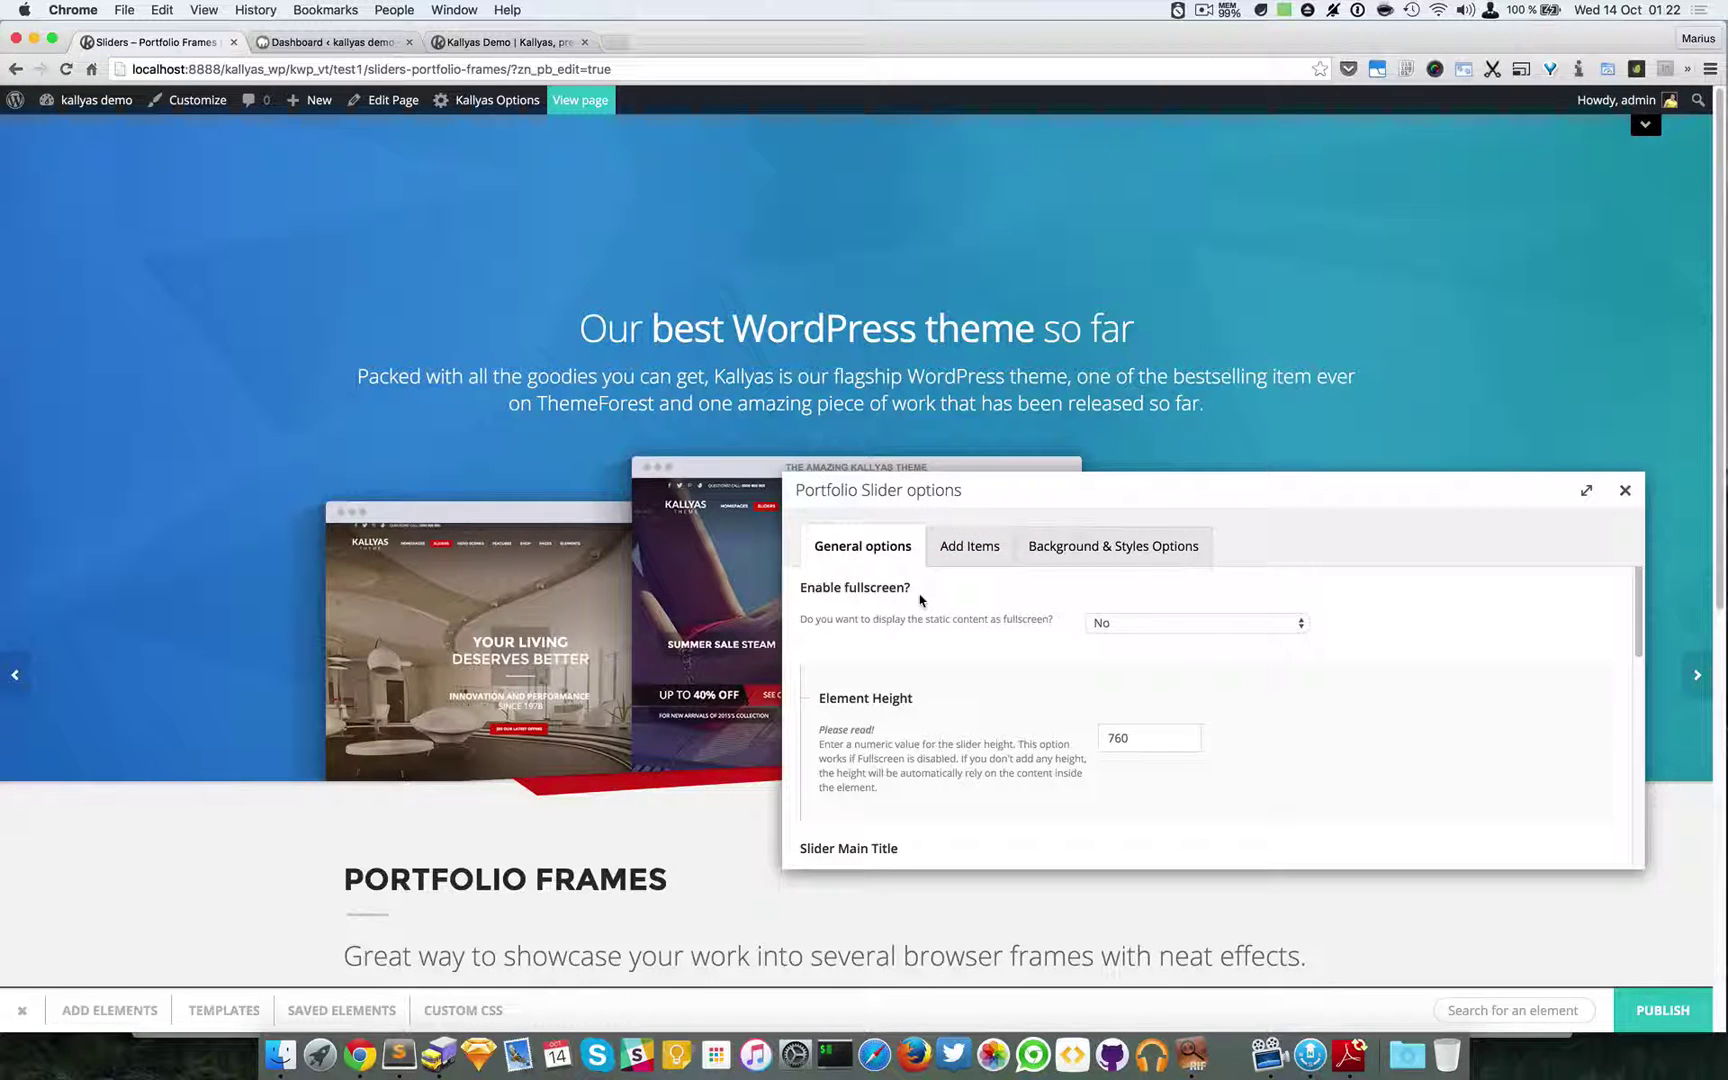
left_click(1147, 628)
left_click(1146, 606)
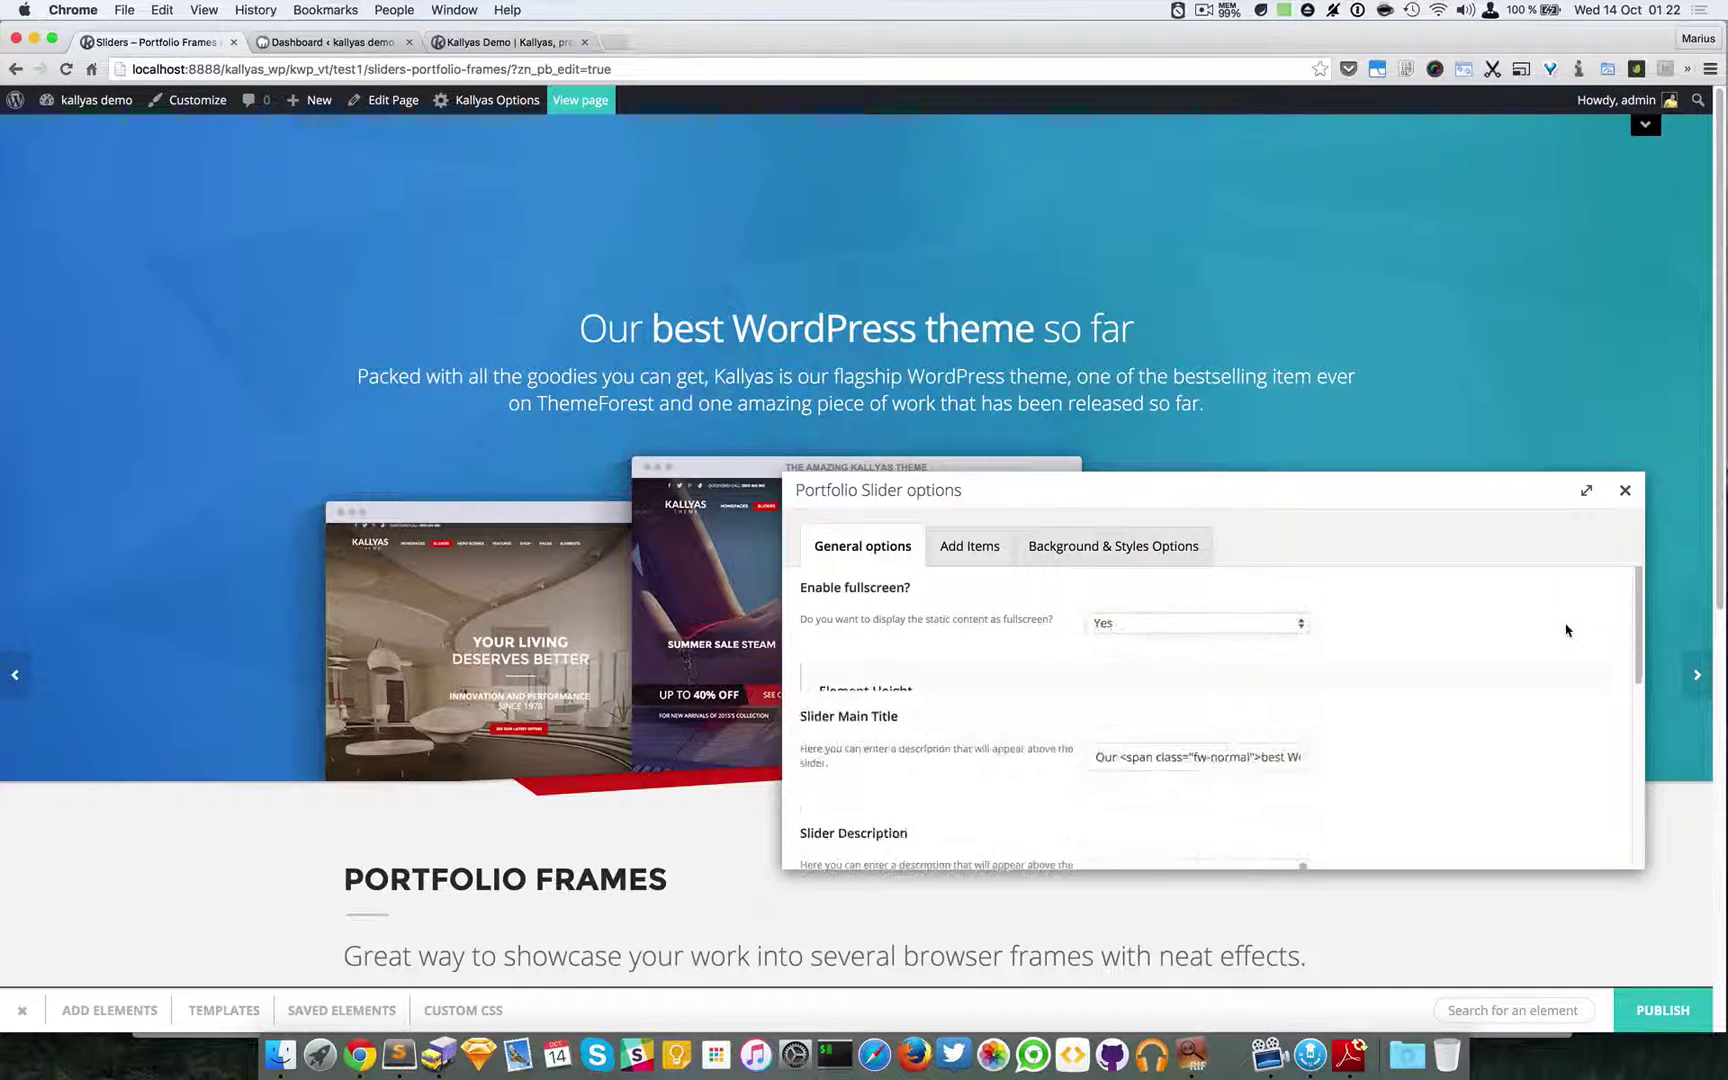
left_click(1625, 490)
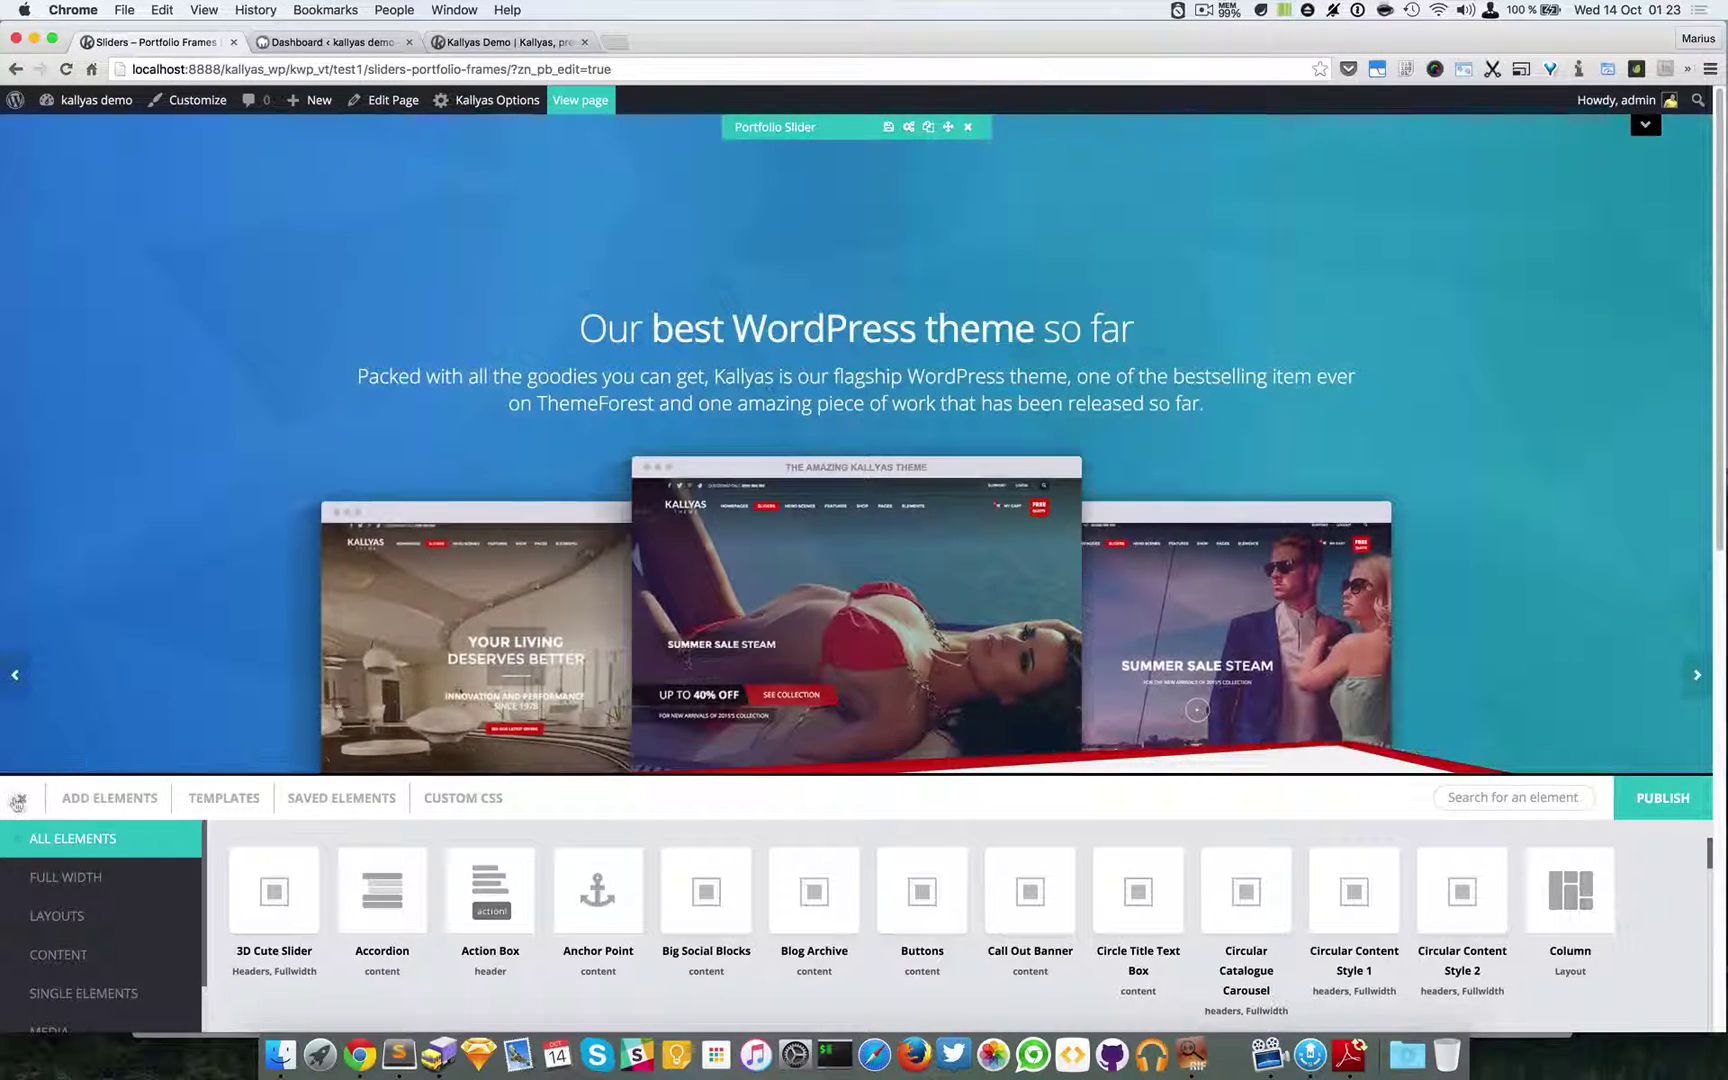
Reopen the slider options, set Enable fullscreen back to No, and close the dialog.
left_click(910, 128)
left_click(812, 513)
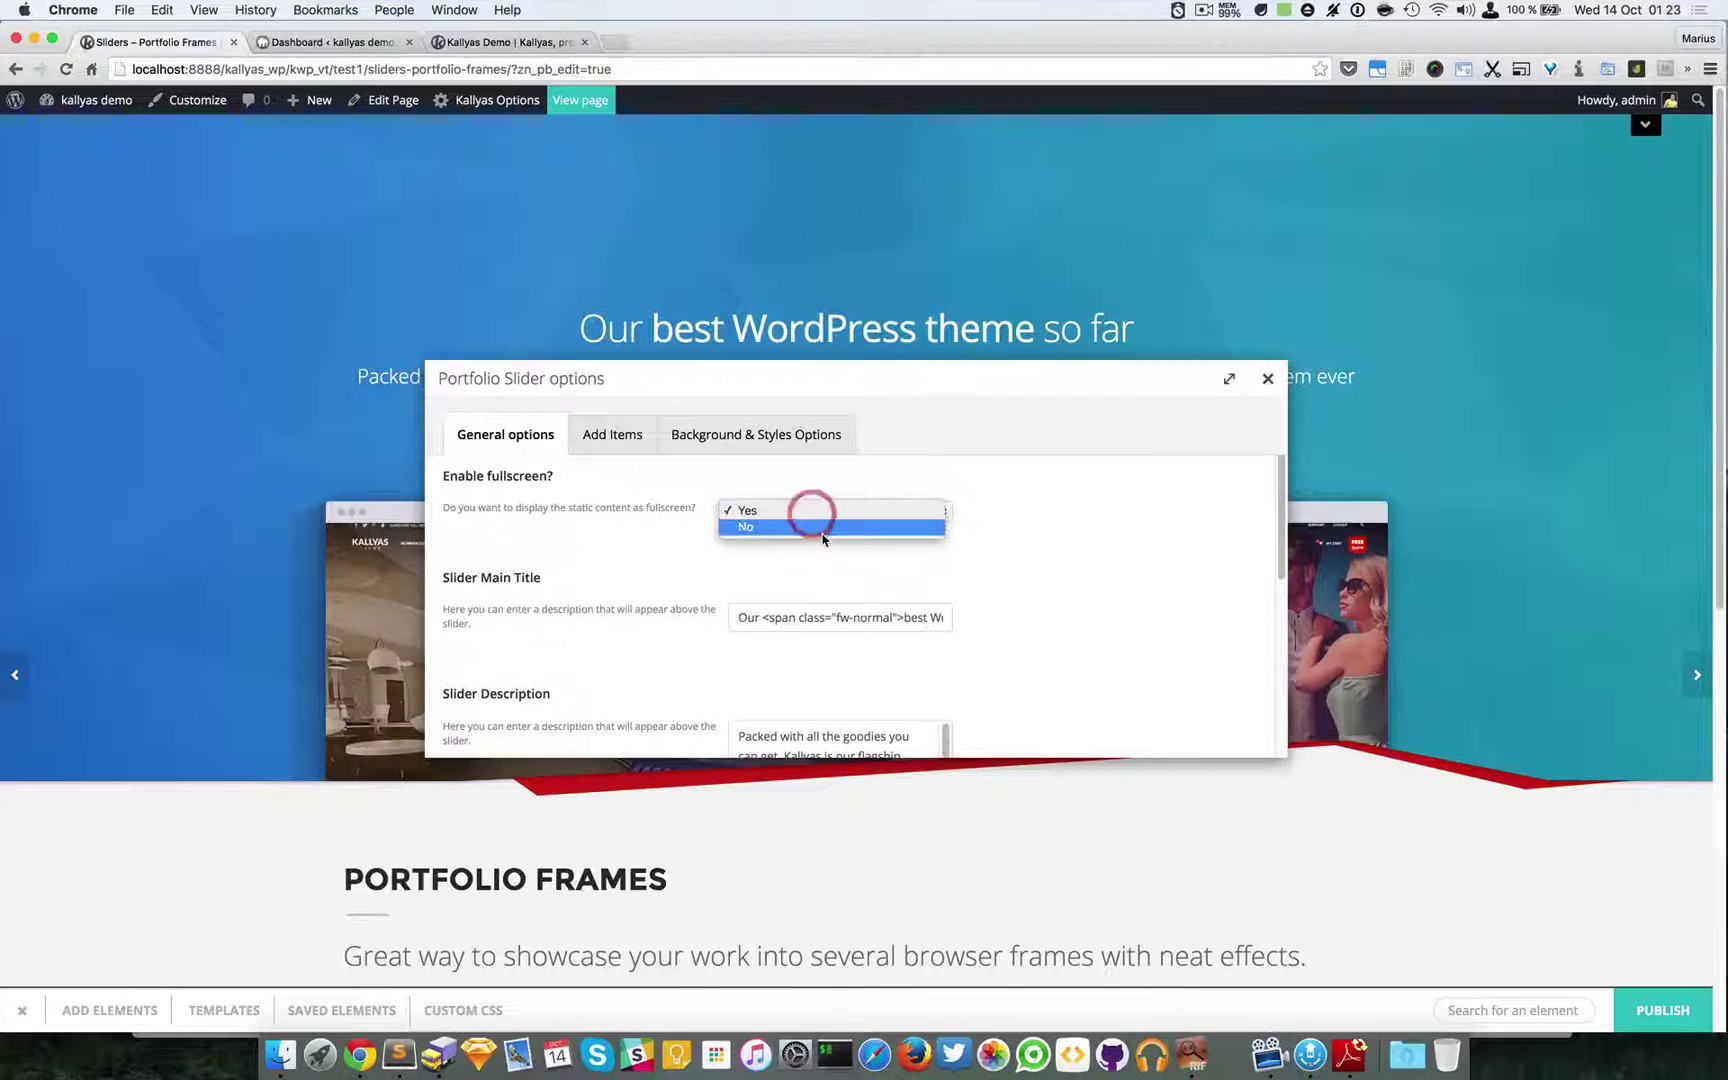
left_click(821, 529)
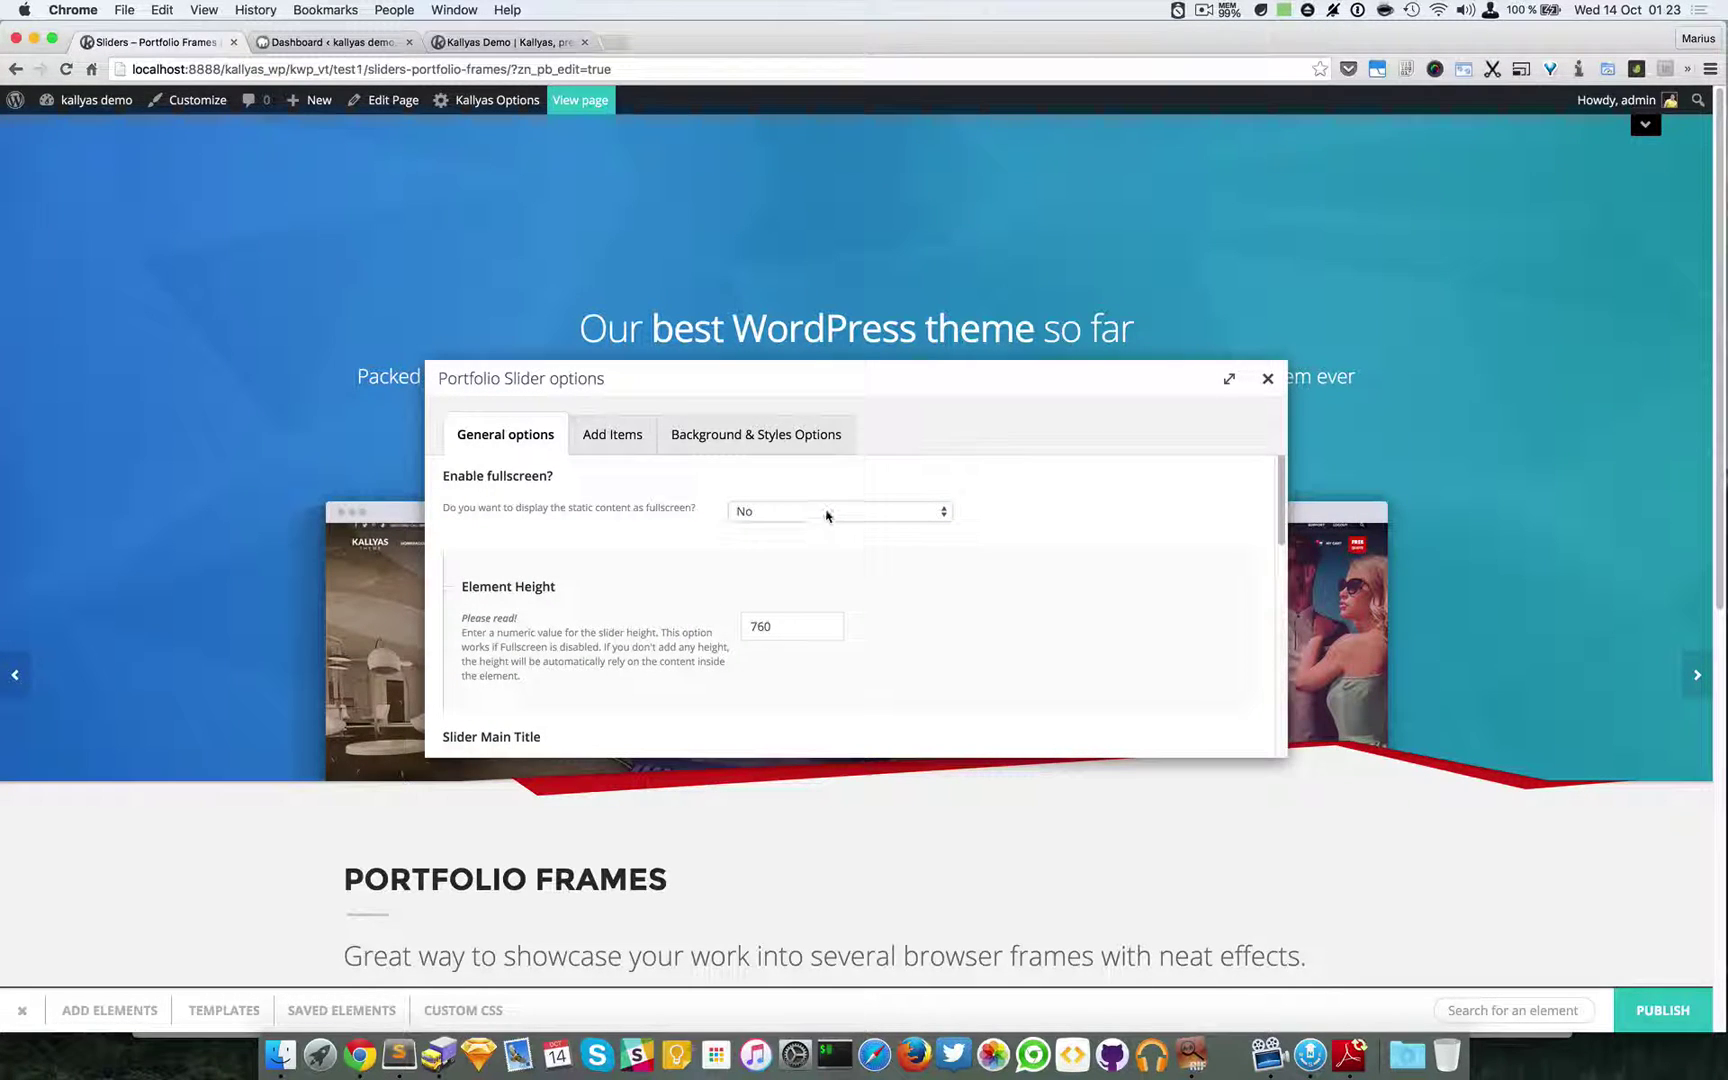
left_click(827, 513)
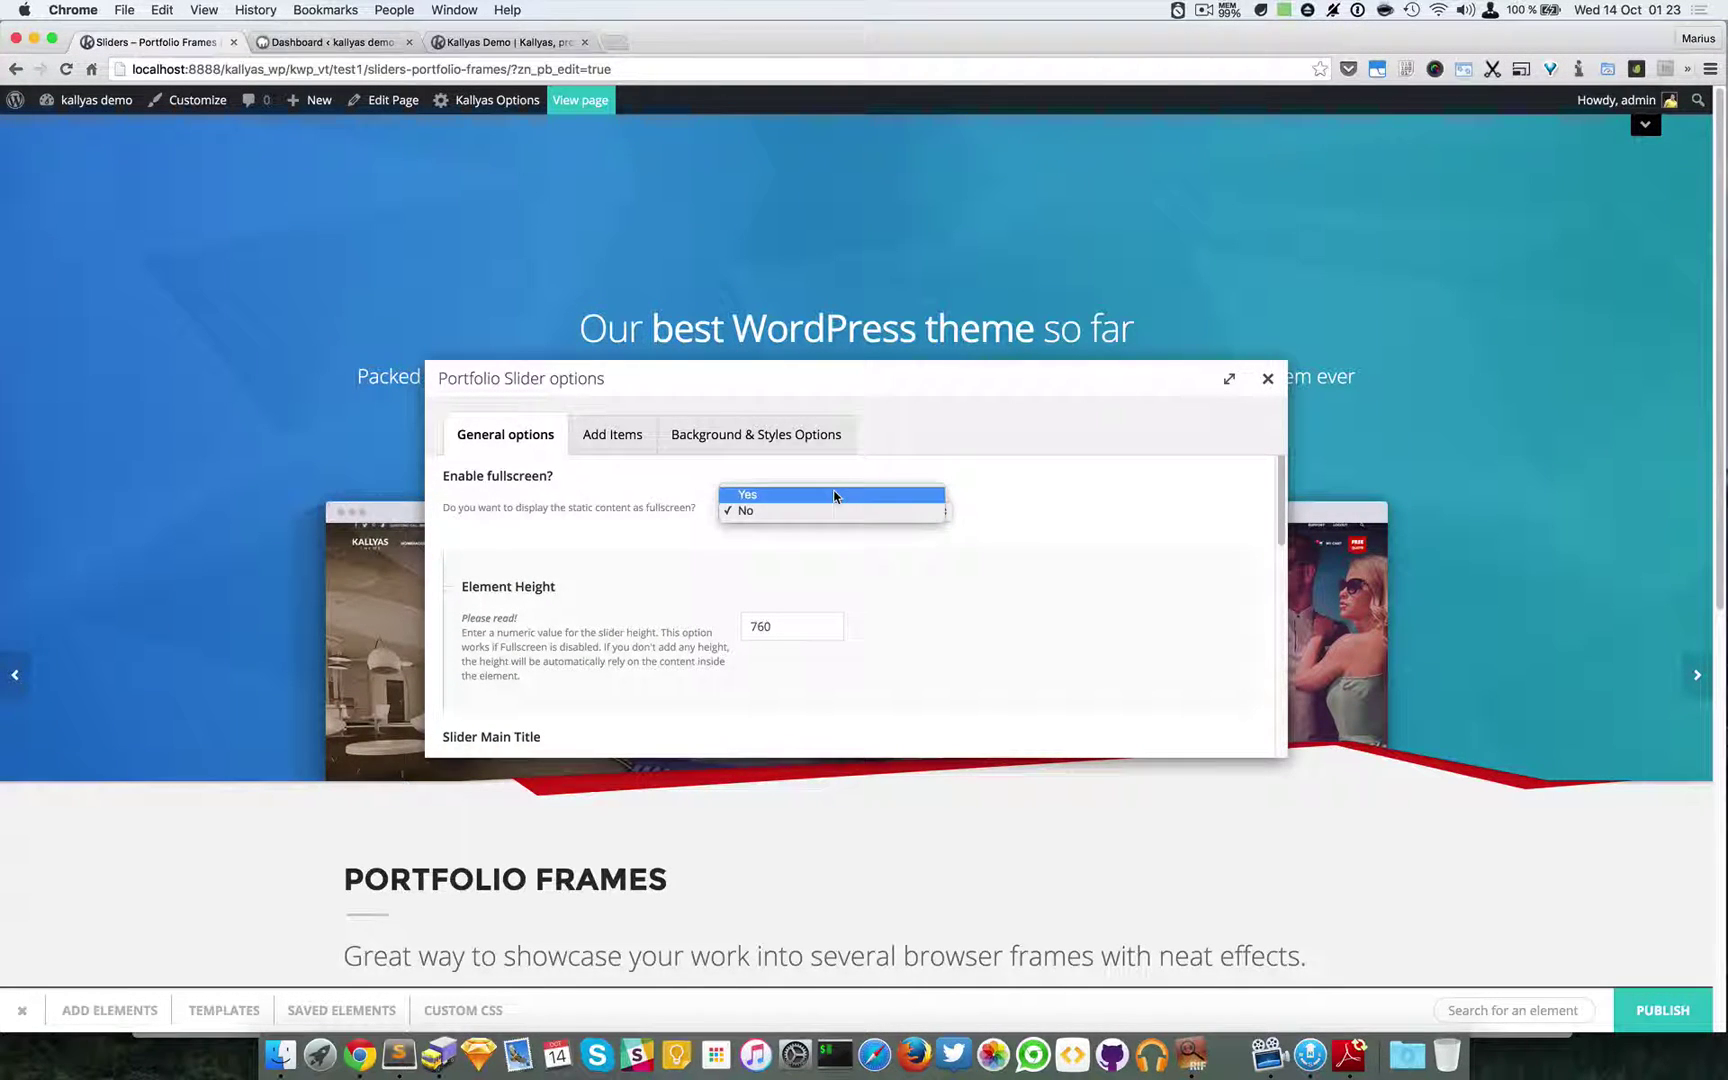
left_click(1087, 518)
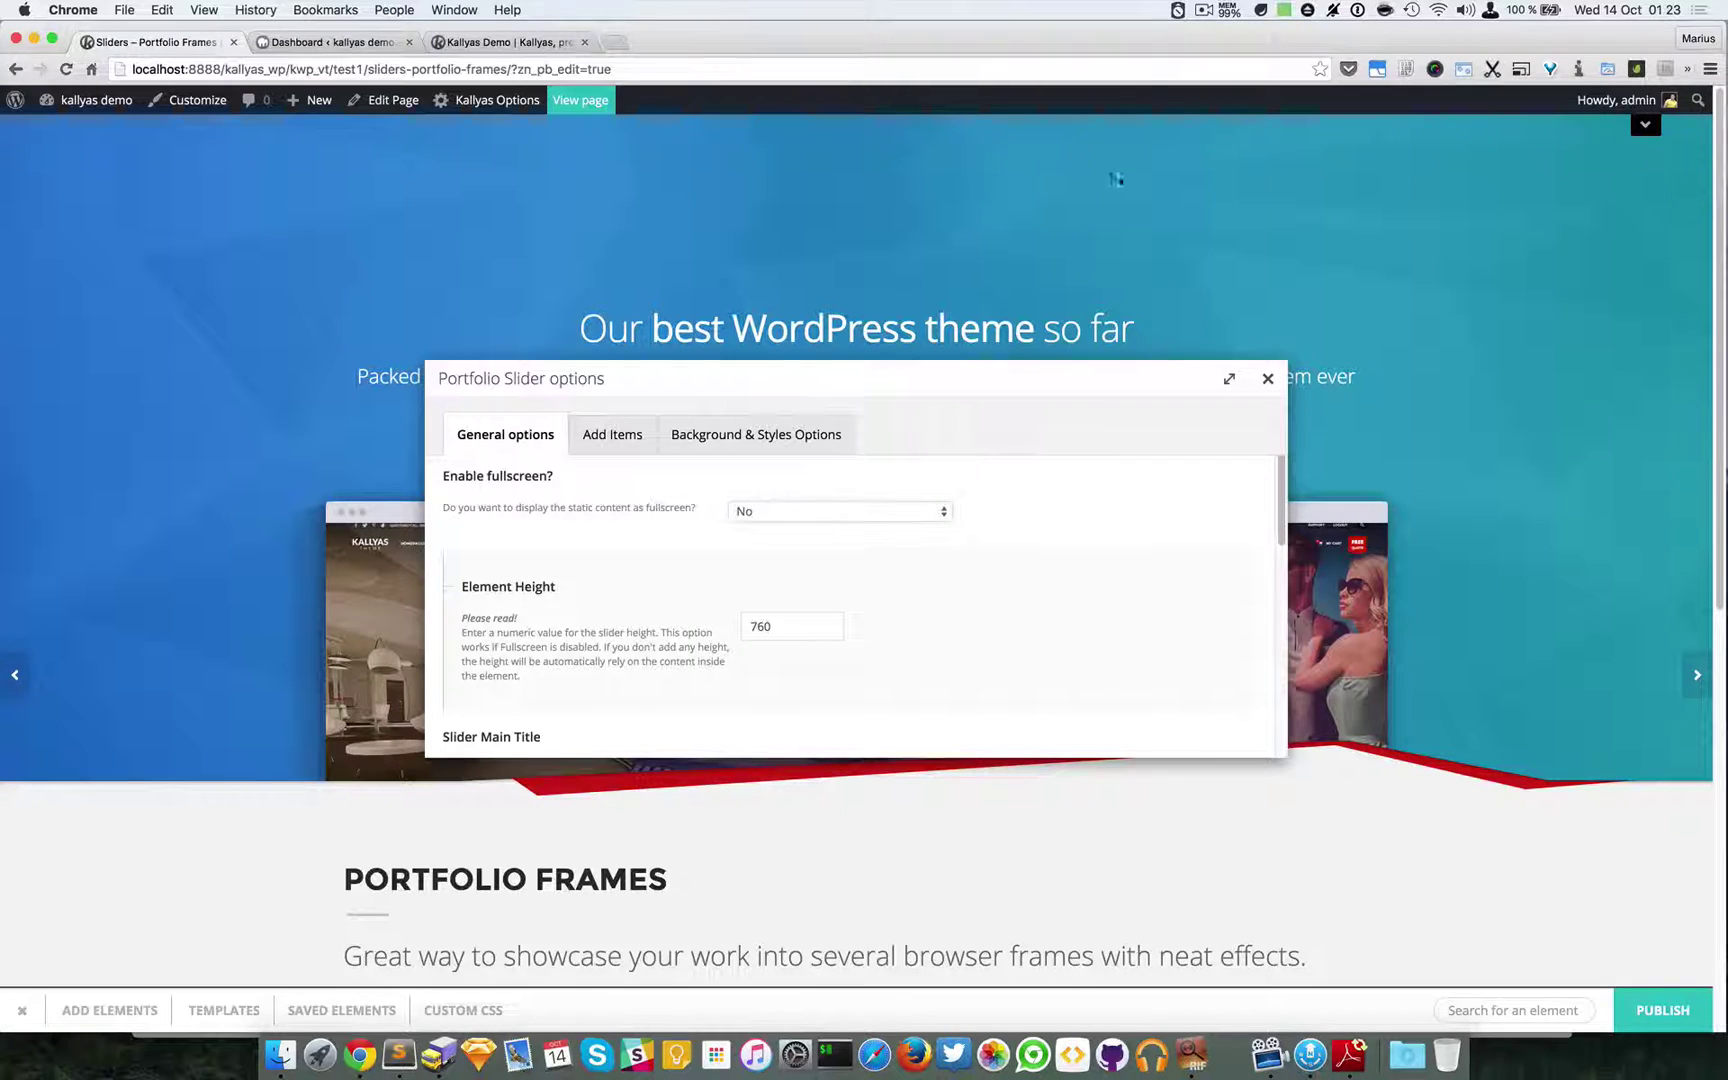
left_click(1180, 10)
left_click(1228, 62)
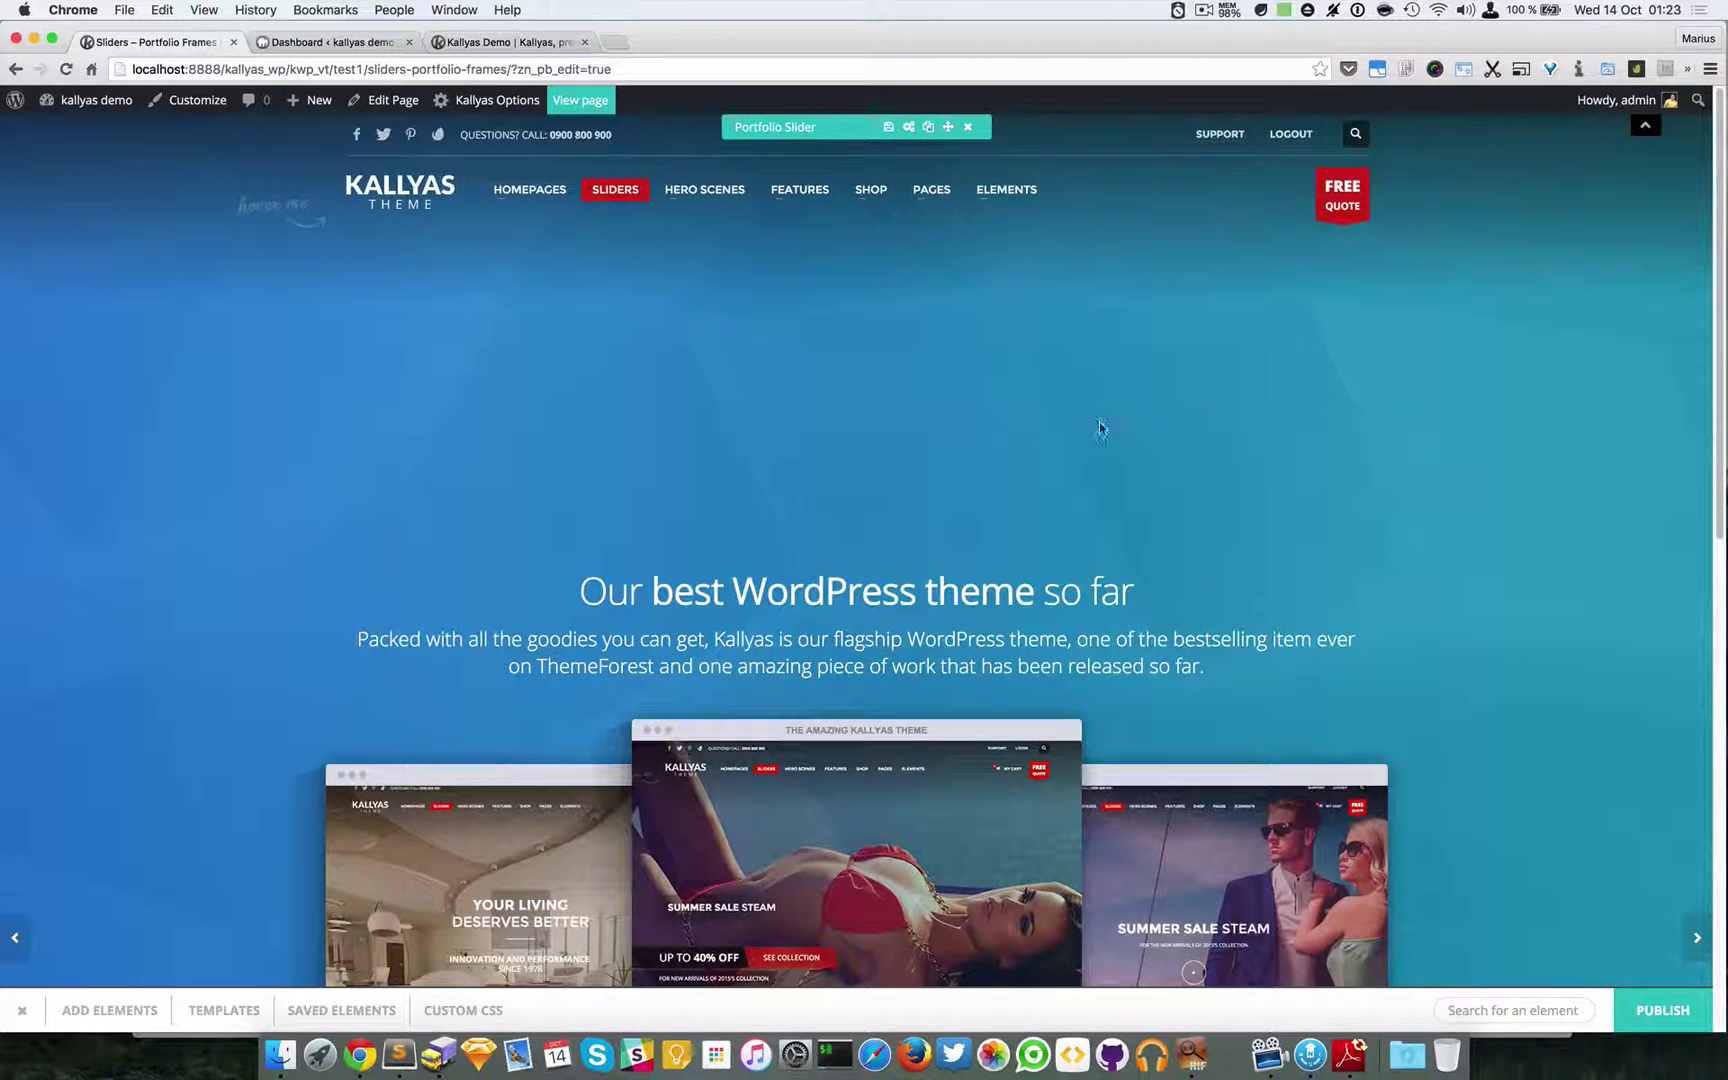
Hide the header and reopen the Portfolio Slider options with Enable fullscreen left at No.
mouse_move(1295, 563)
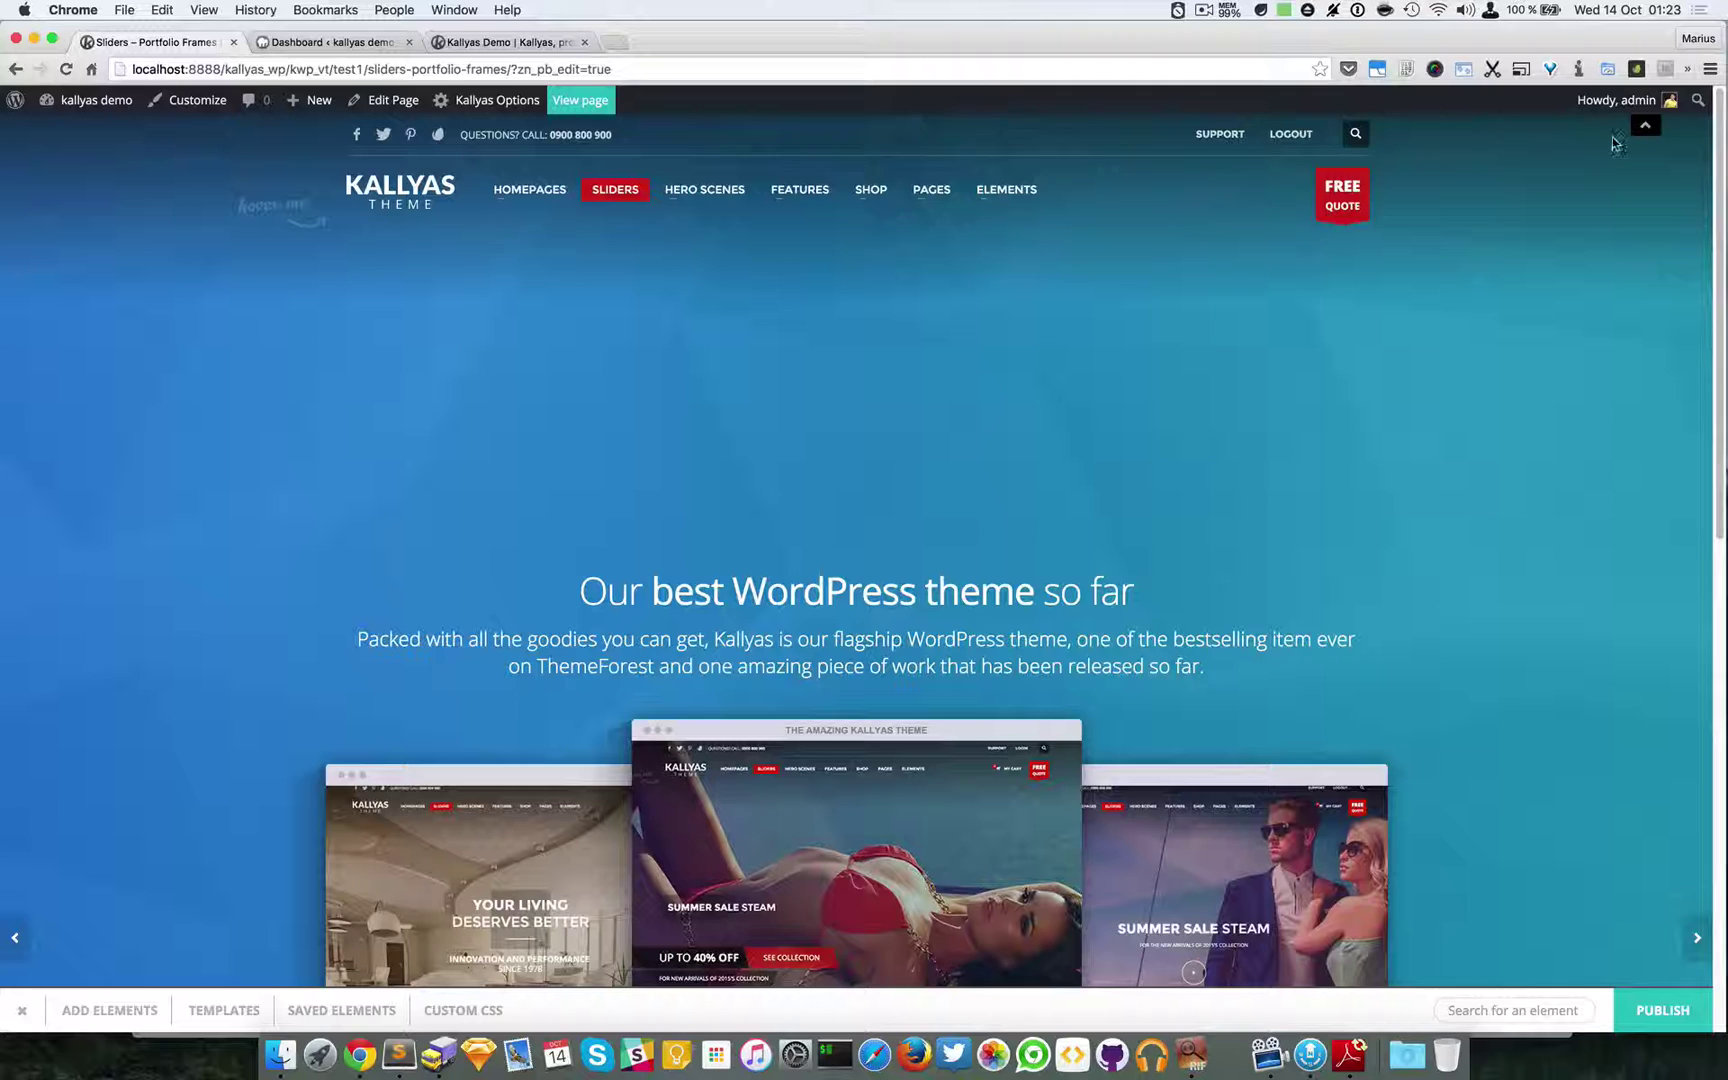
left_click(1640, 130)
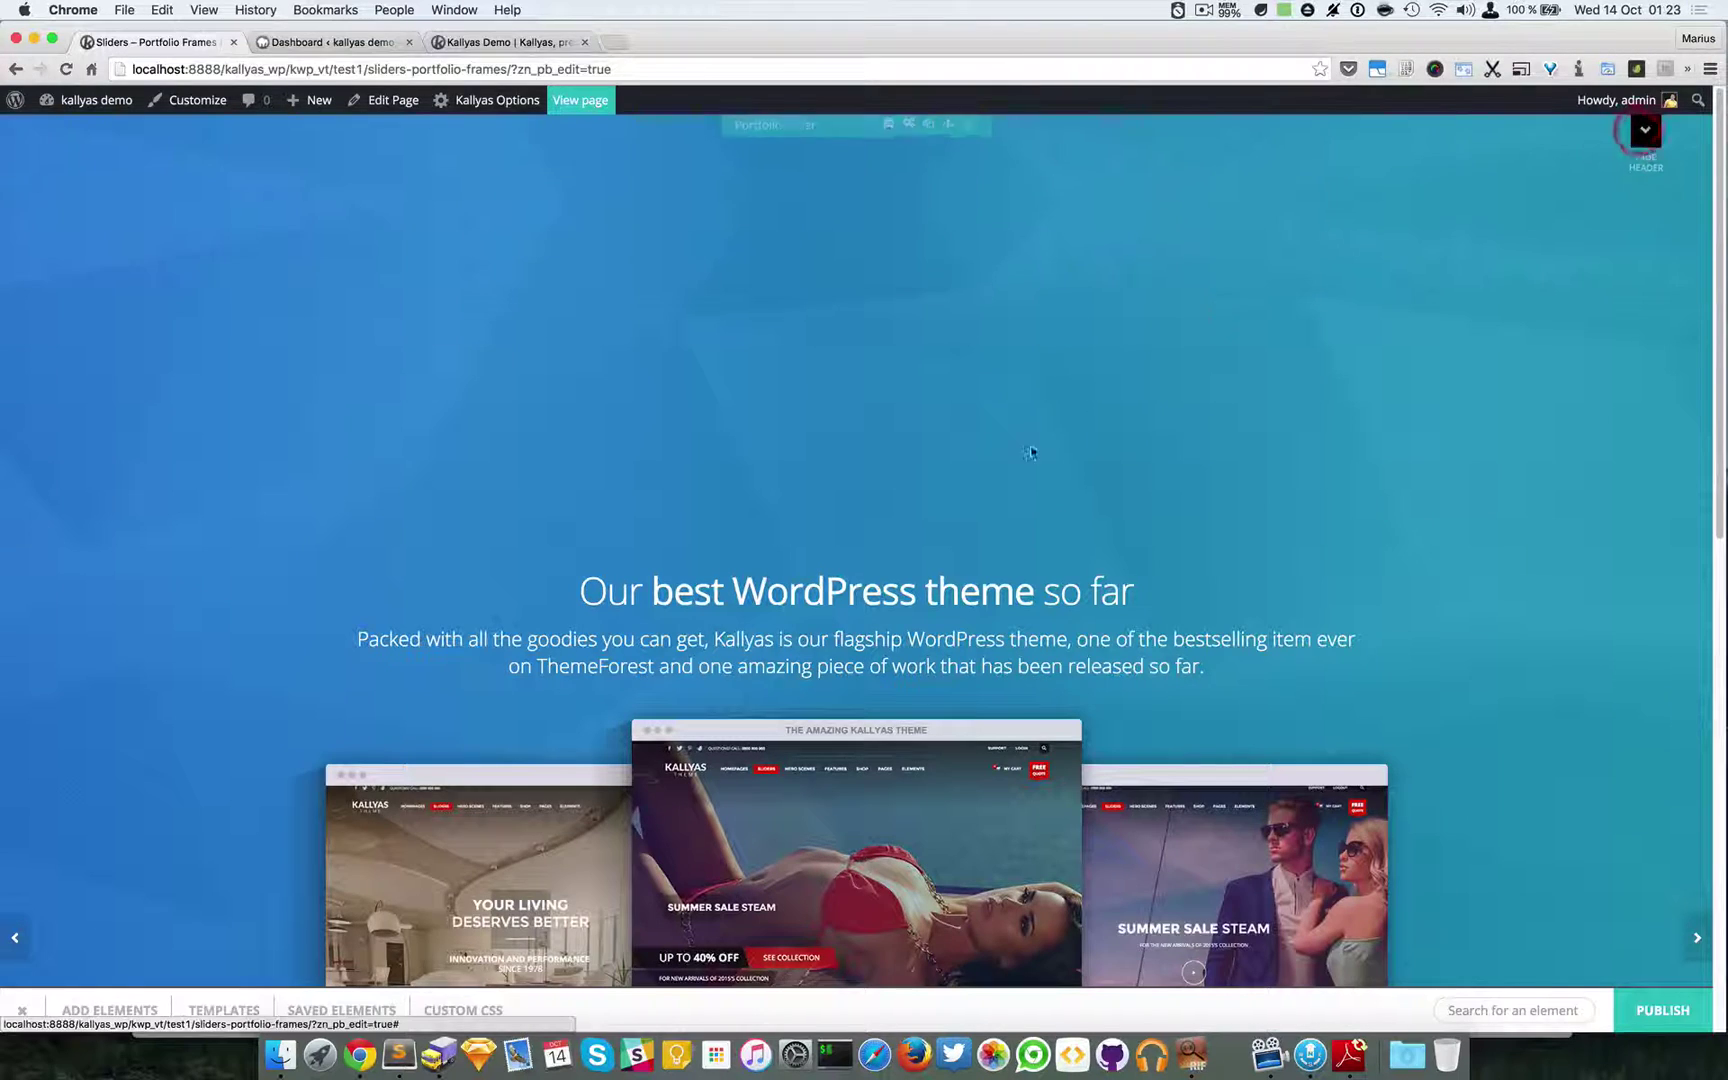
left_click(909, 128)
left_click(823, 511)
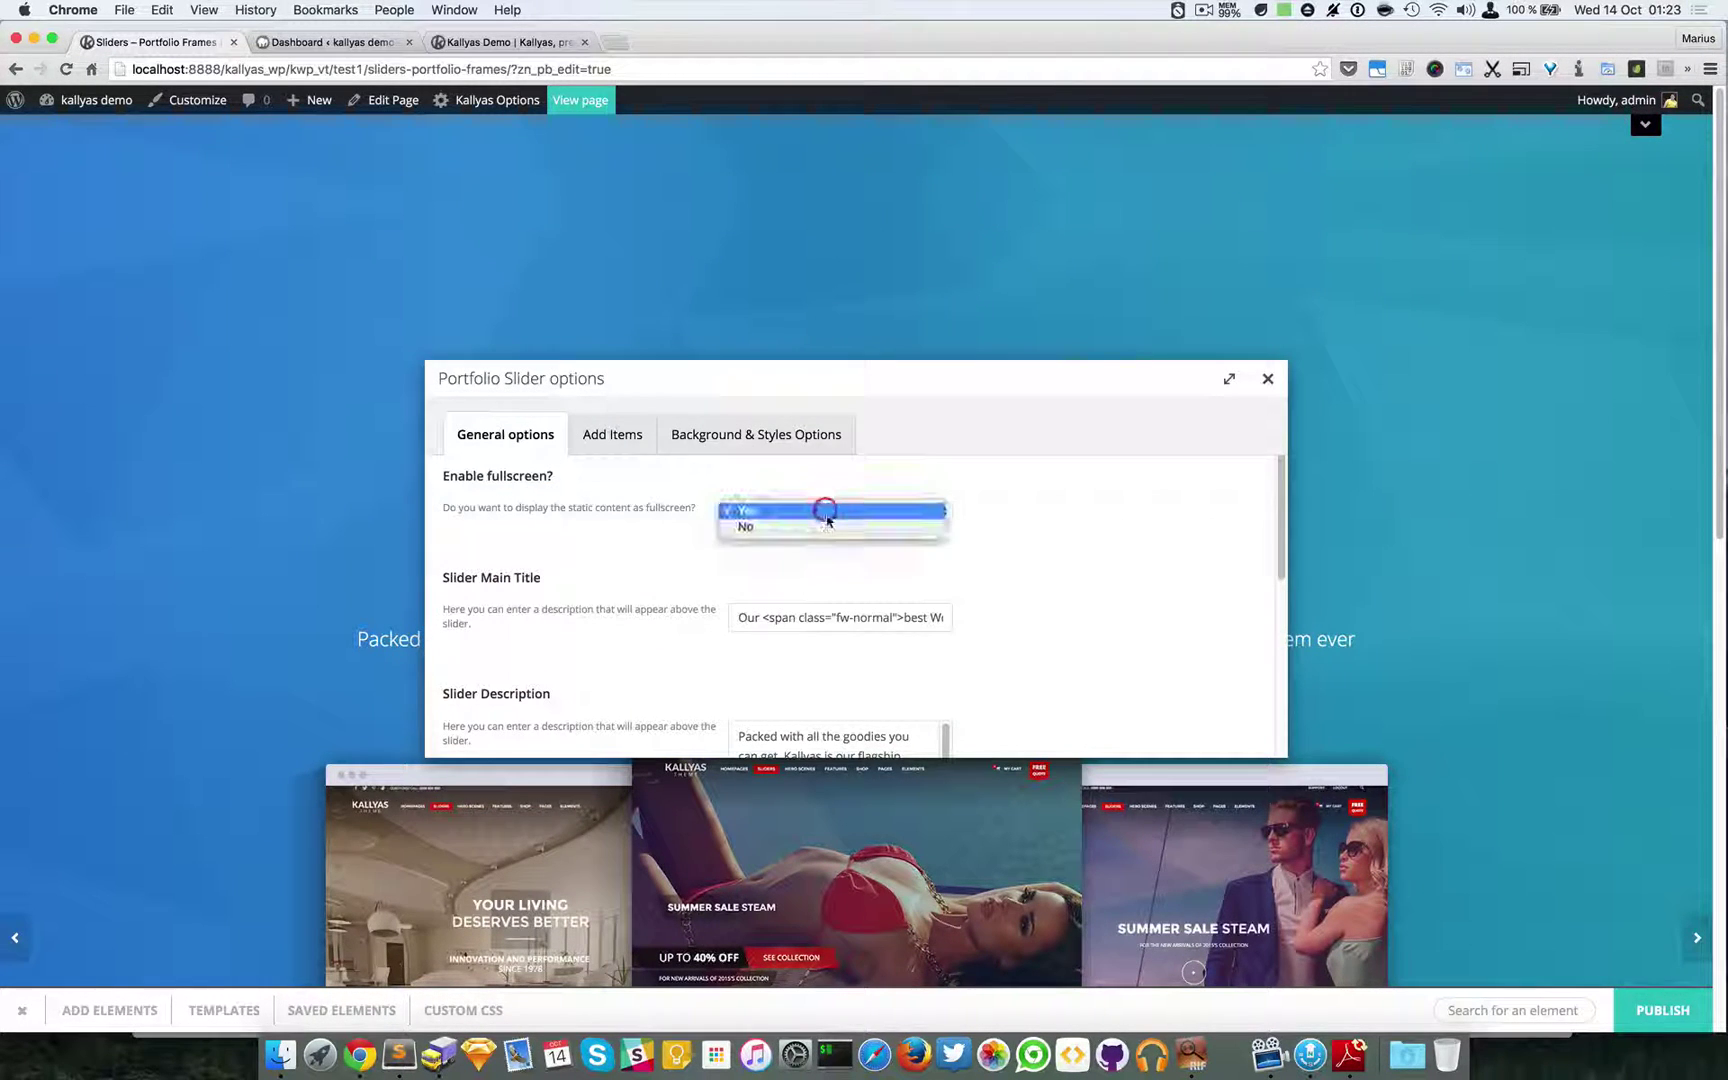
left_click(826, 526)
Scroll the slider options down to the Sliding Direction and Parallax settings.
scroll(860, 625, "down", 3)
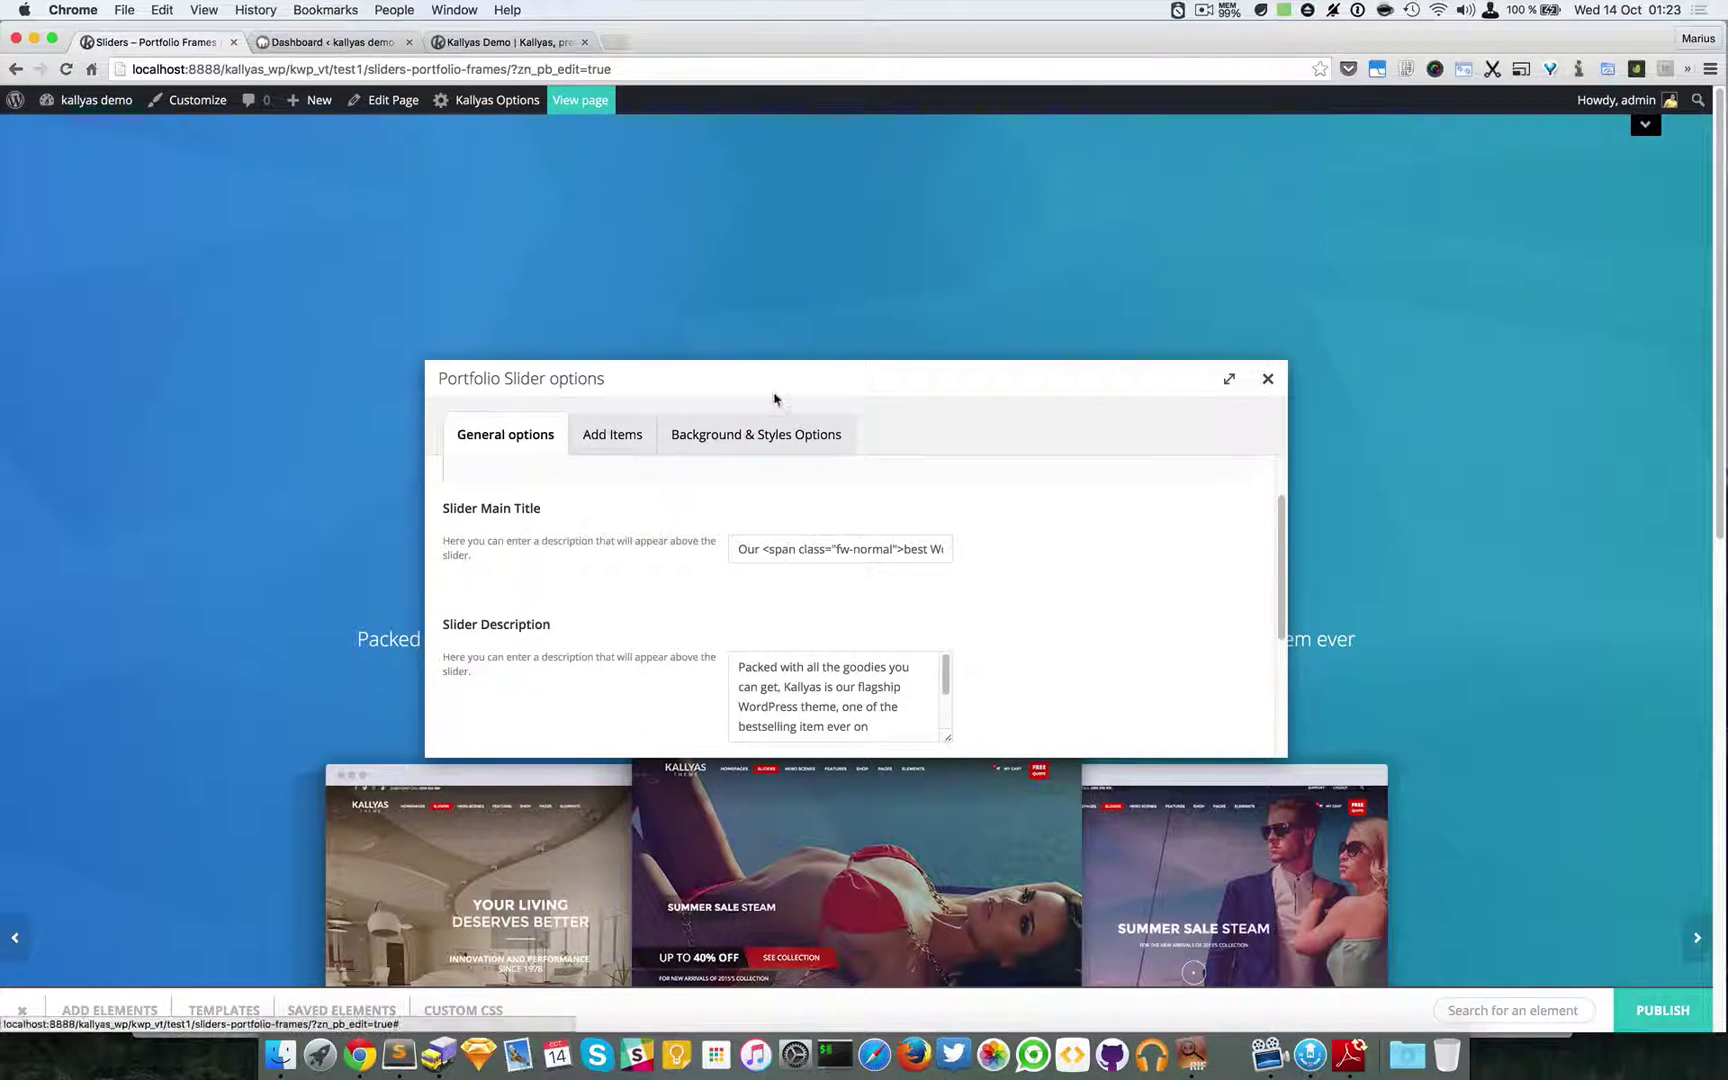
left_click_drag(805, 400, 1173, 466)
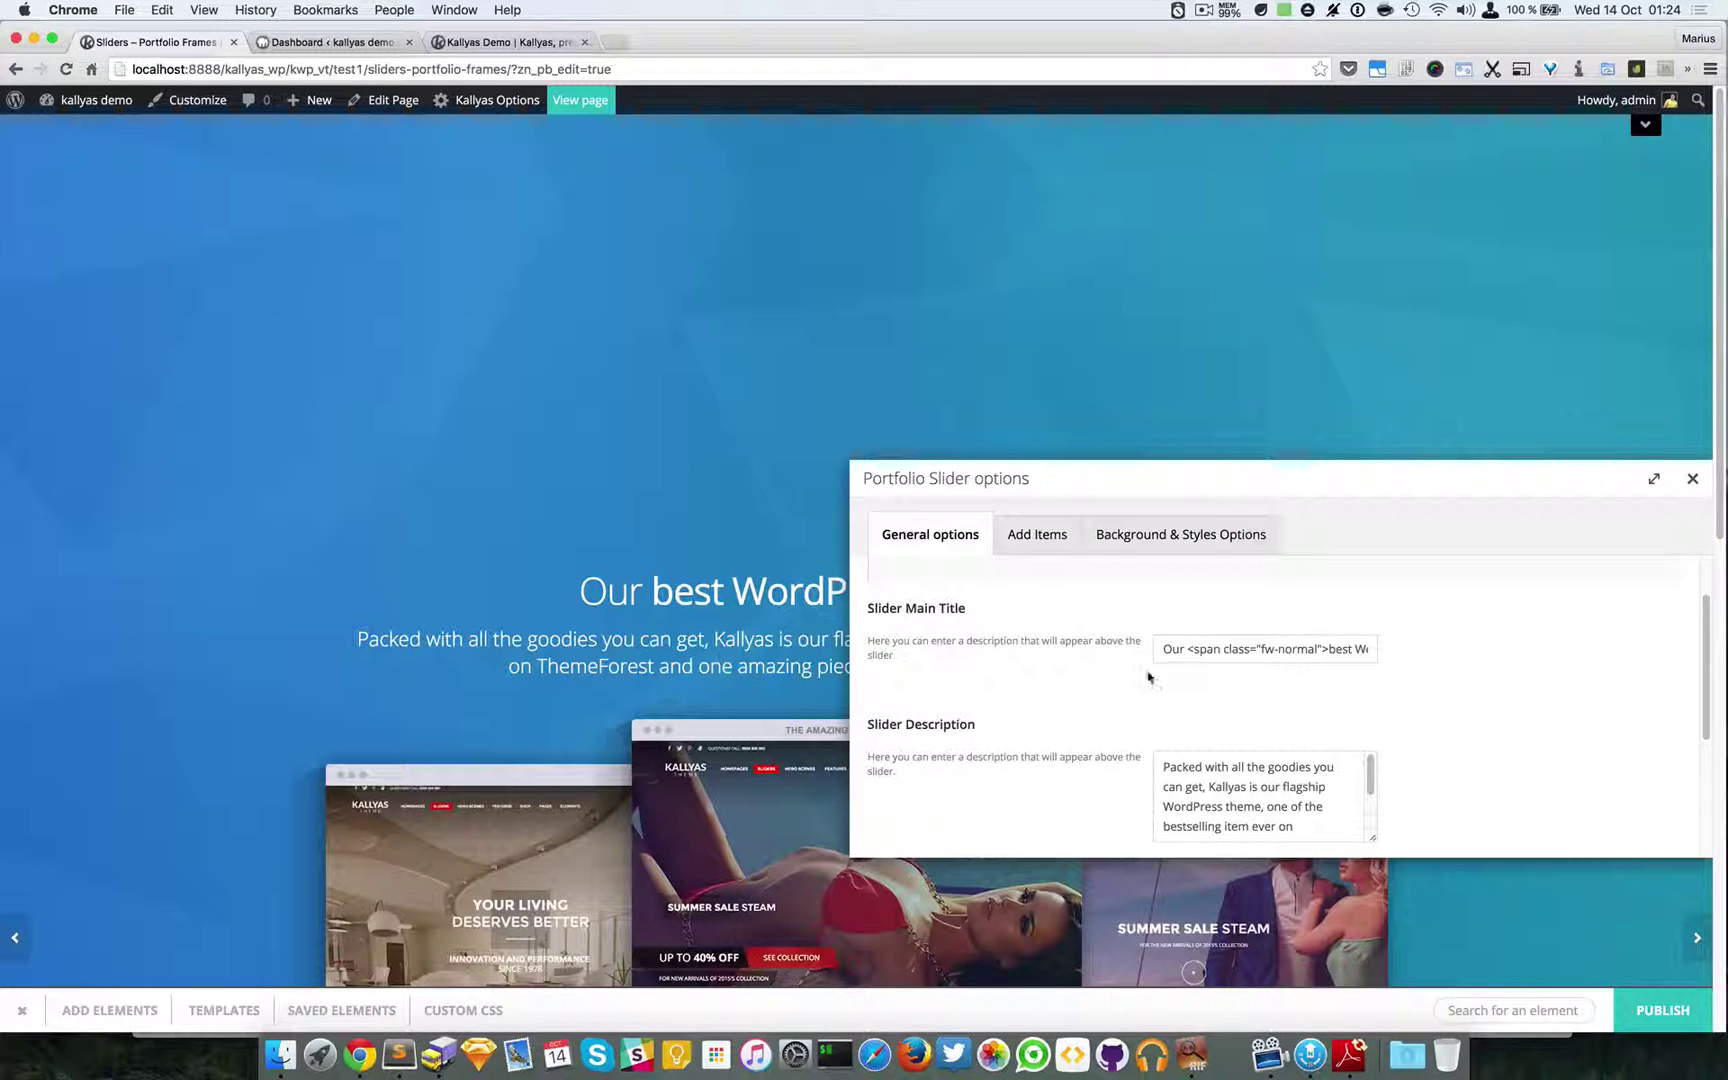
scroll(1010, 775, "down", 2)
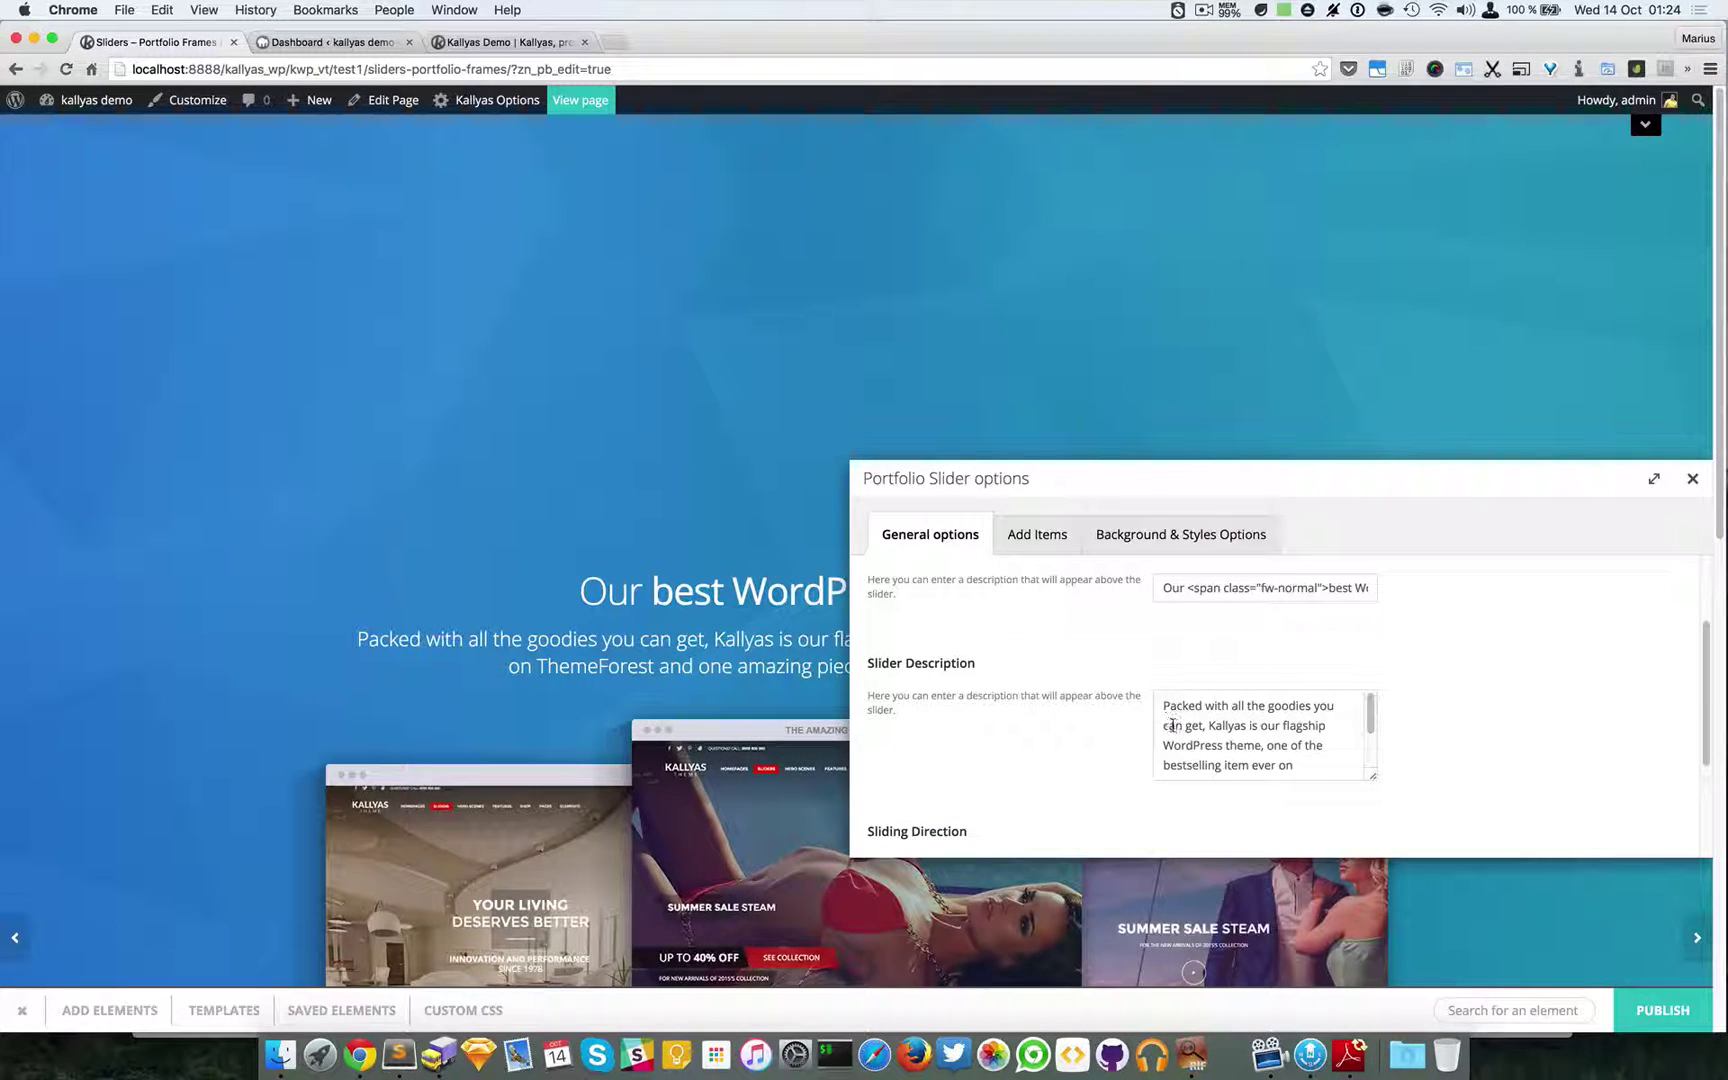
scroll(1172, 724, "down", 1)
scroll(1005, 678, "down", 5)
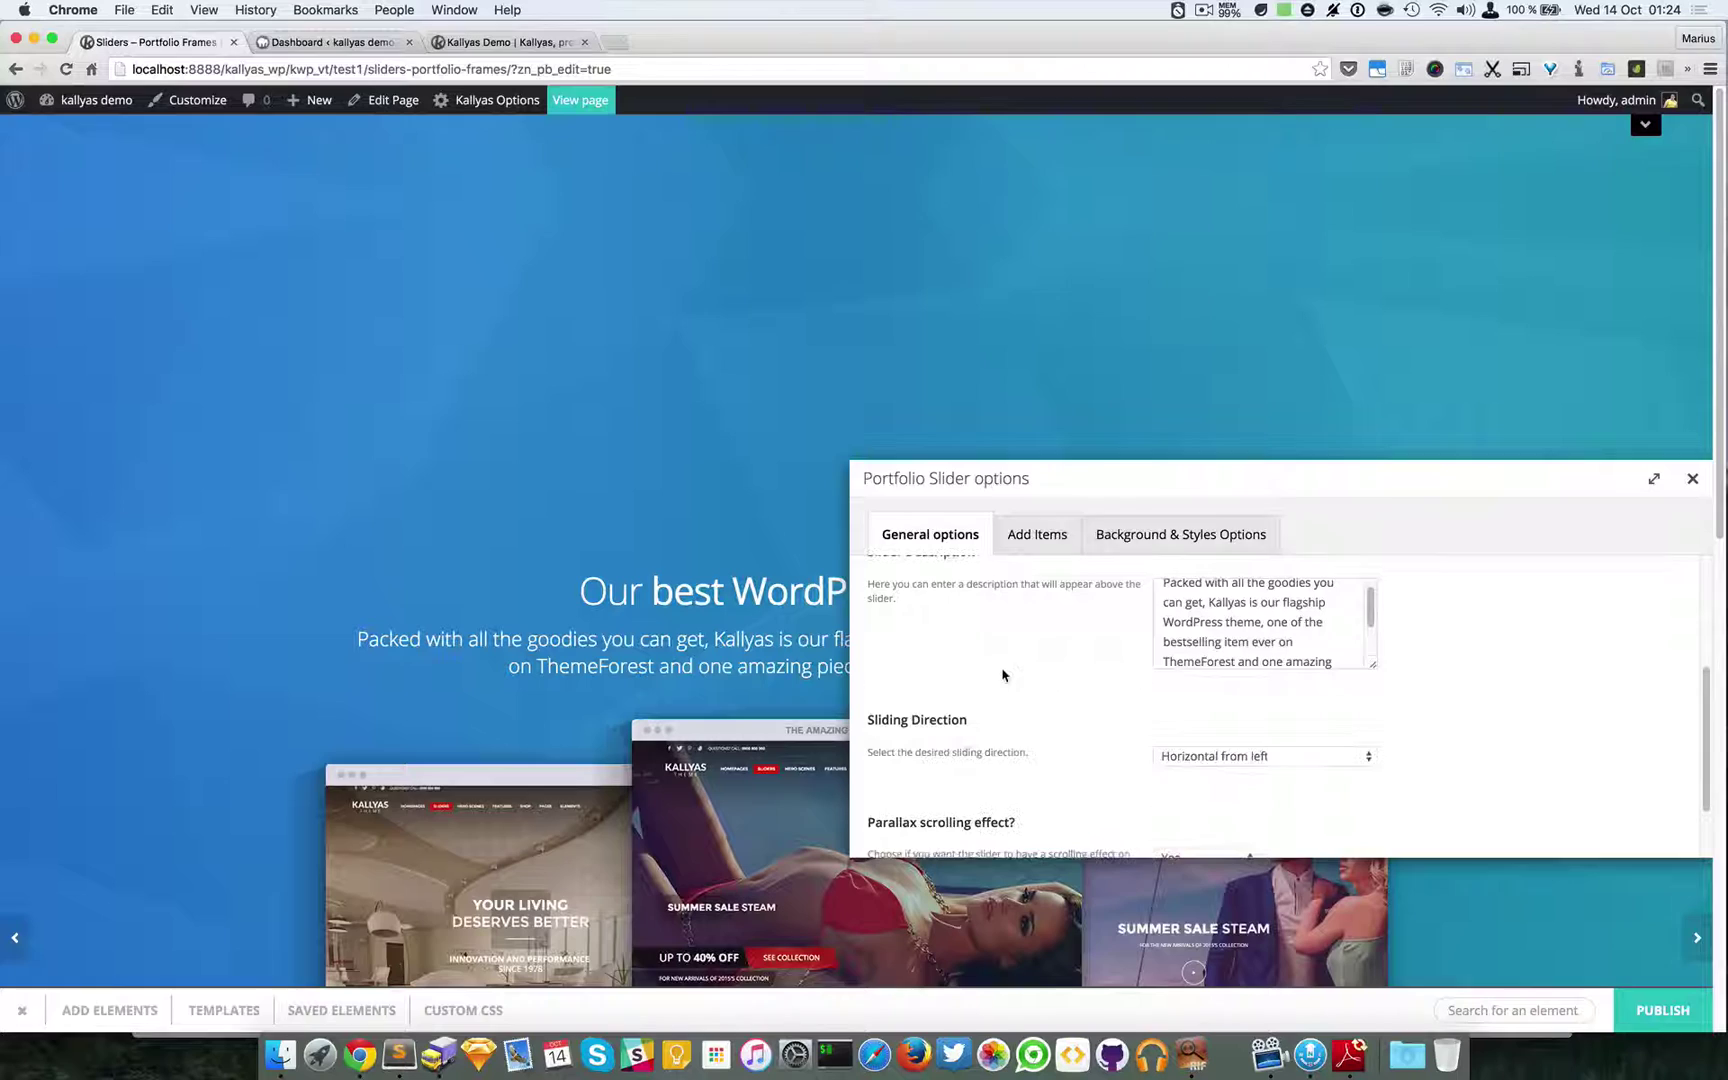
scroll(1071, 683, "down", 1)
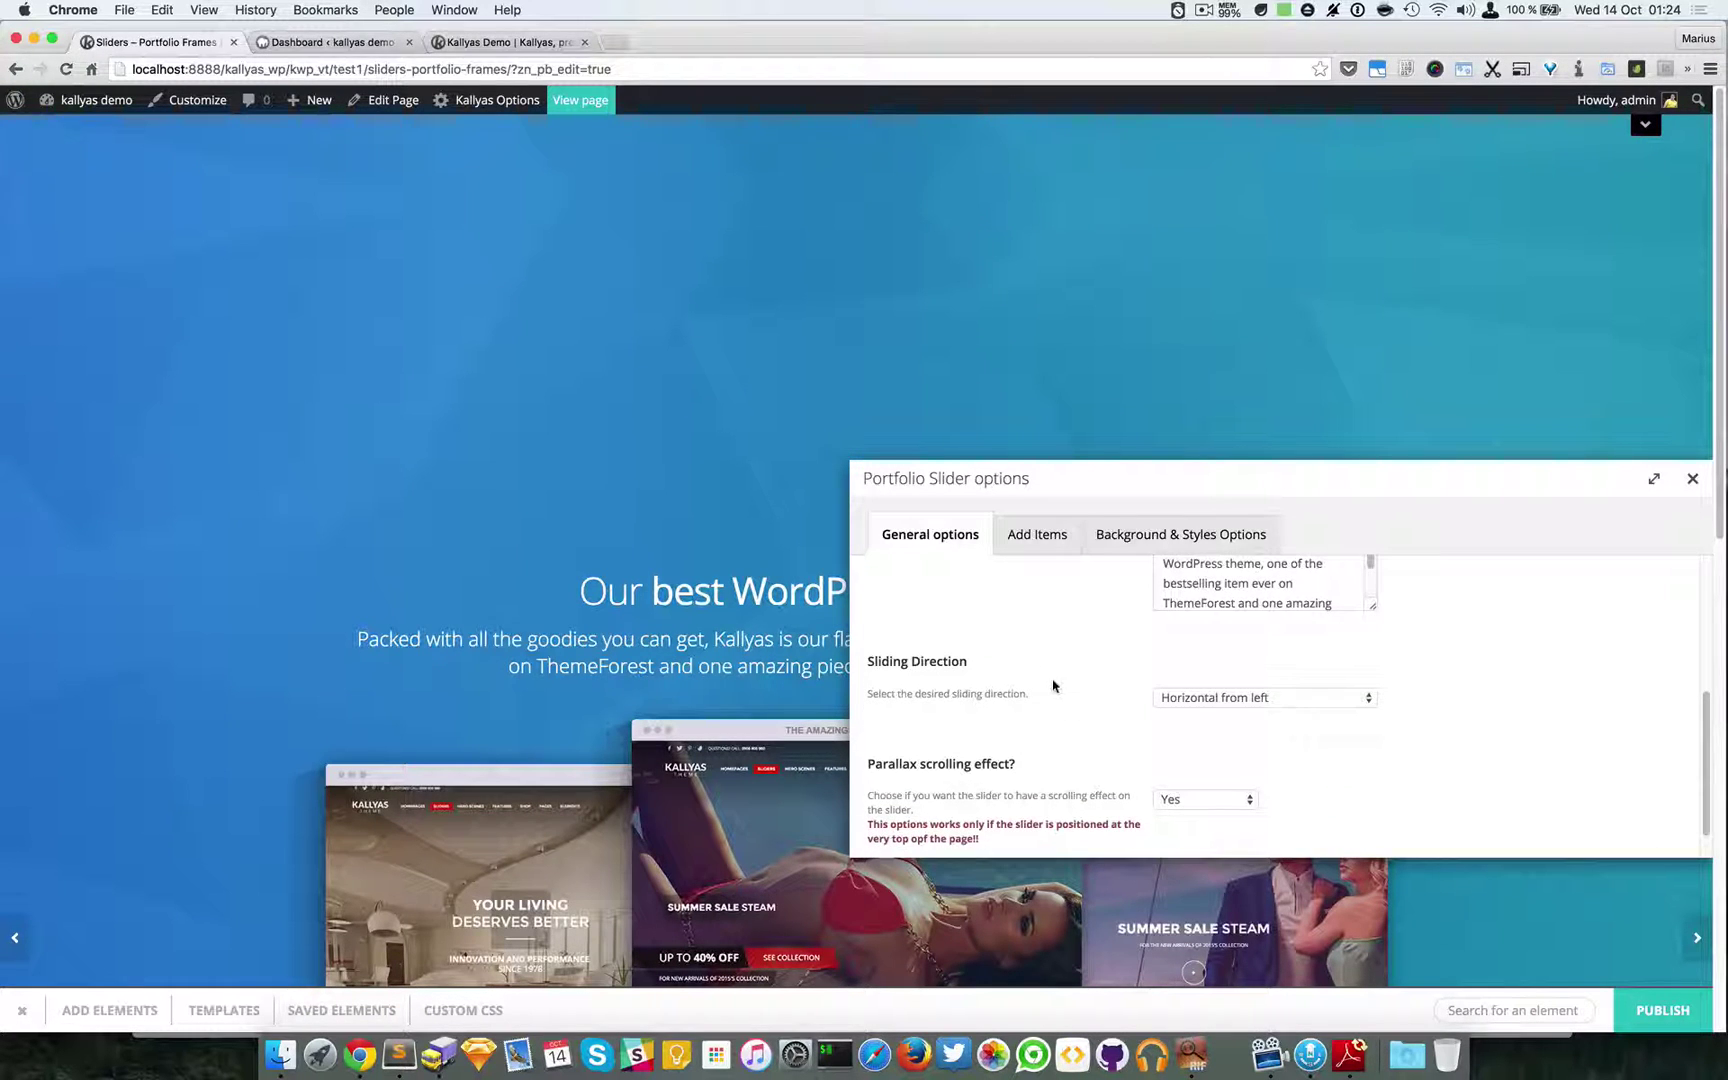
Set Sliding Direction to 'Horizontal from right' and preview the slider's next slide.
left_click(1327, 703)
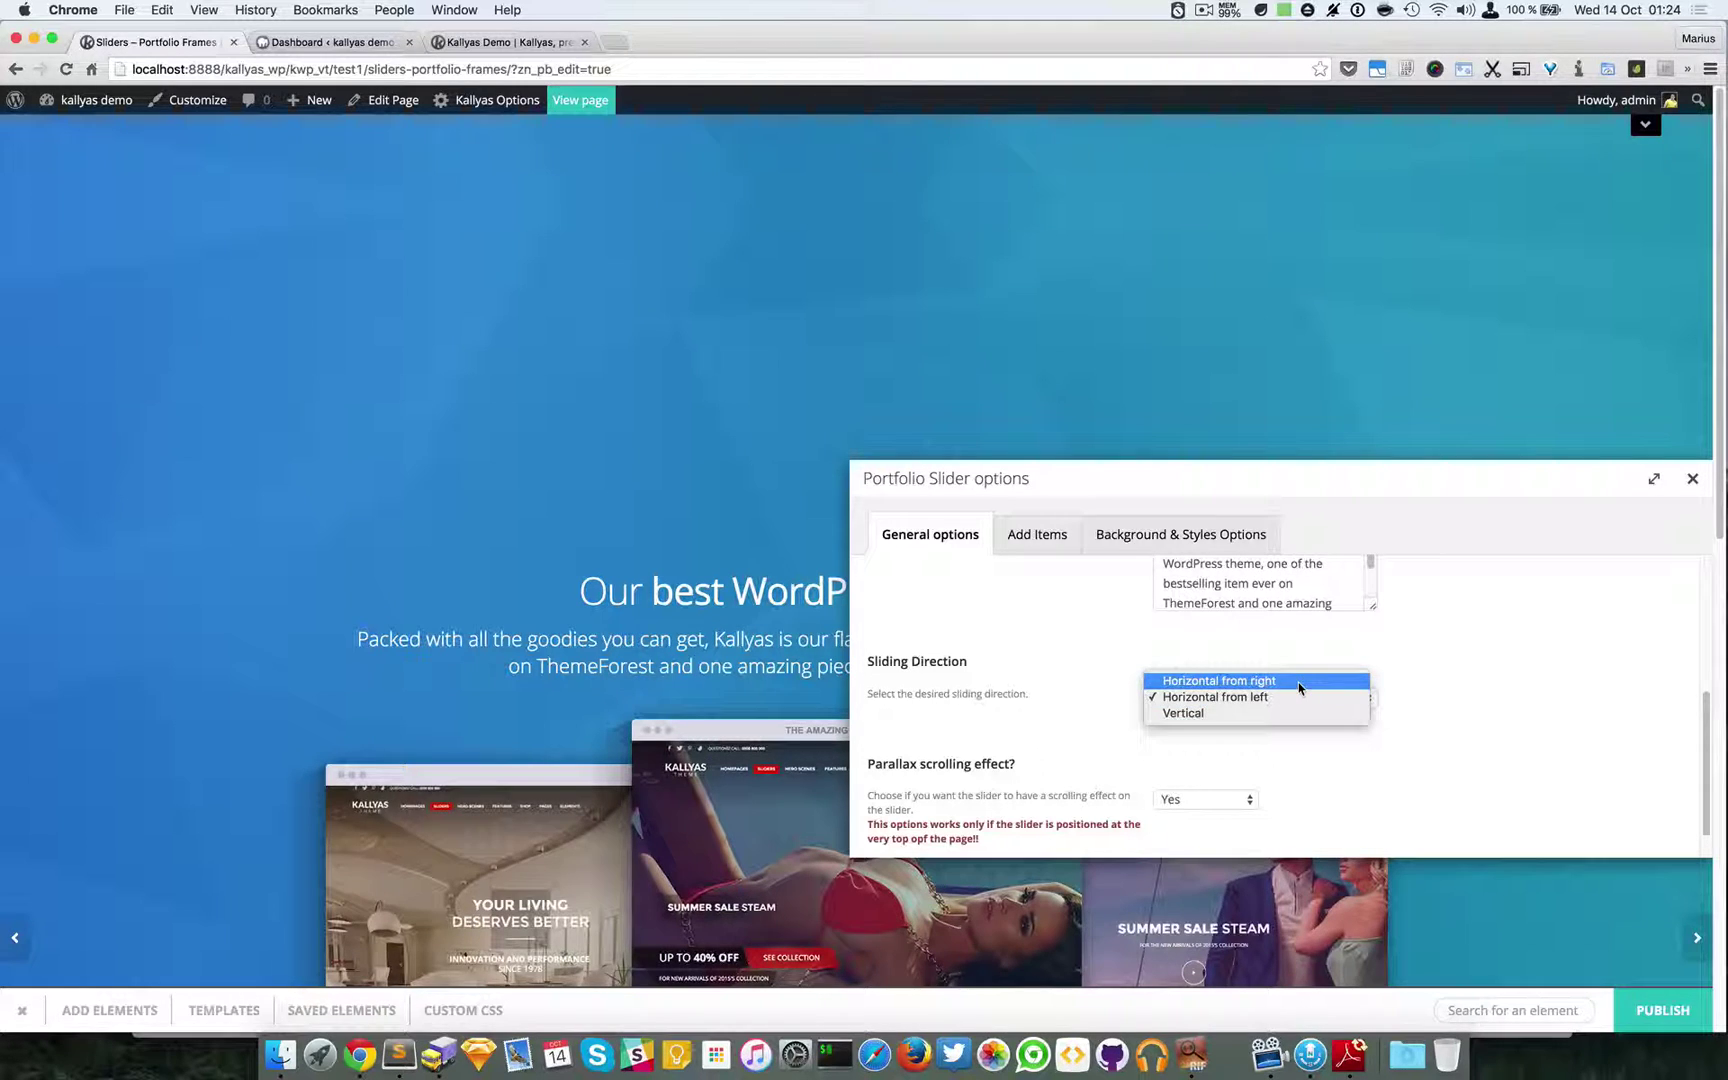
left_click(1298, 684)
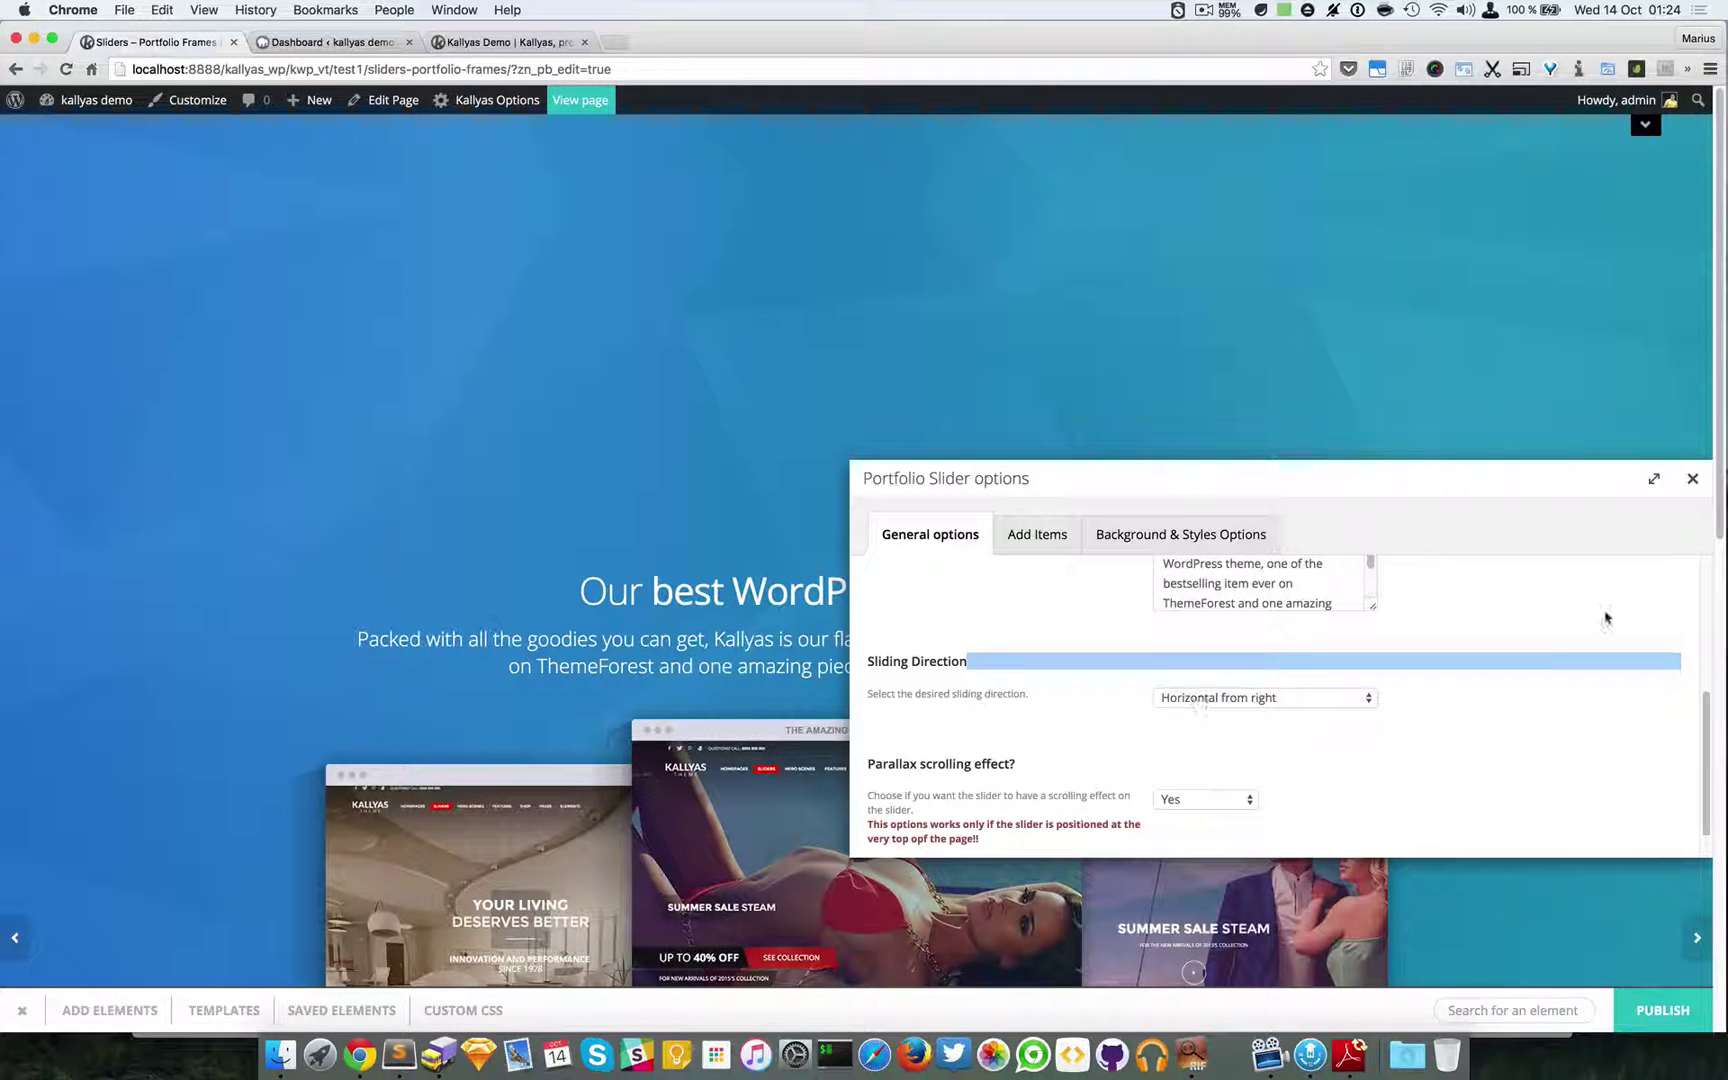
left_click(1692, 478)
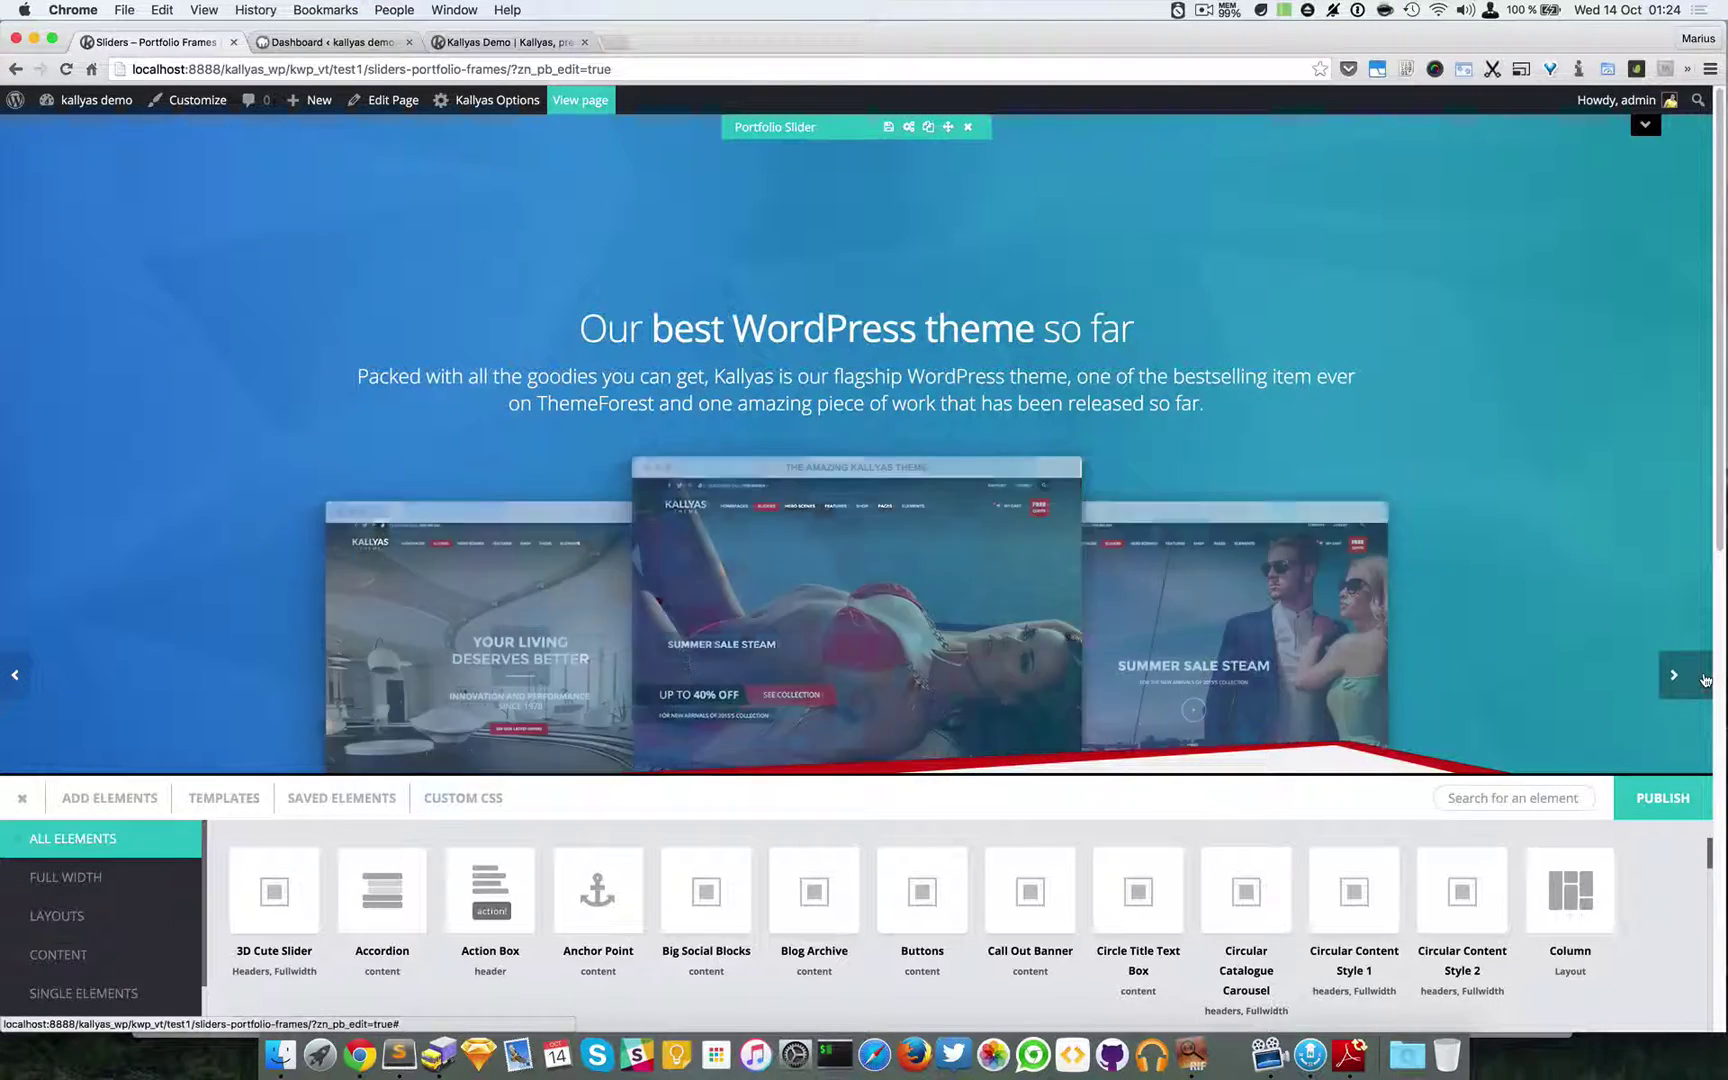
left_click(1686, 677)
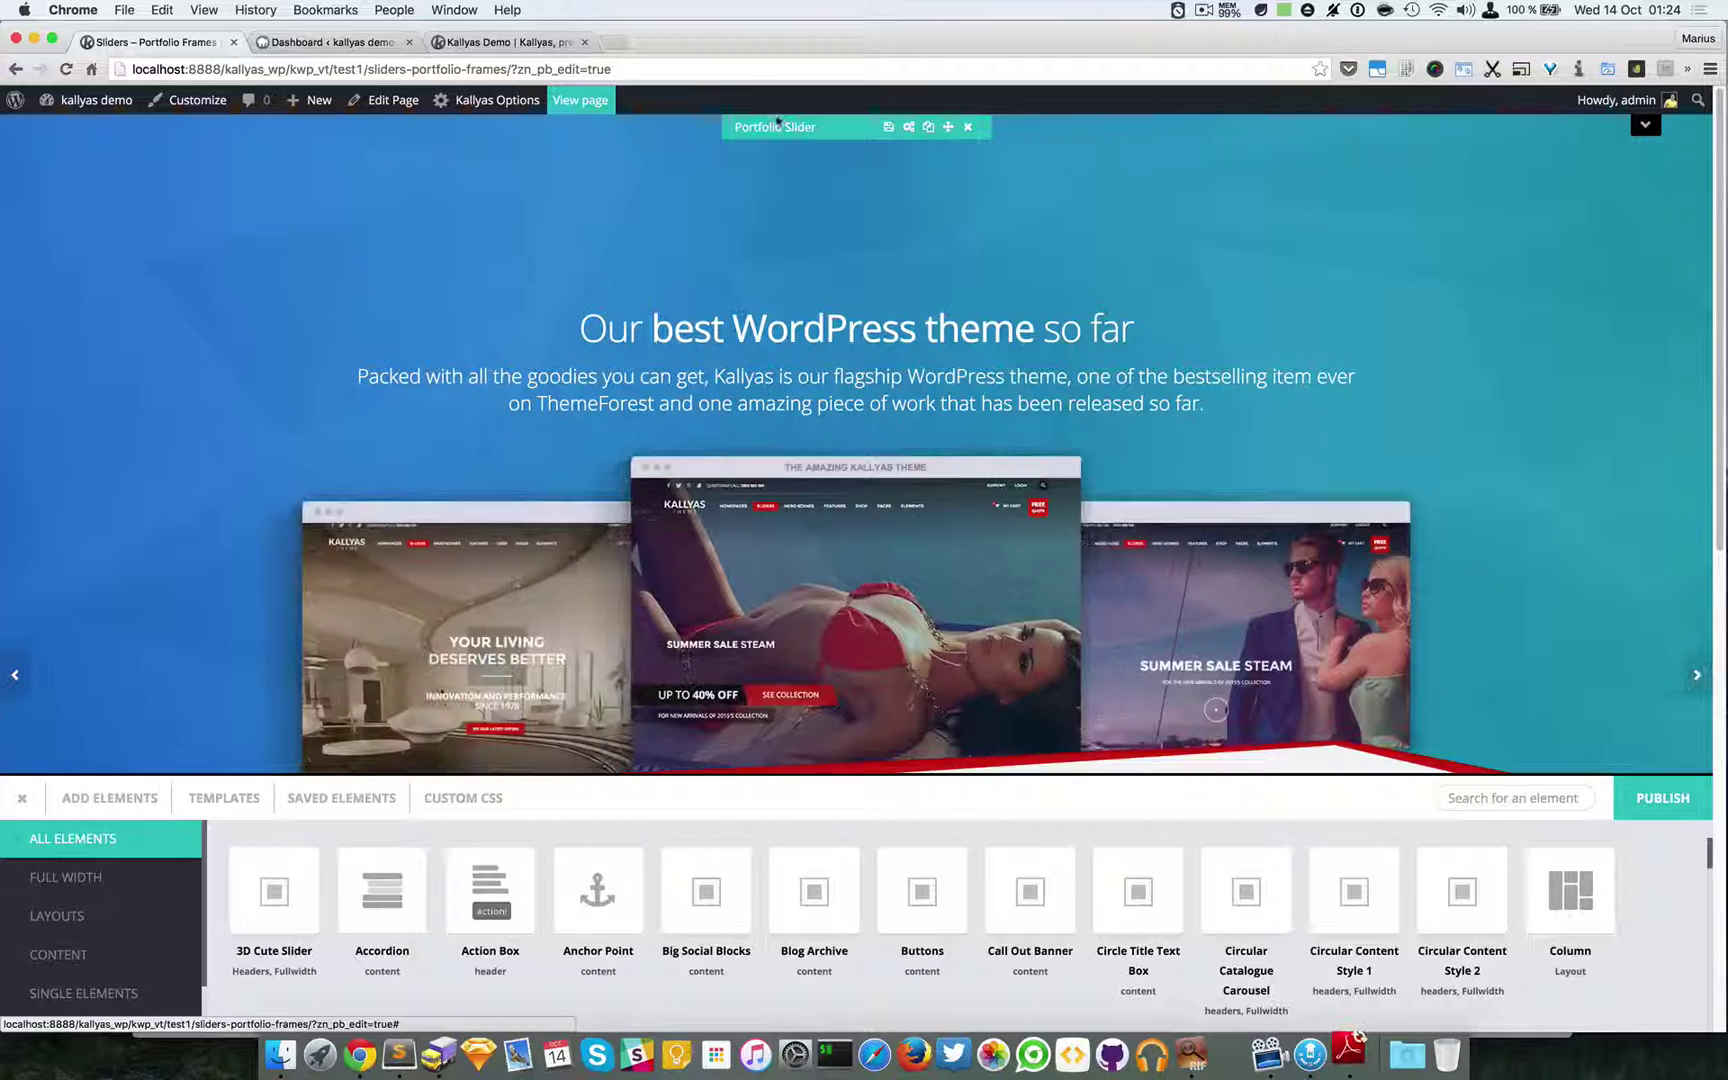
Change the slider's Sliding Direction to Vertical and advance it to preview the effect.
left_click(908, 127)
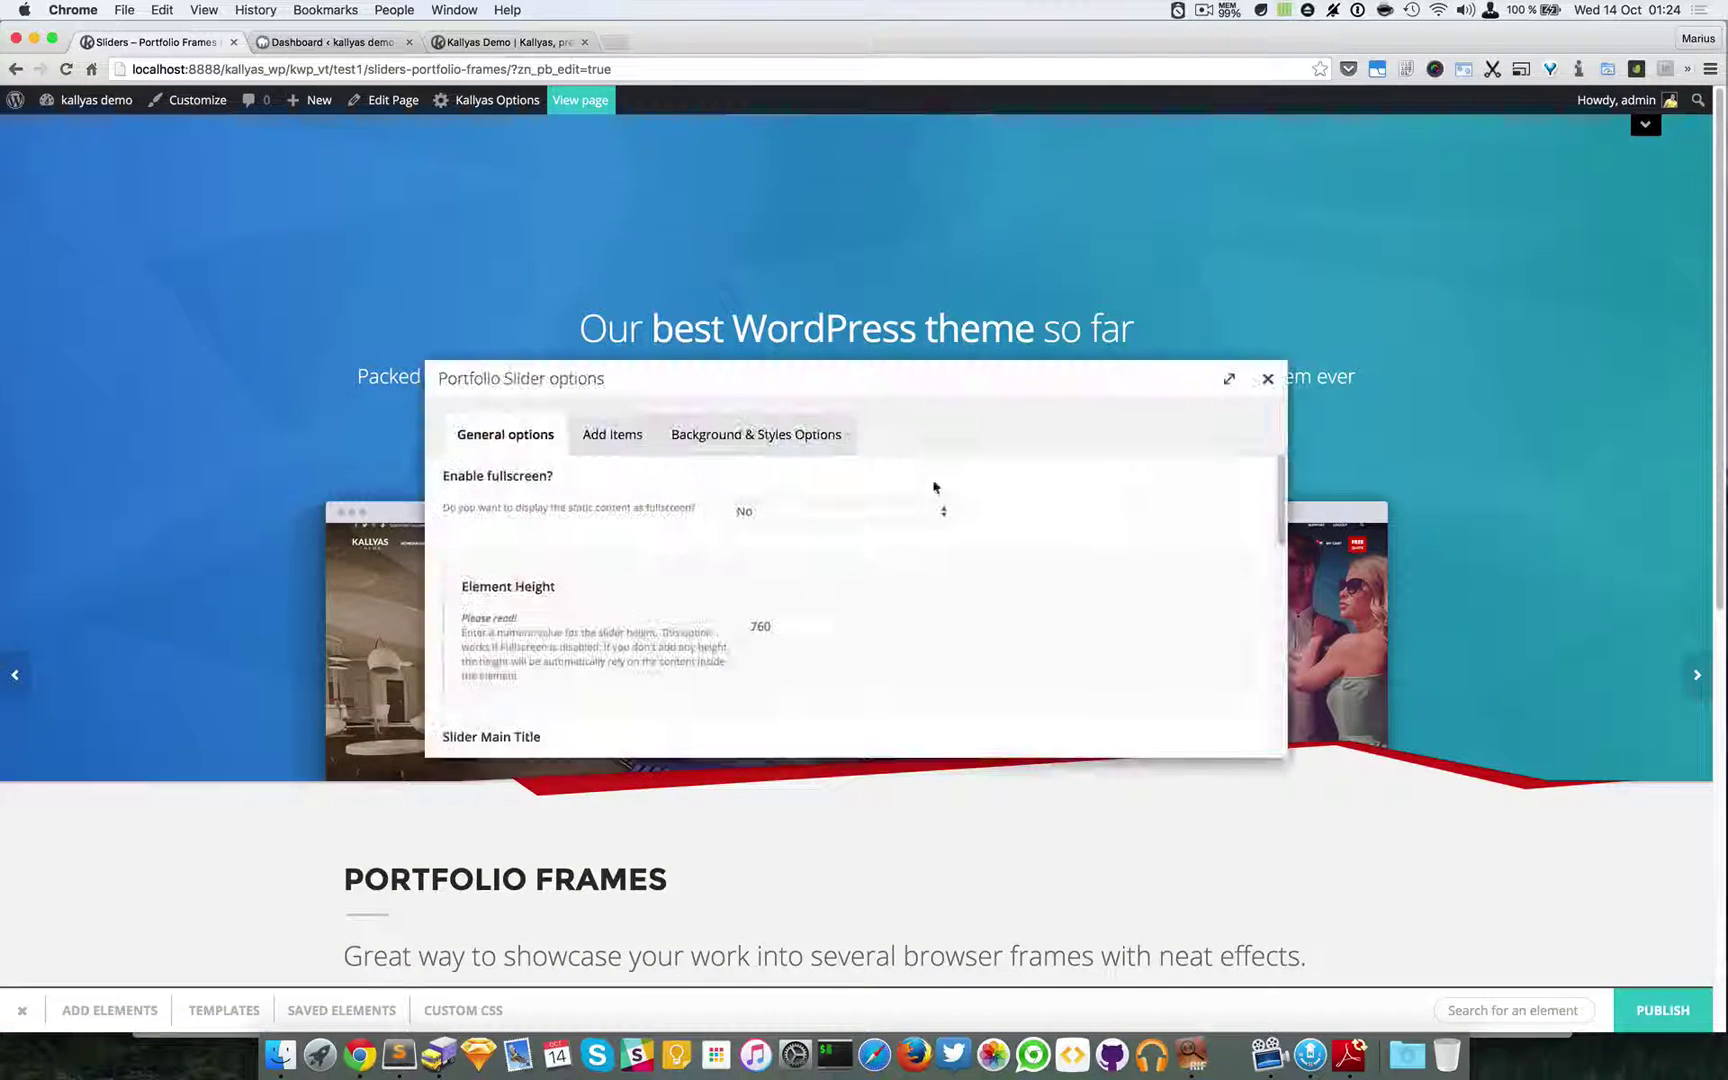
scroll(880, 650, "down", 4)
scroll(890, 648, "down", 3)
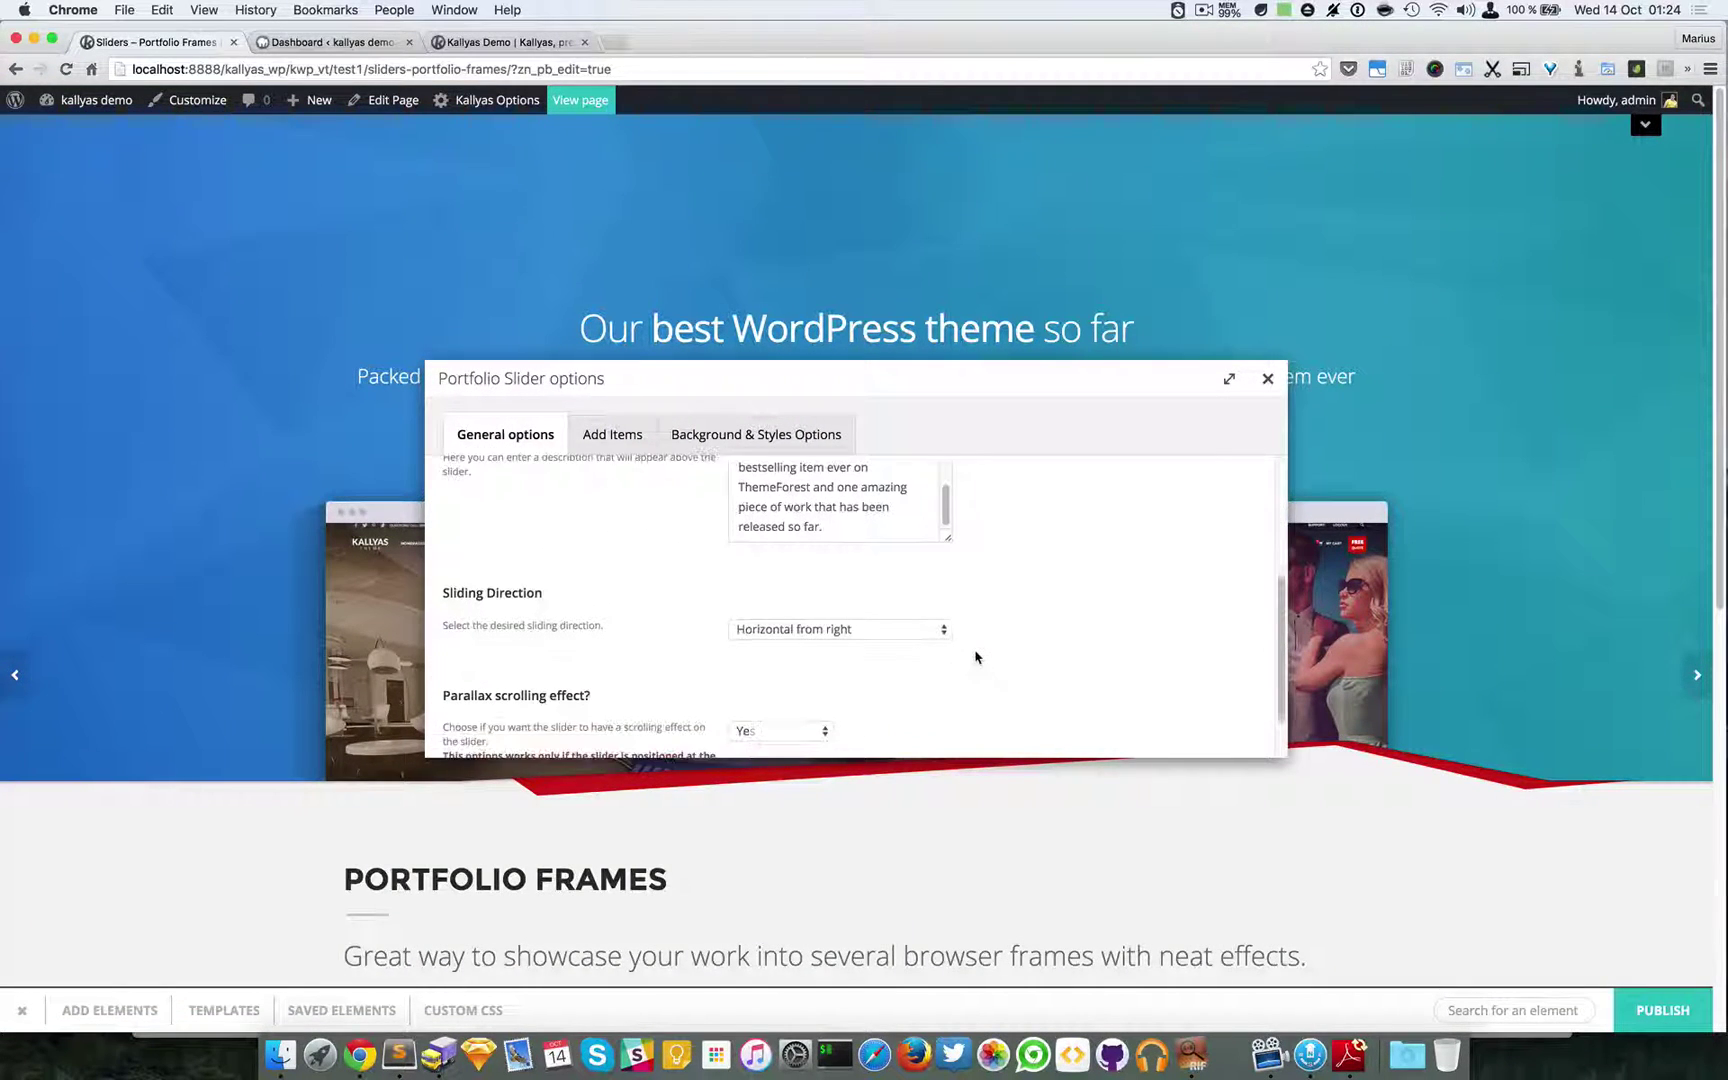
left_click(908, 629)
left_click(880, 660)
left_click(1268, 378)
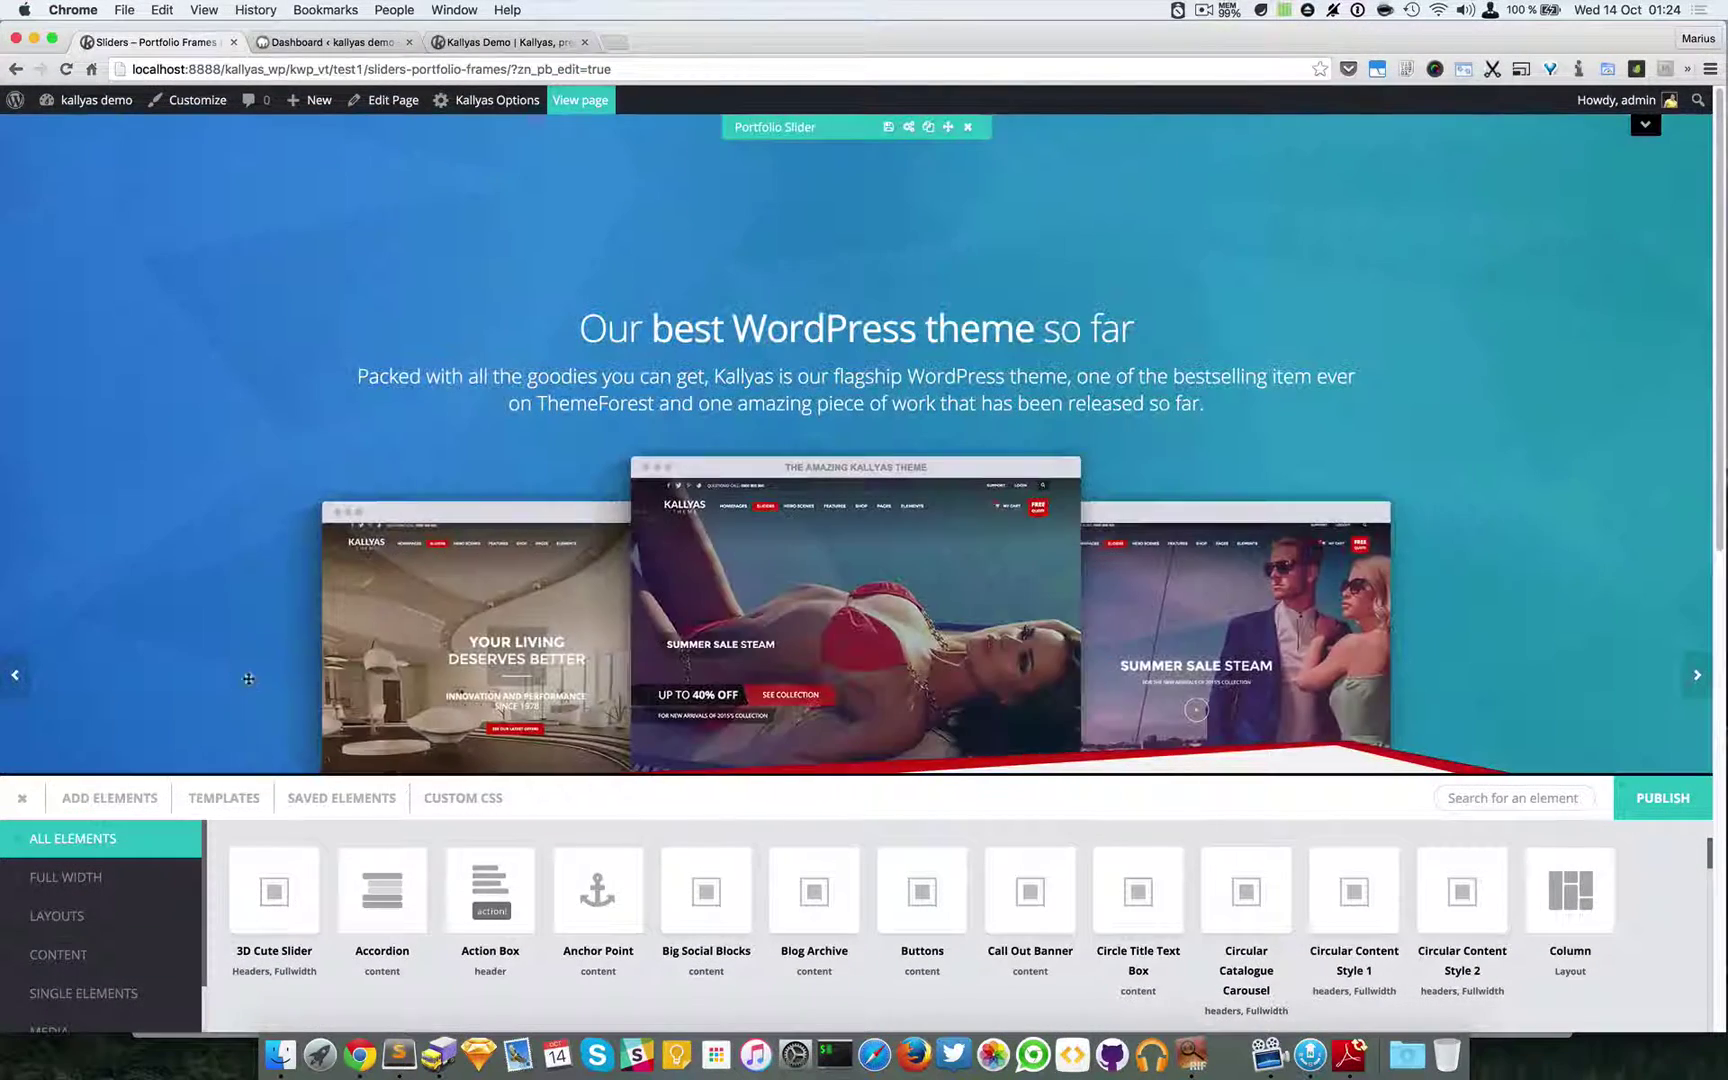
left_click(22, 798)
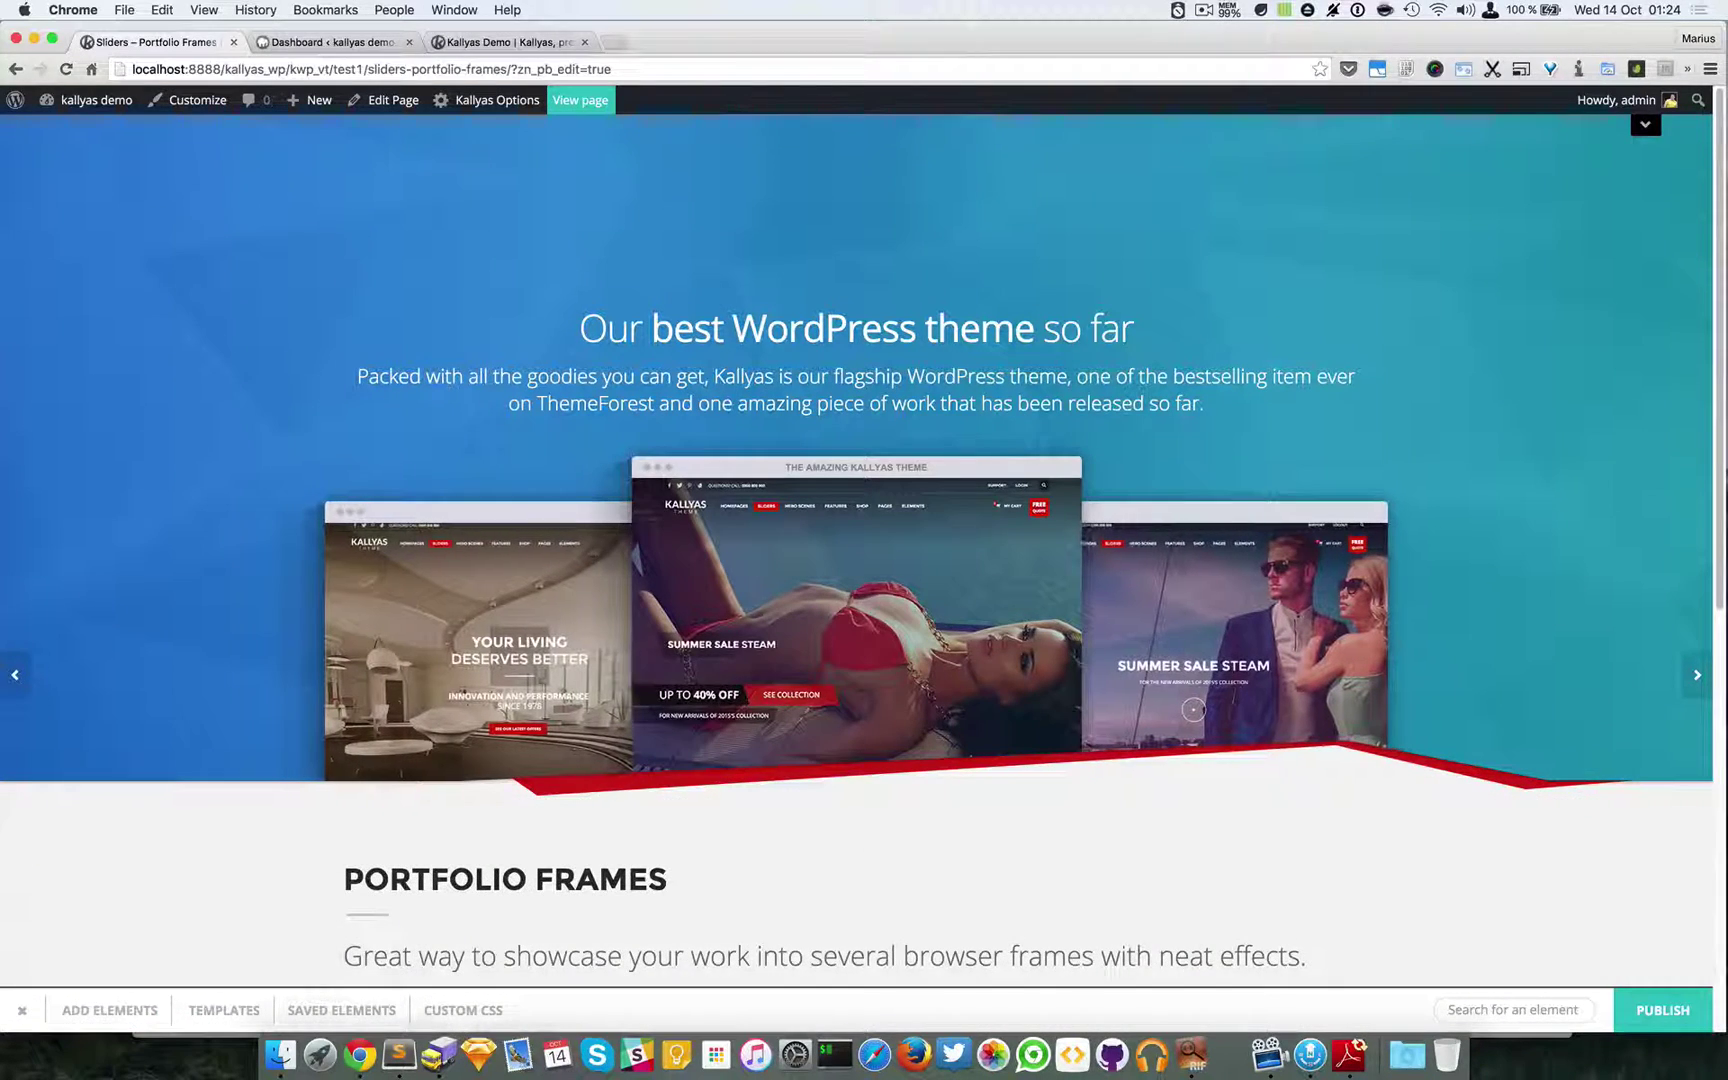
left_click(1688, 688)
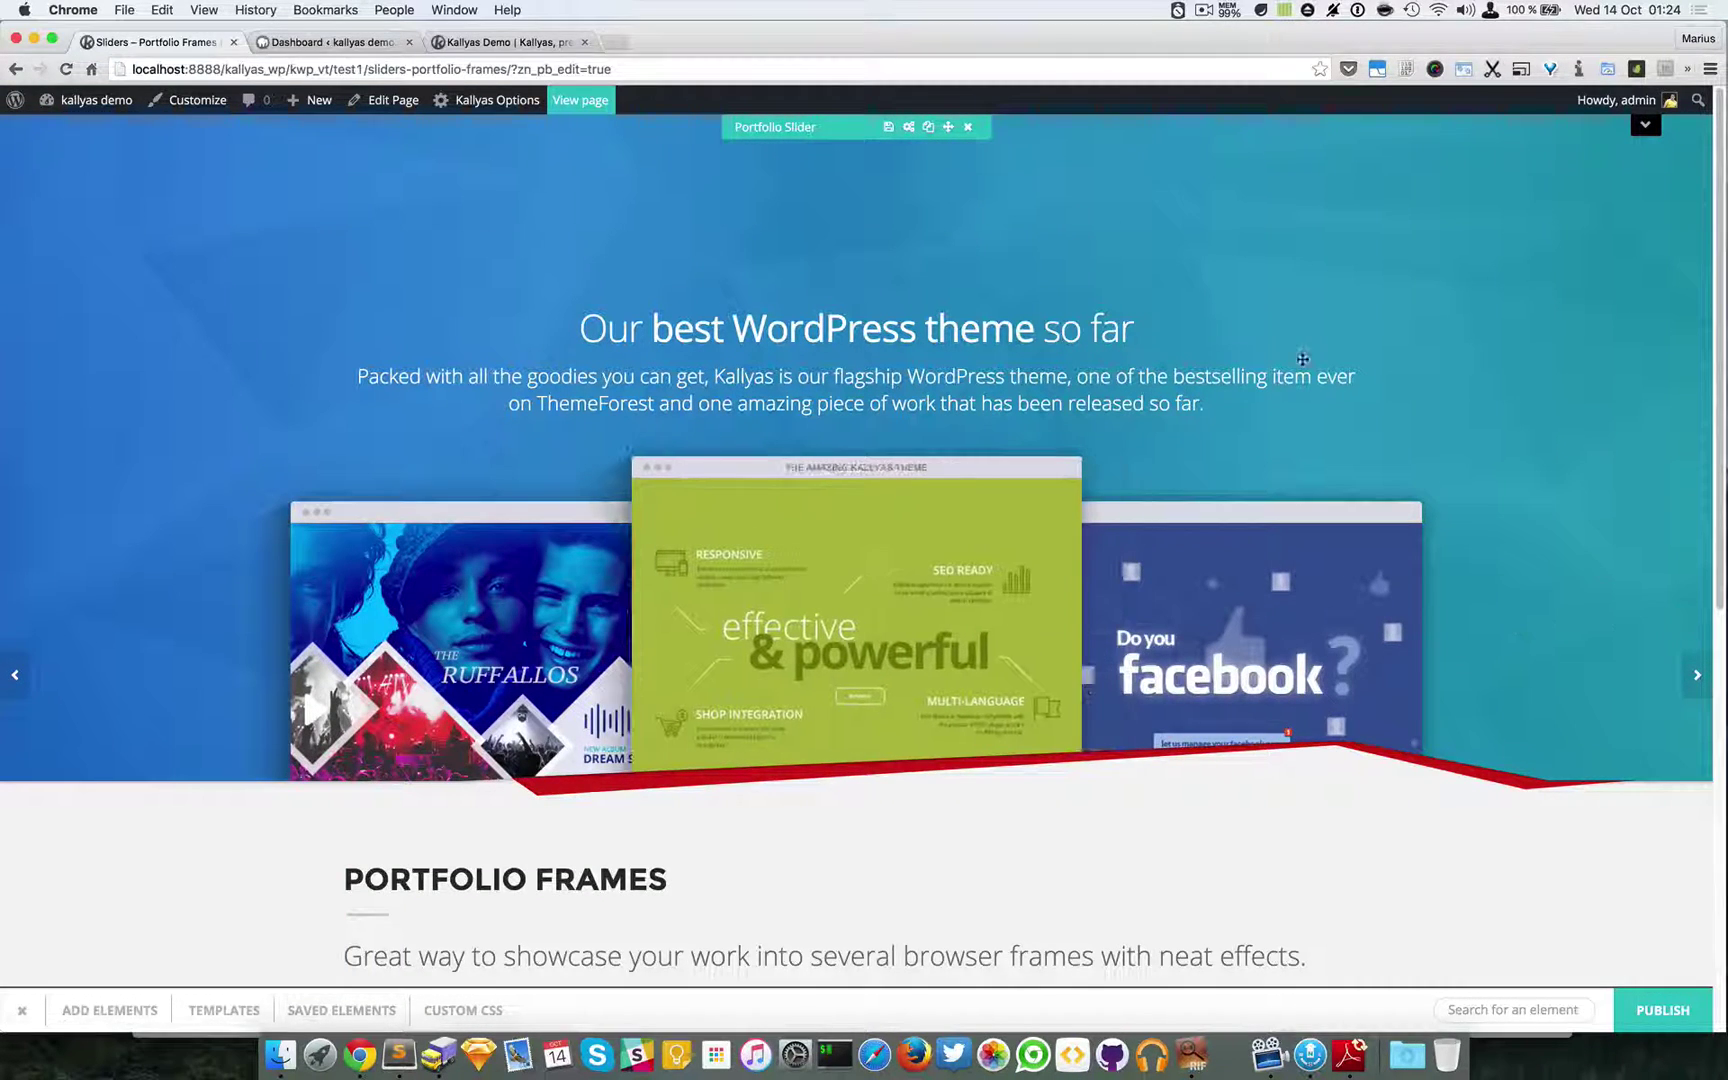
Set the Portfolio Slider's Sliding Direction back to 'Horizontal from left'.
left_click(910, 127)
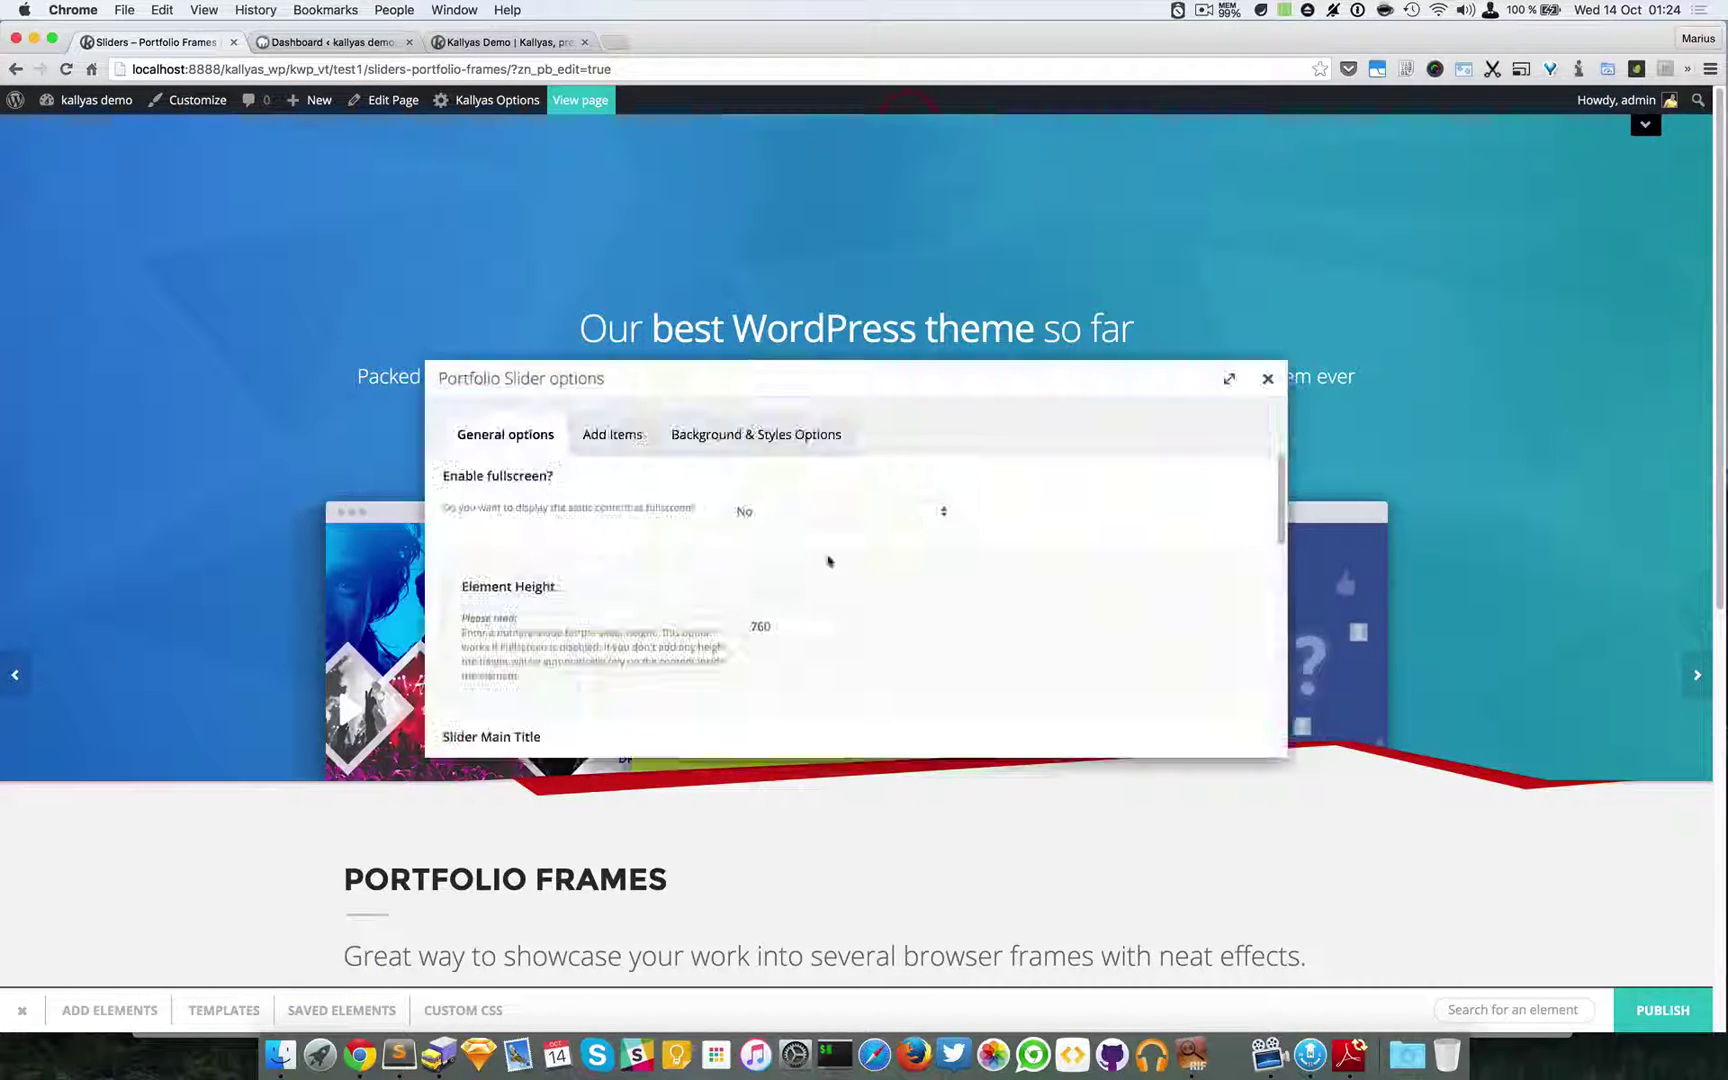
scroll(603, 630, "down", 5)
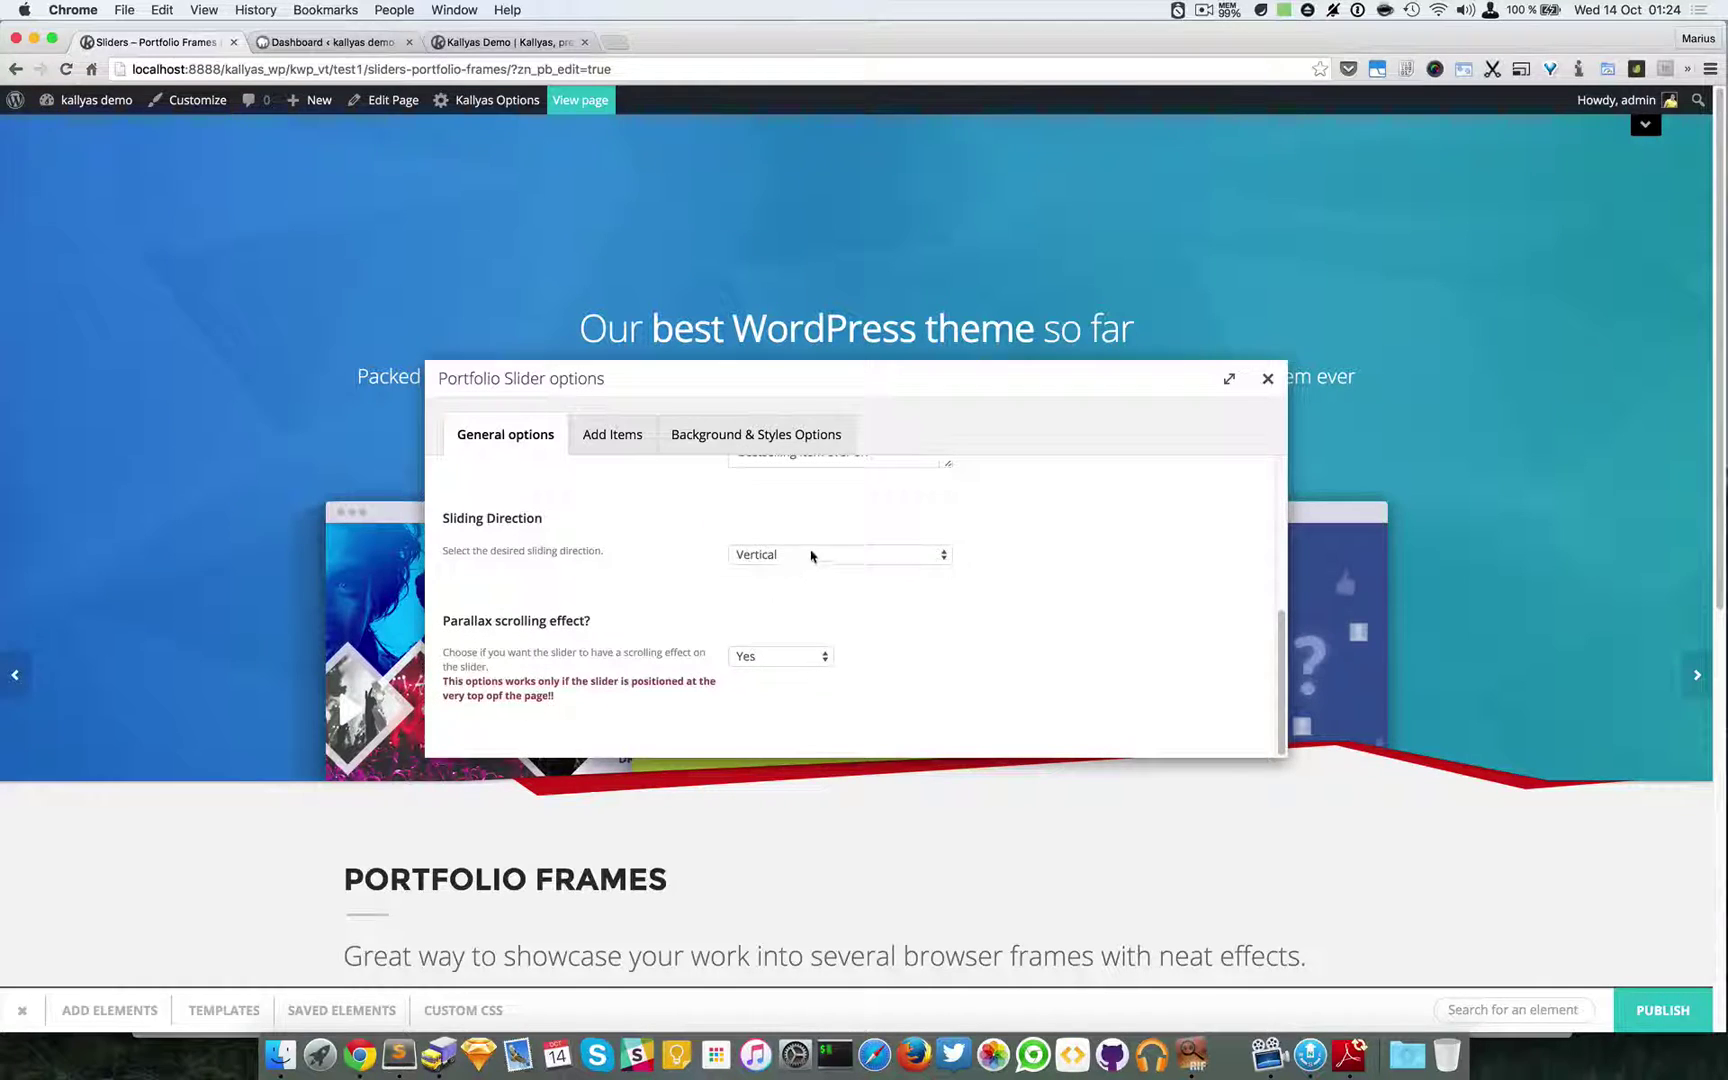
left_click(812, 556)
left_click(790, 539)
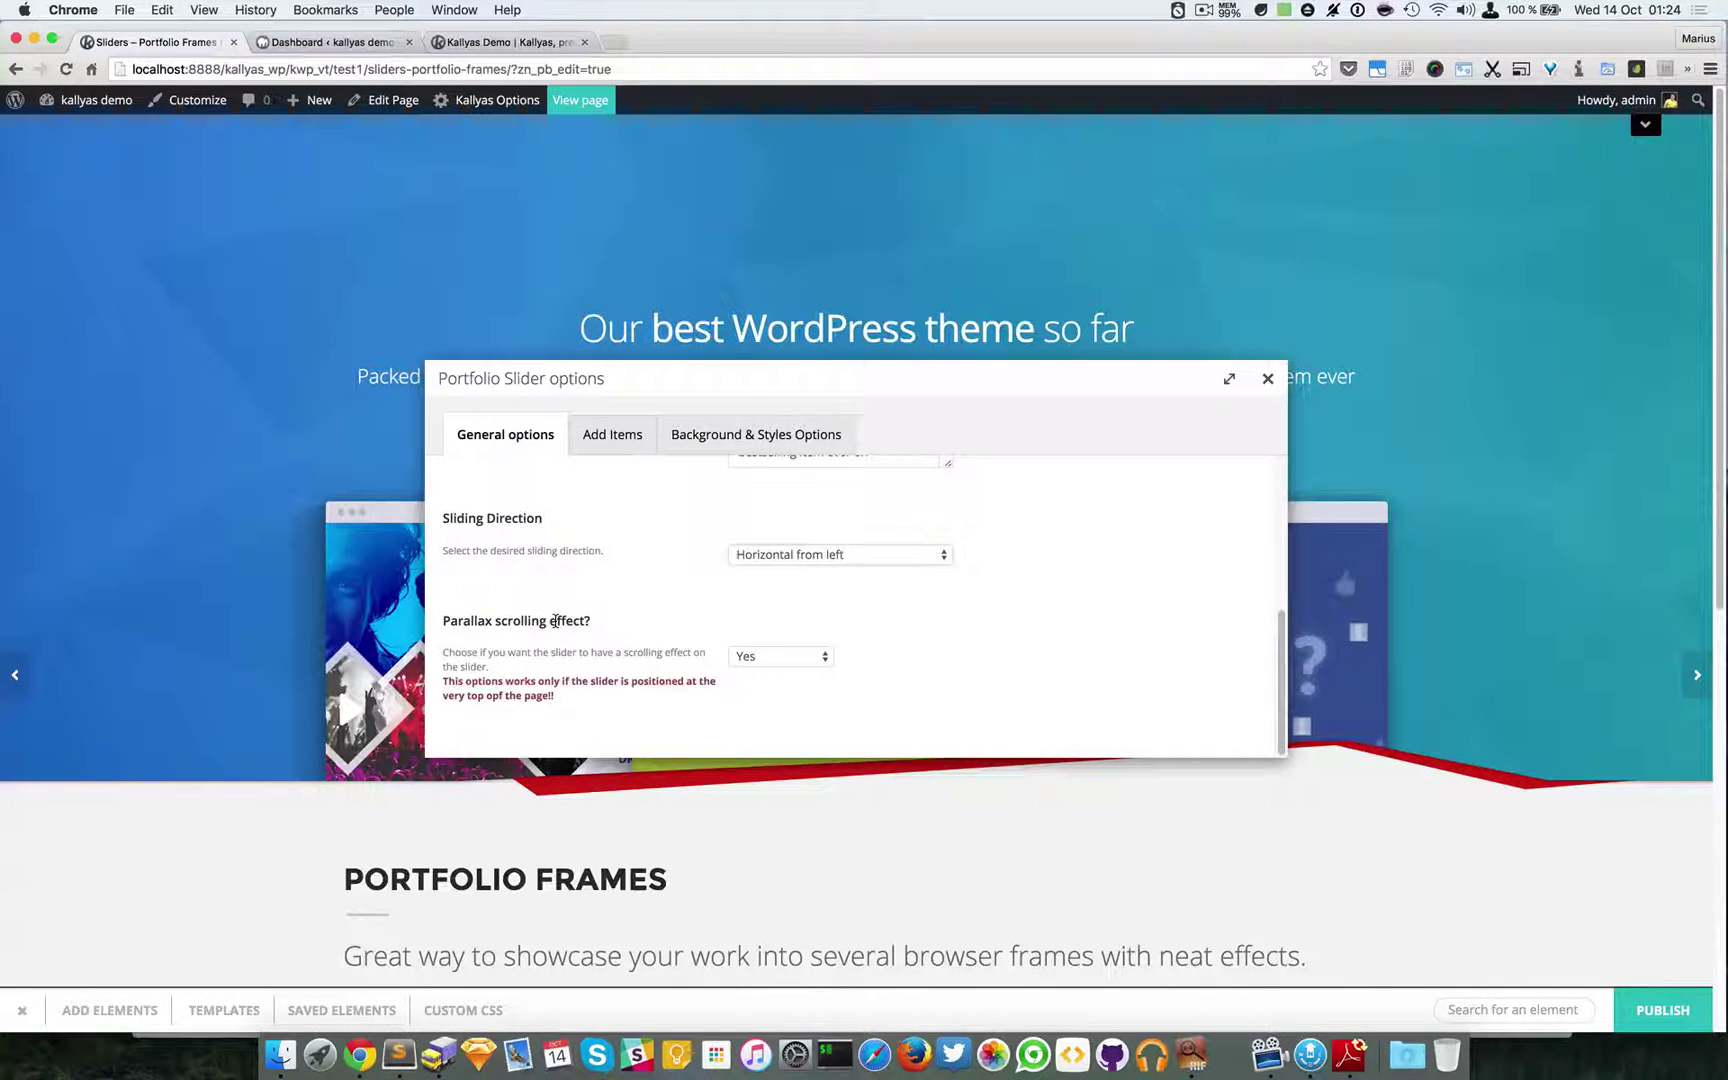
left_click(1267, 378)
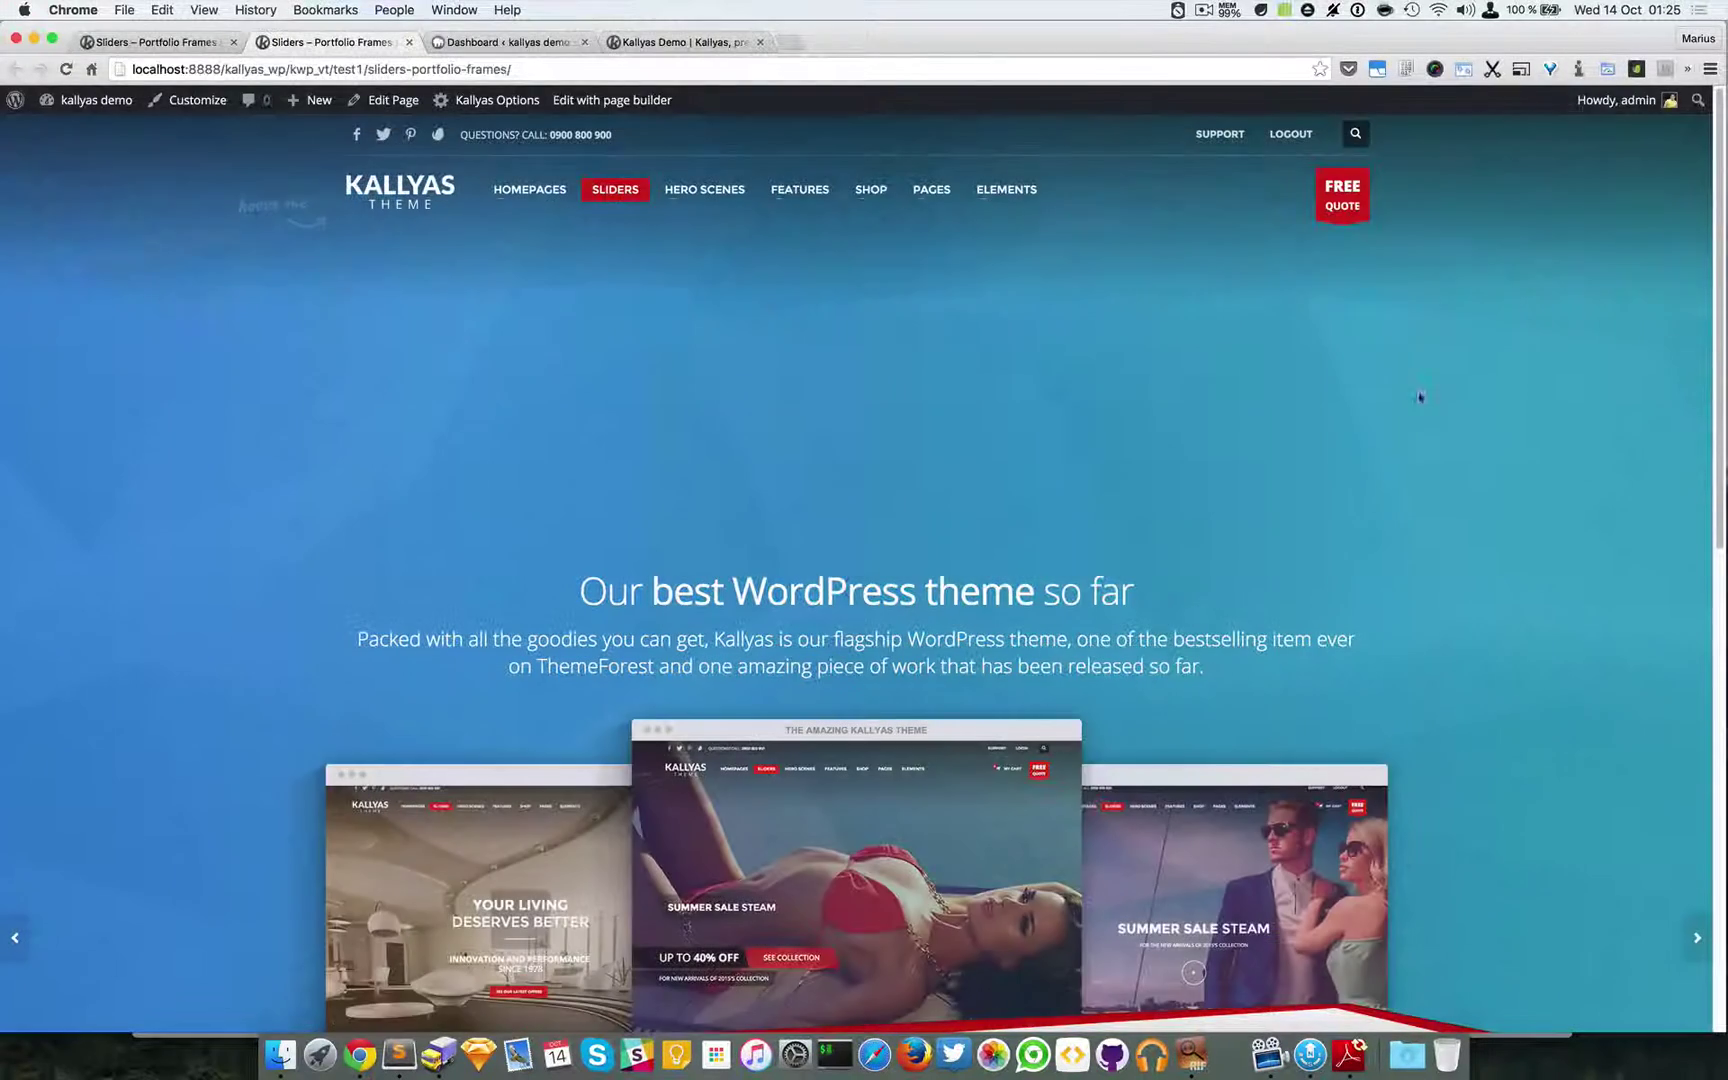
scroll(1424, 392, "down", 2)
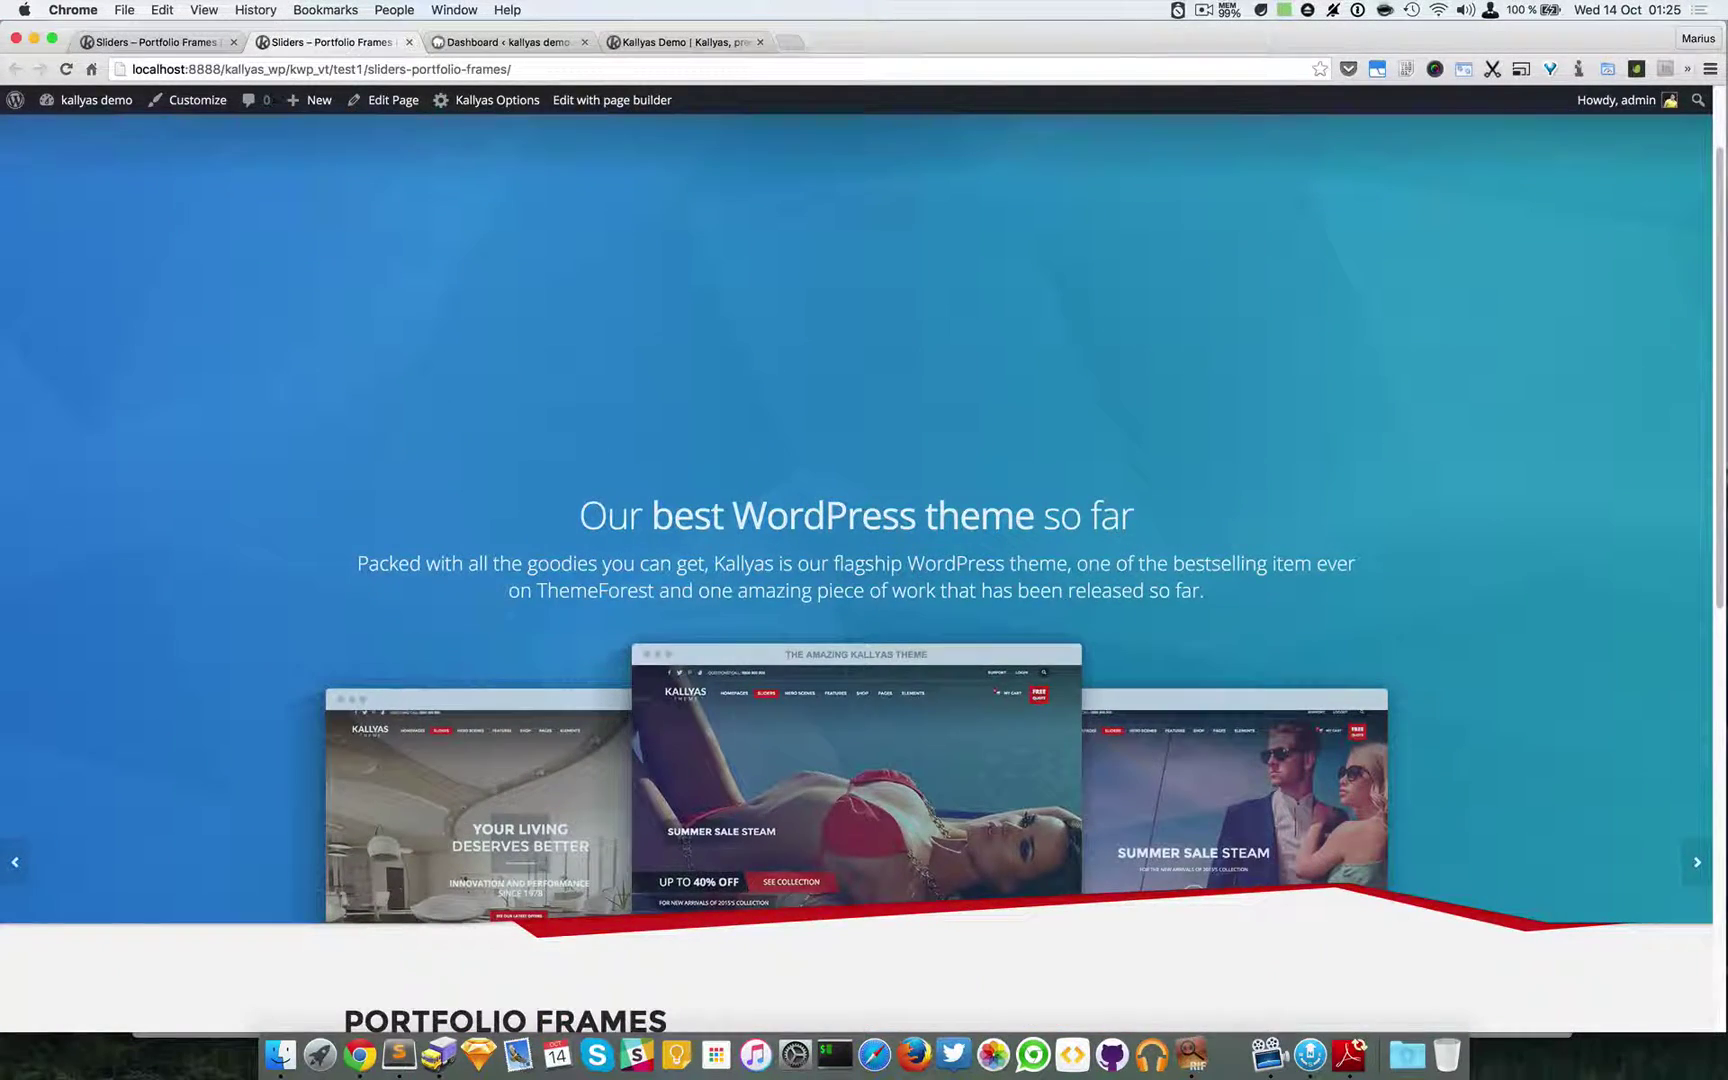
scroll(866, 567, "down", 3)
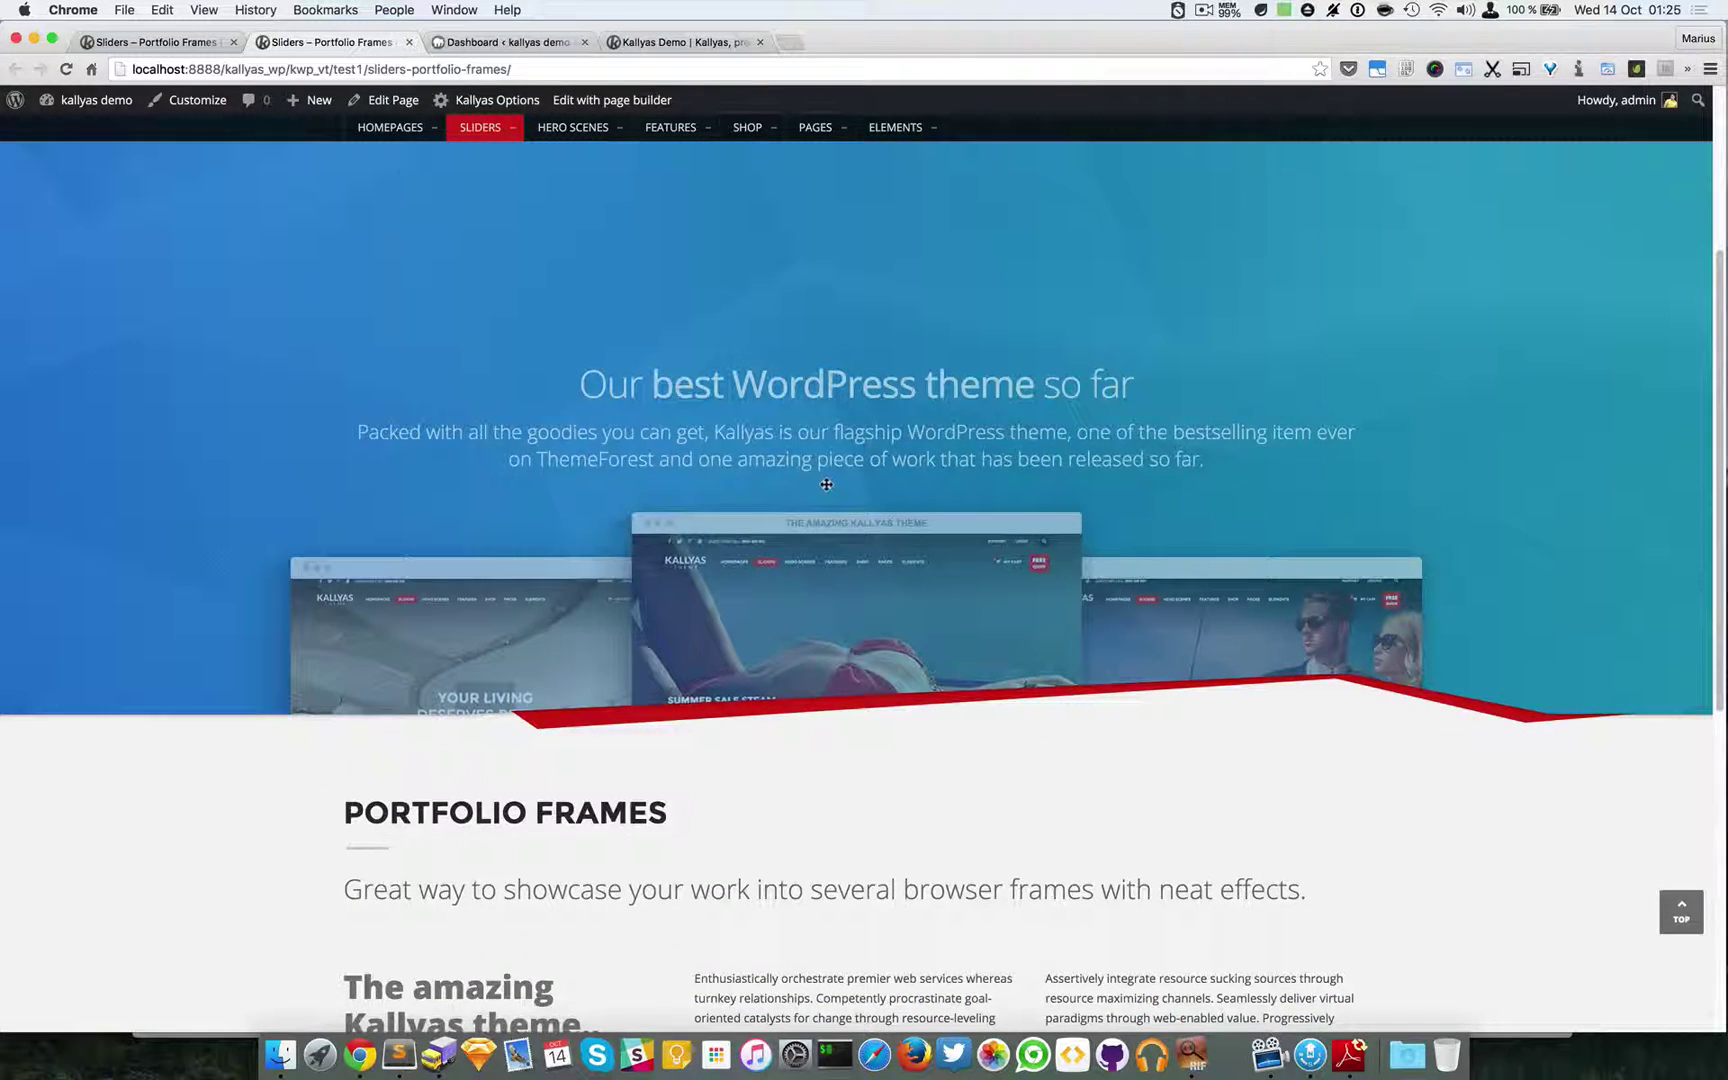
scroll(826, 484, "down", 2)
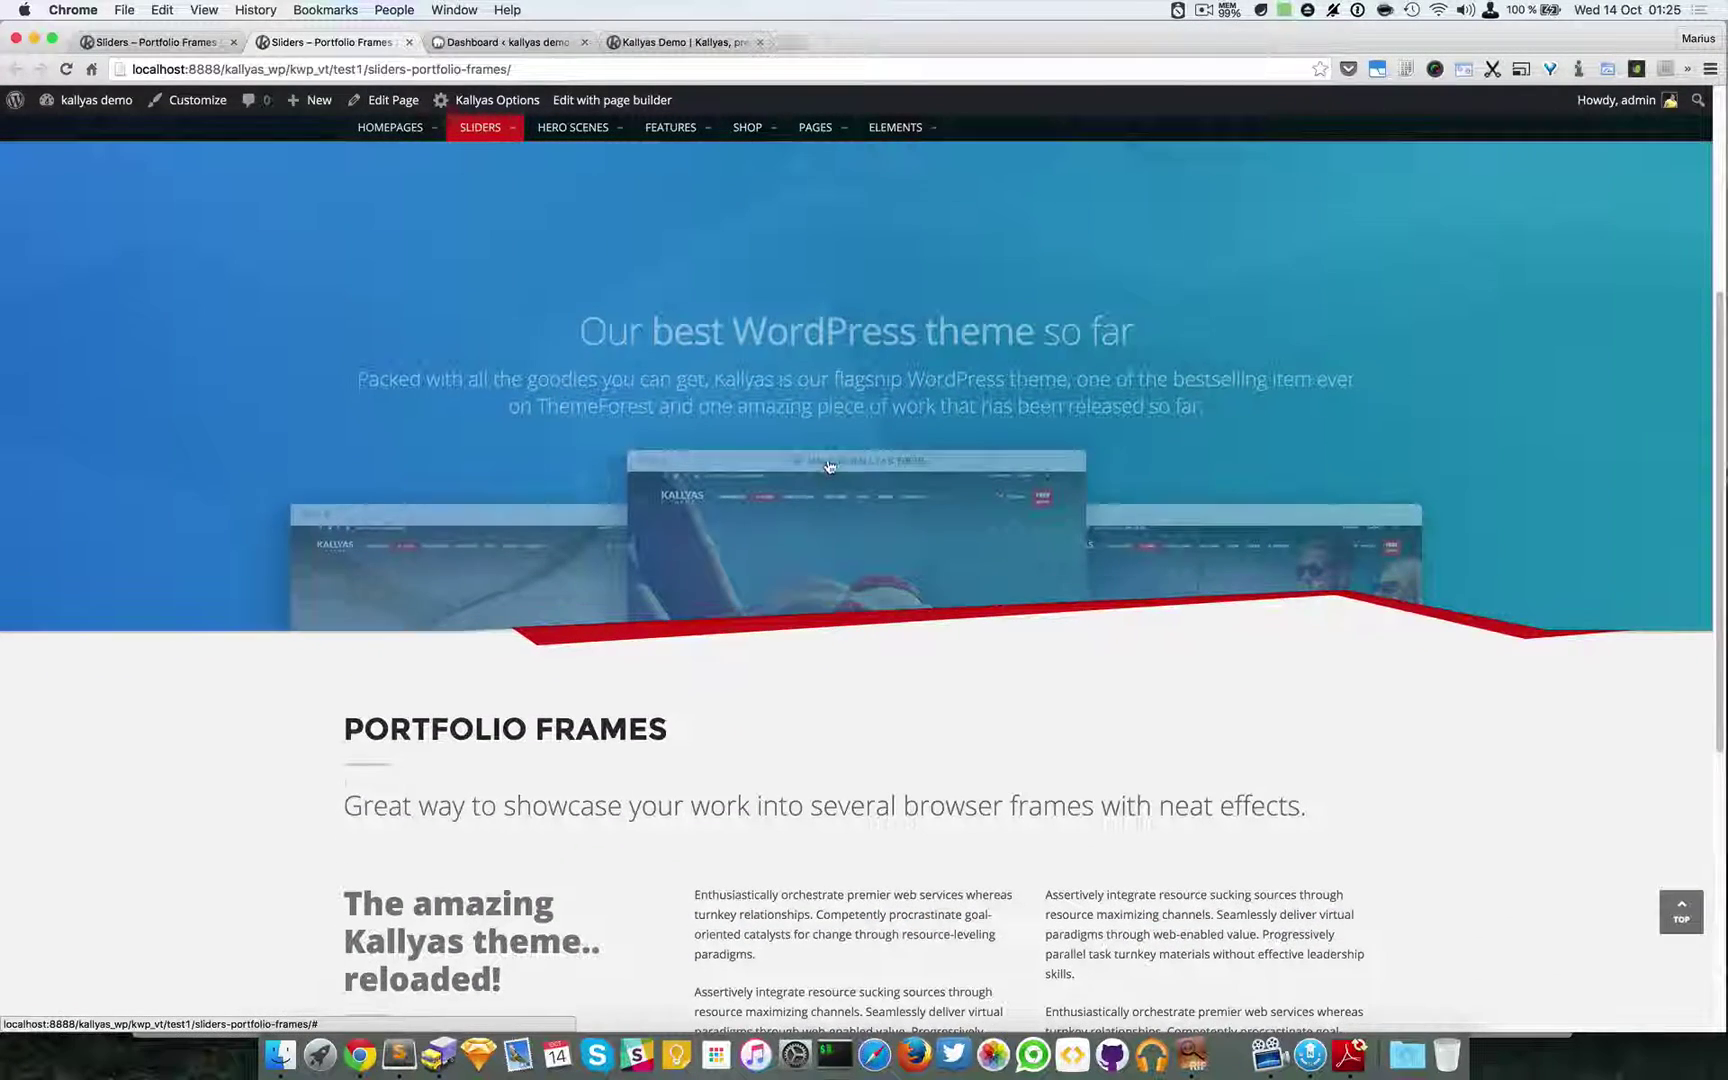
scroll(864, 451, "down", 2)
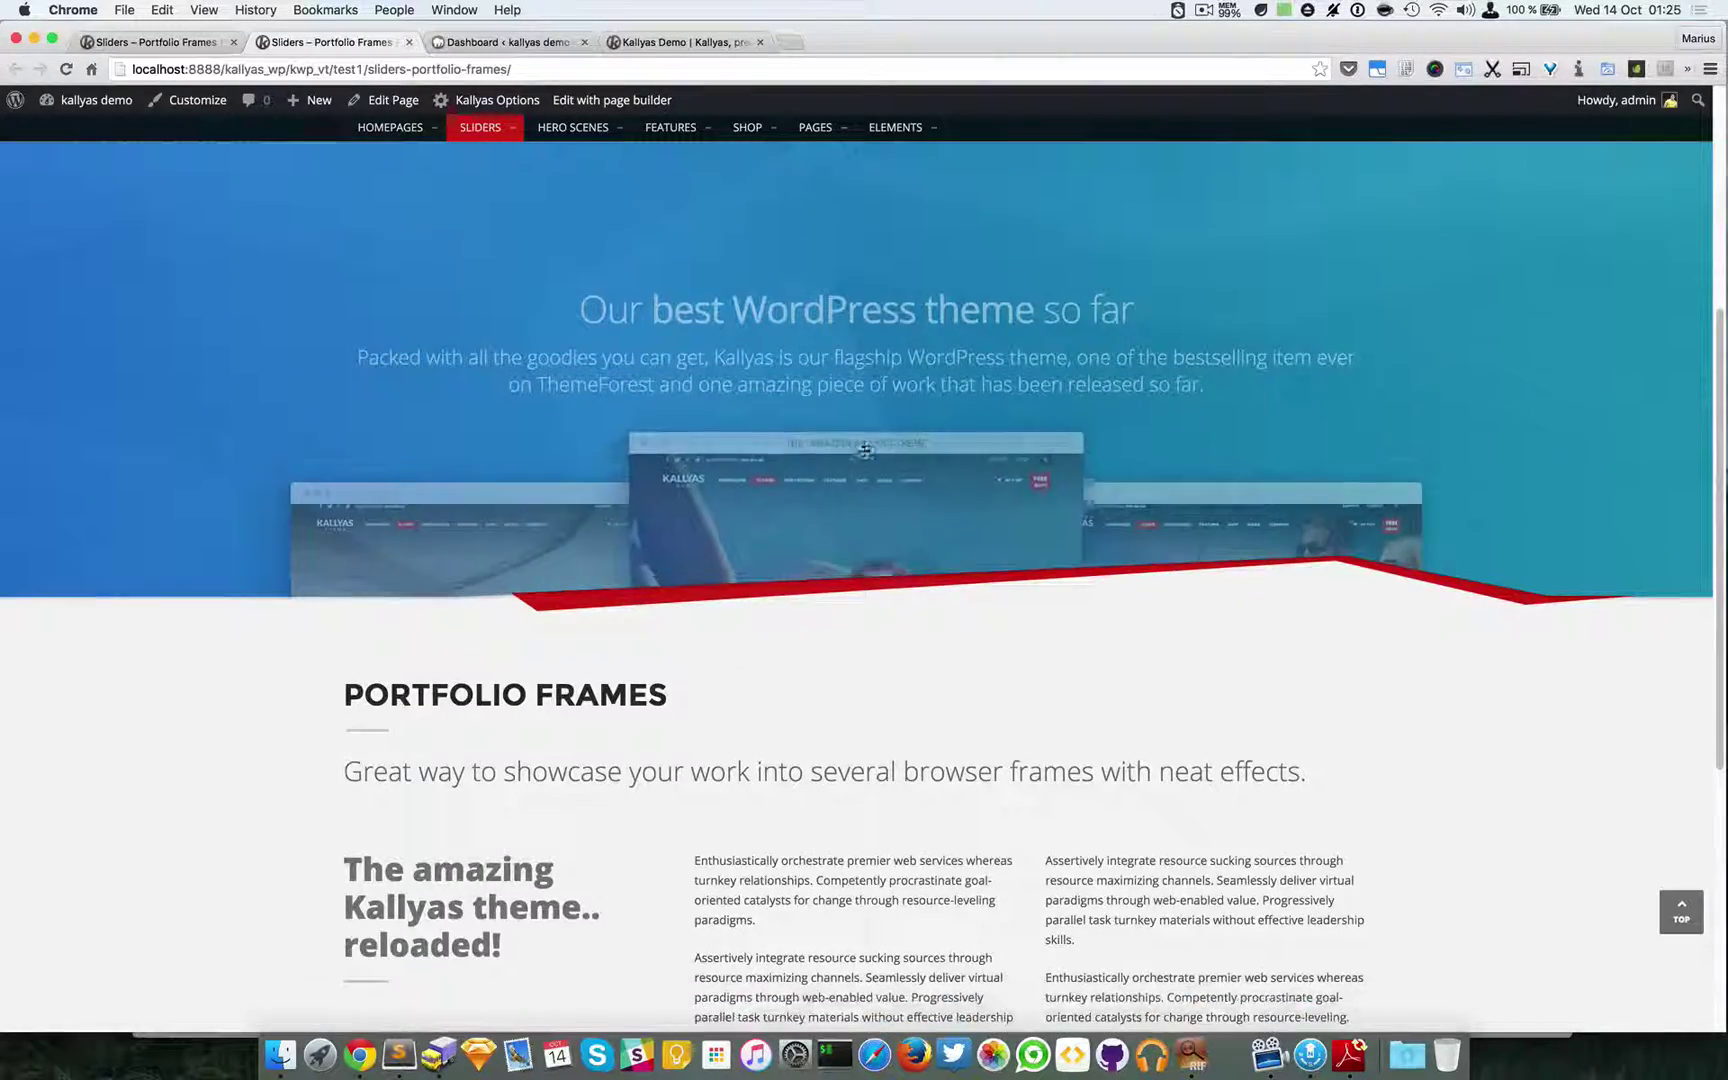
scroll(864, 451, "up", 6)
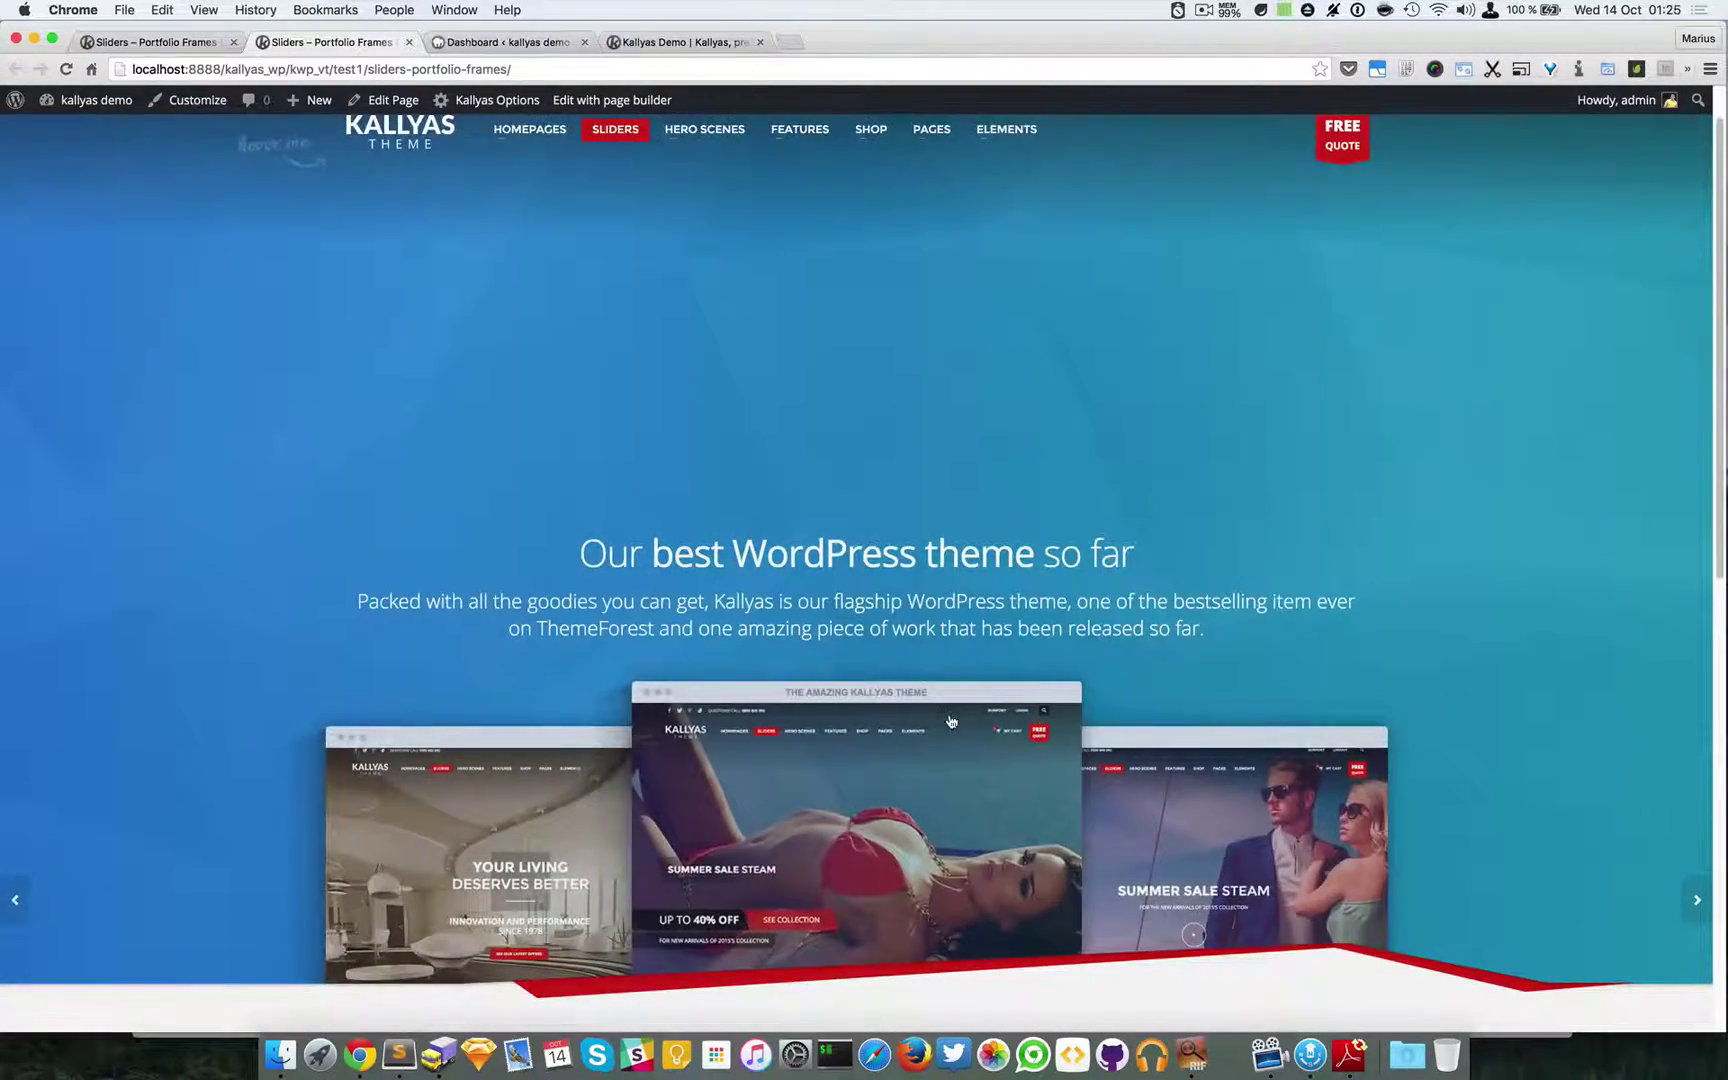
scroll(950, 720, "down", 8)
scroll(767, 332, "up", 3)
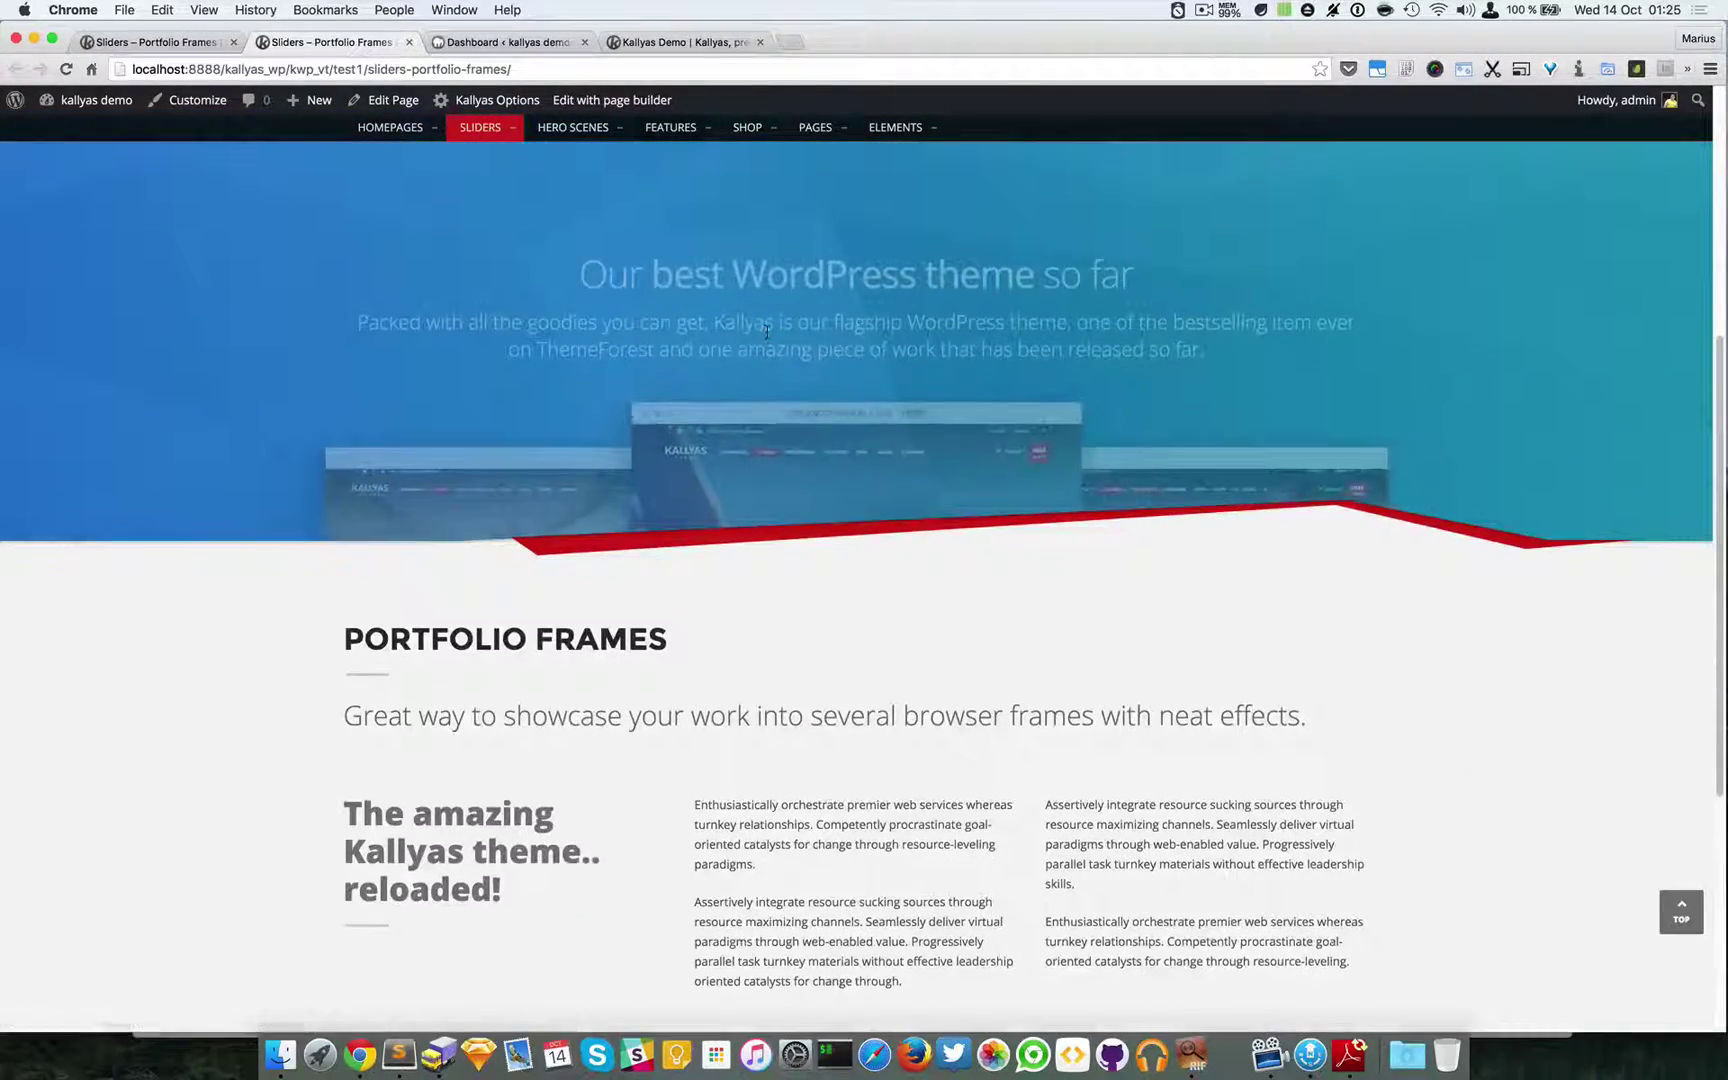
scroll(767, 332, "down", 2)
scroll(765, 338, "up", 5)
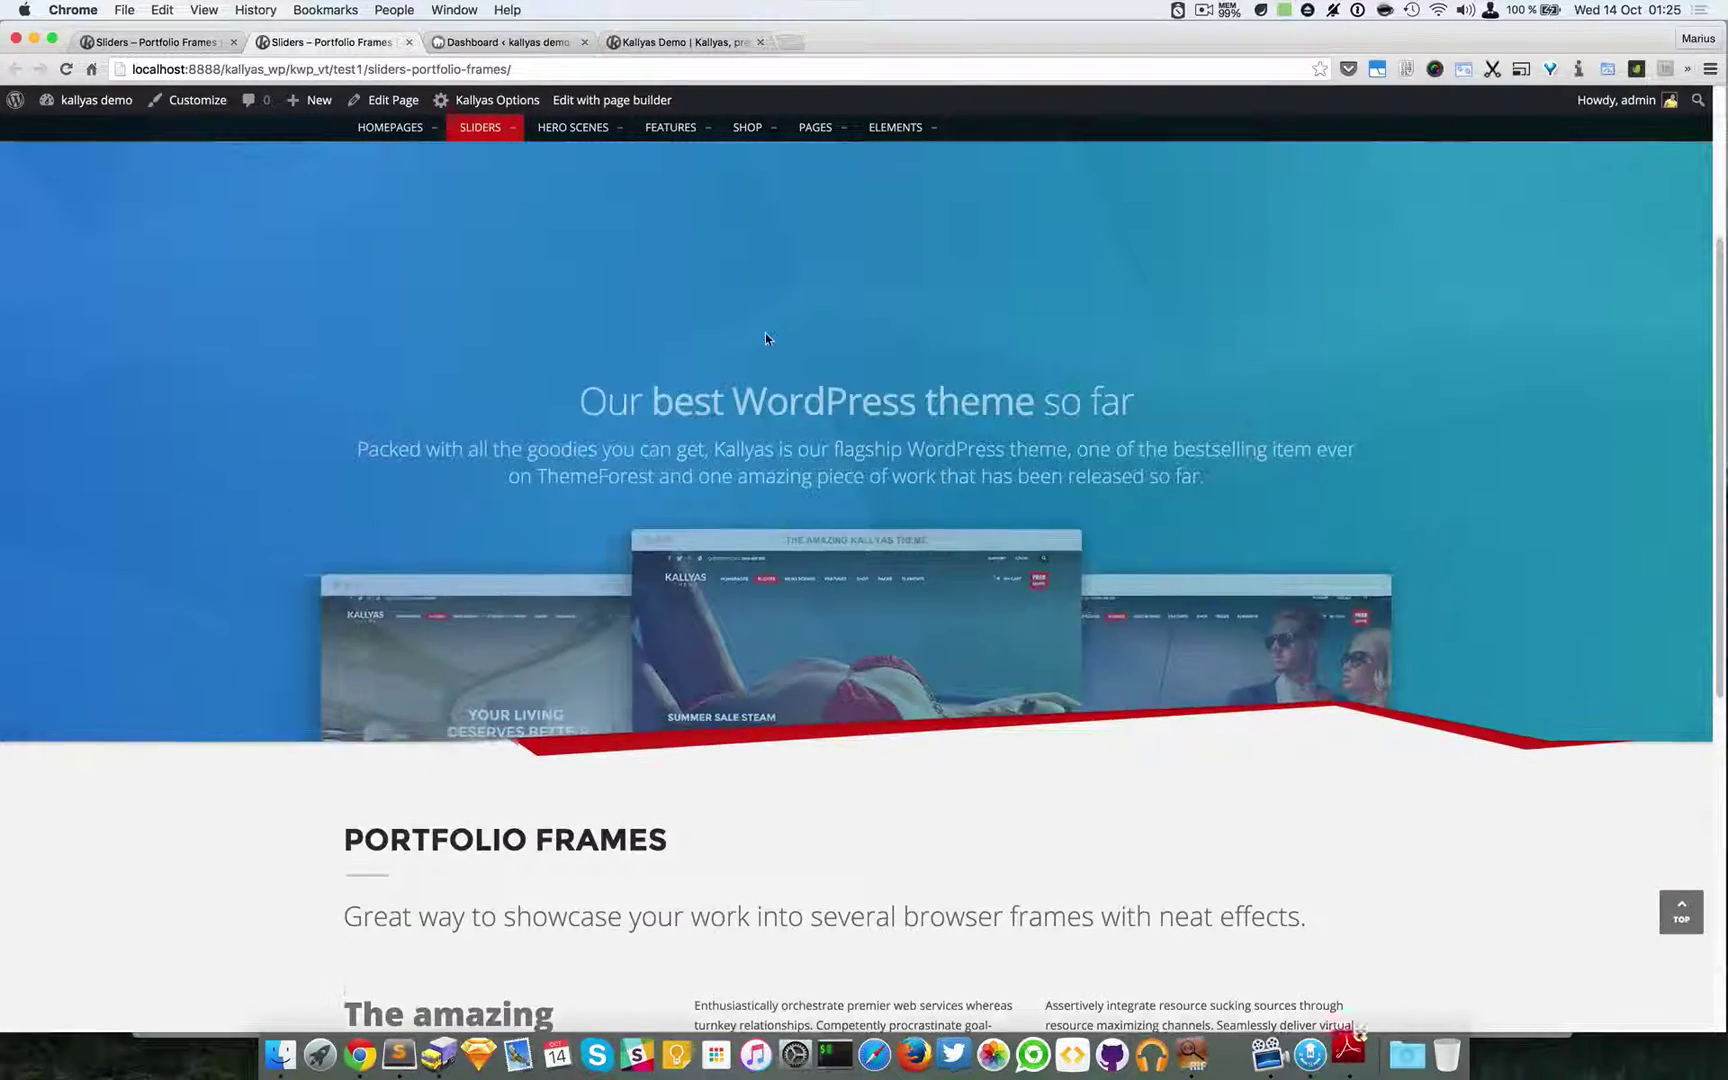
scroll(765, 338, "down", 2)
scroll(765, 347, "up", 5)
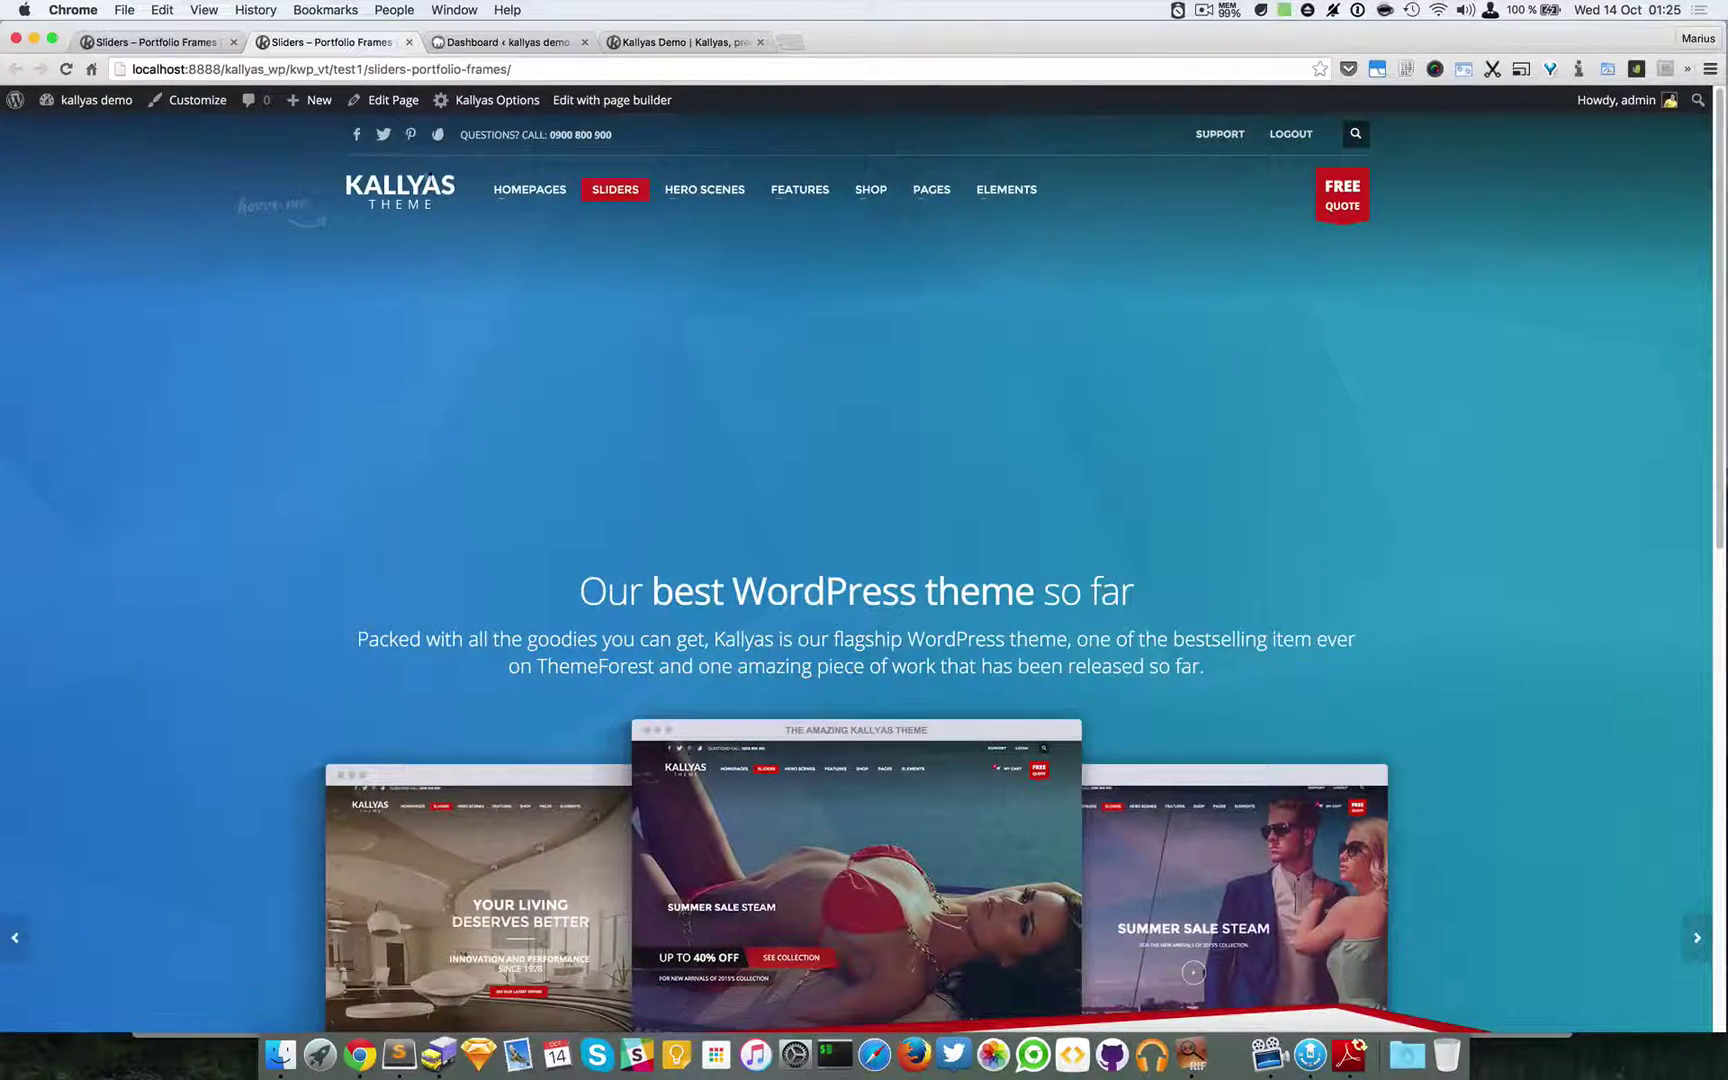
Set Parallax scrolling effect to No, publish the page, and view it live.
left_click(150, 42)
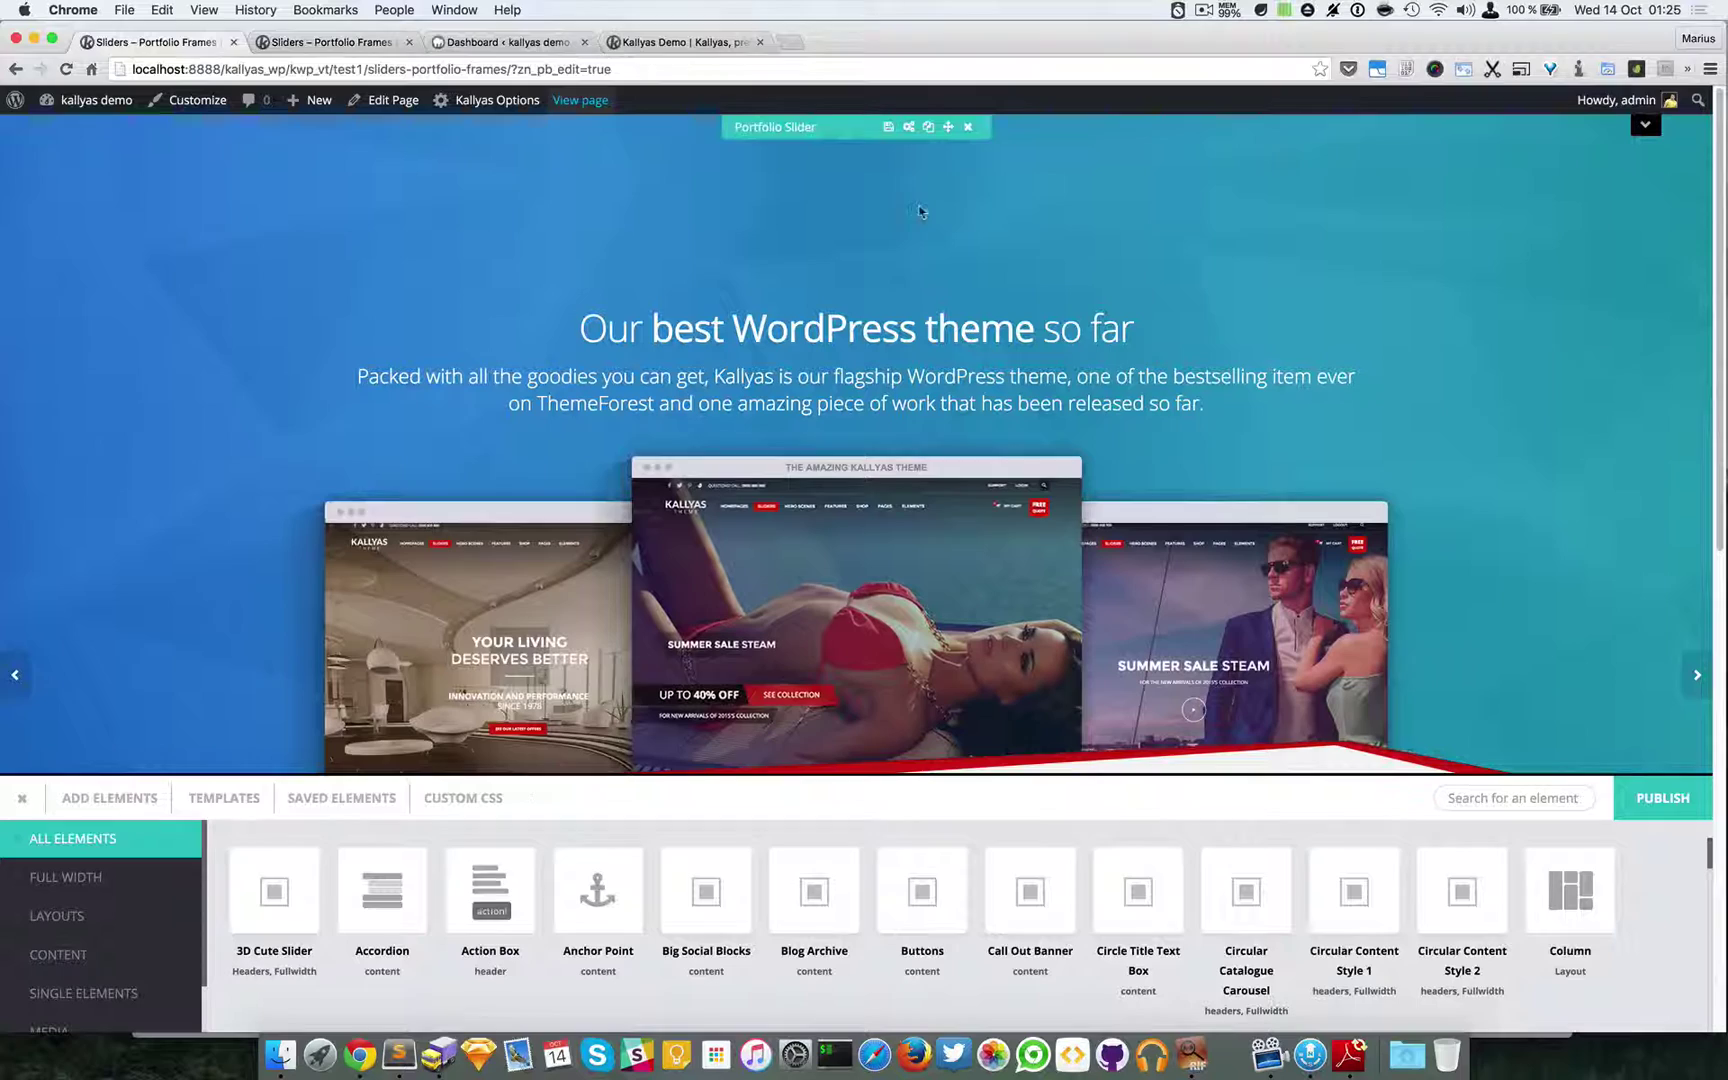
left_click(908, 127)
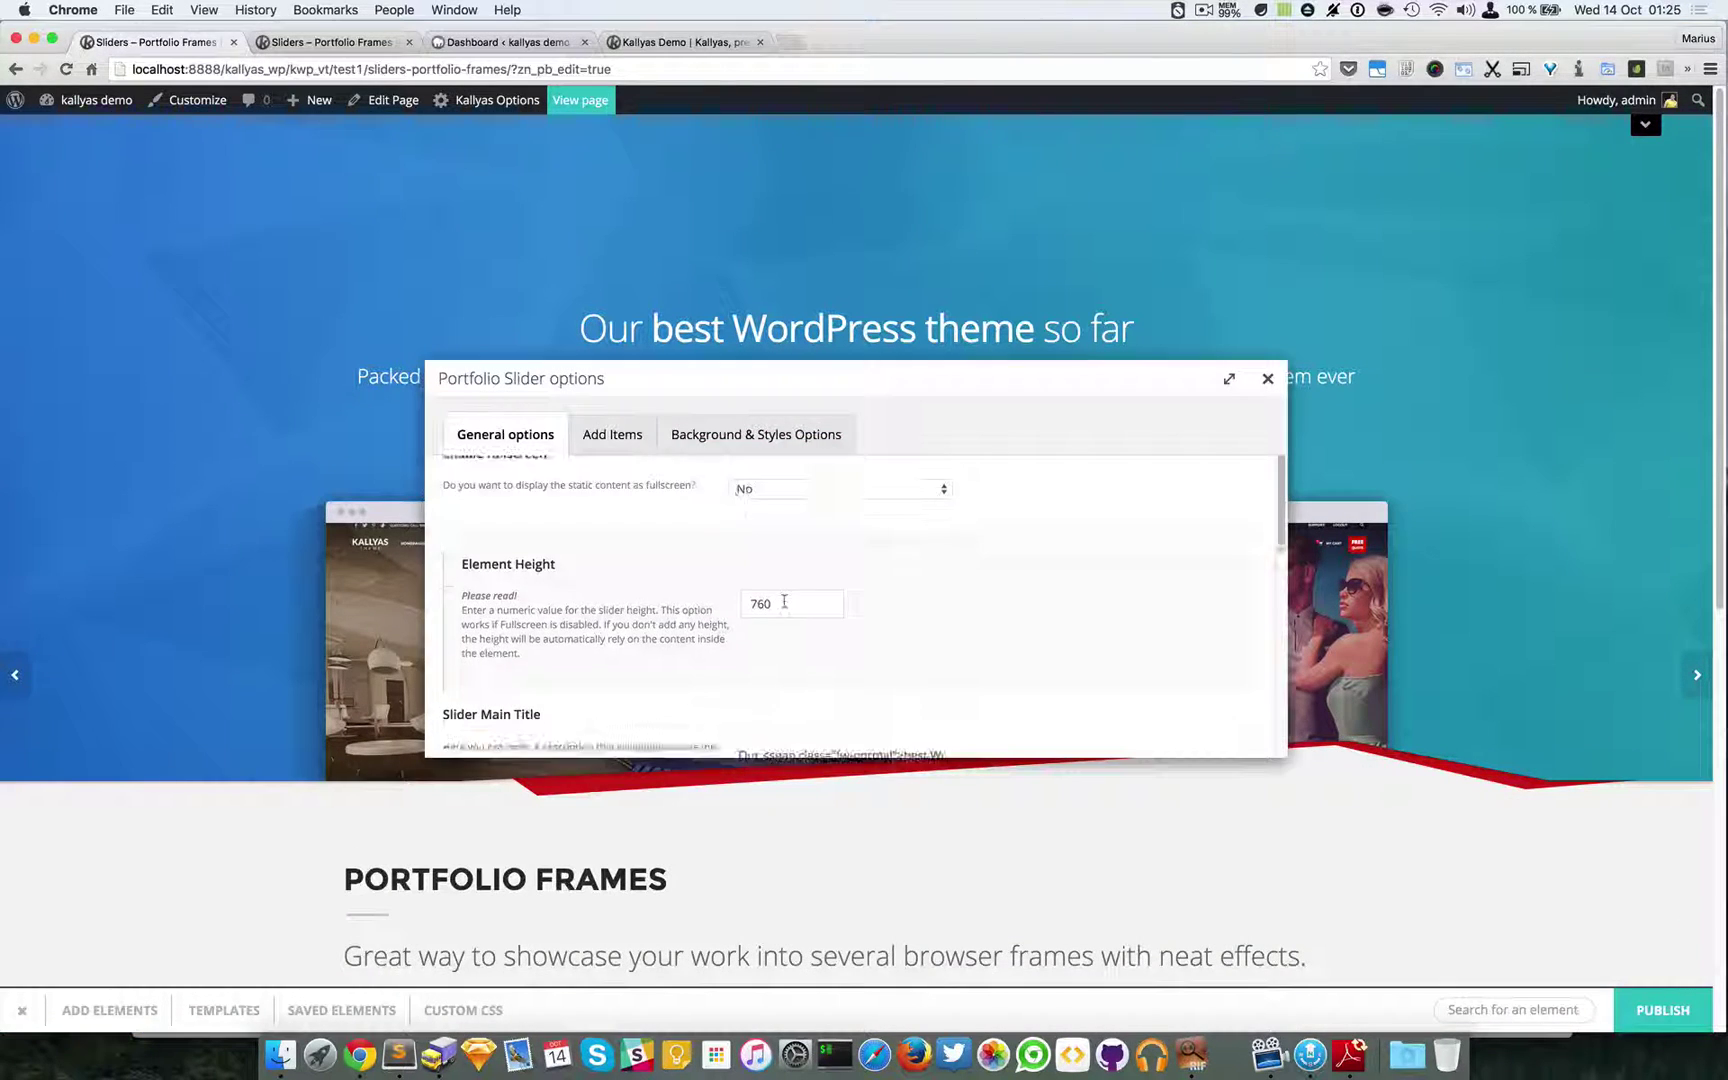
scroll(800, 640, "down", 6)
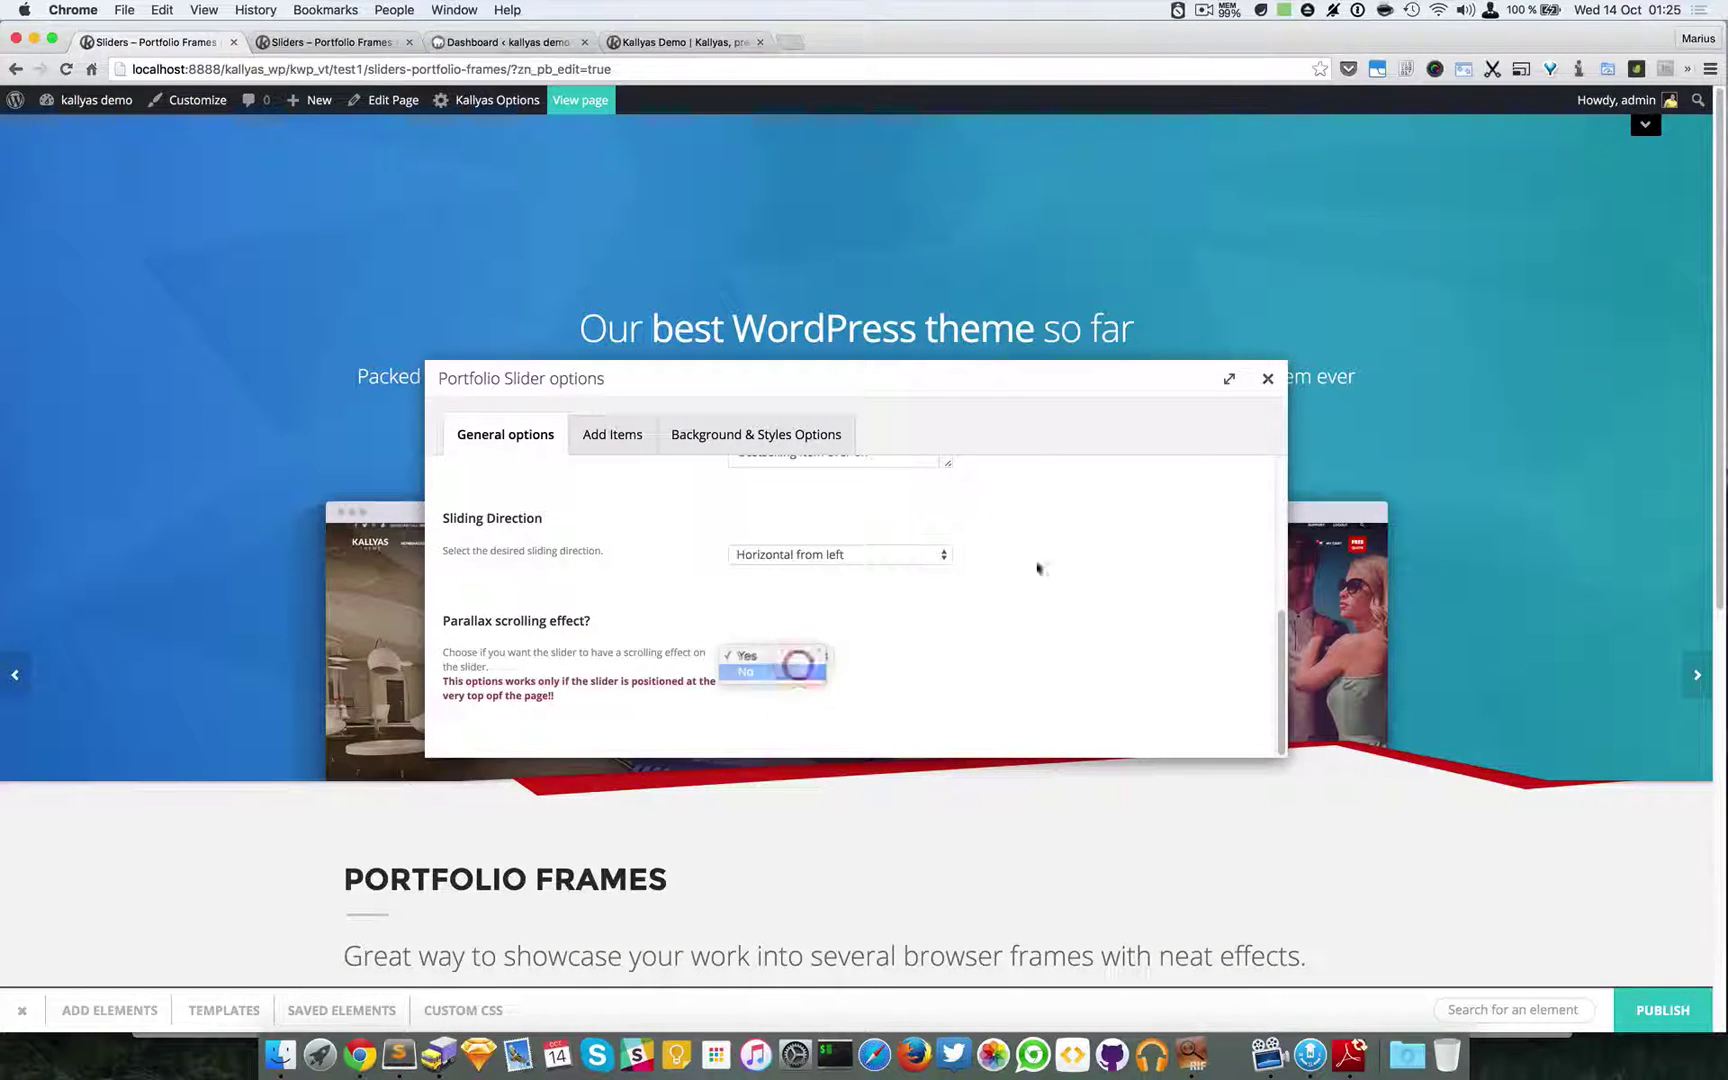
left_click(1267, 378)
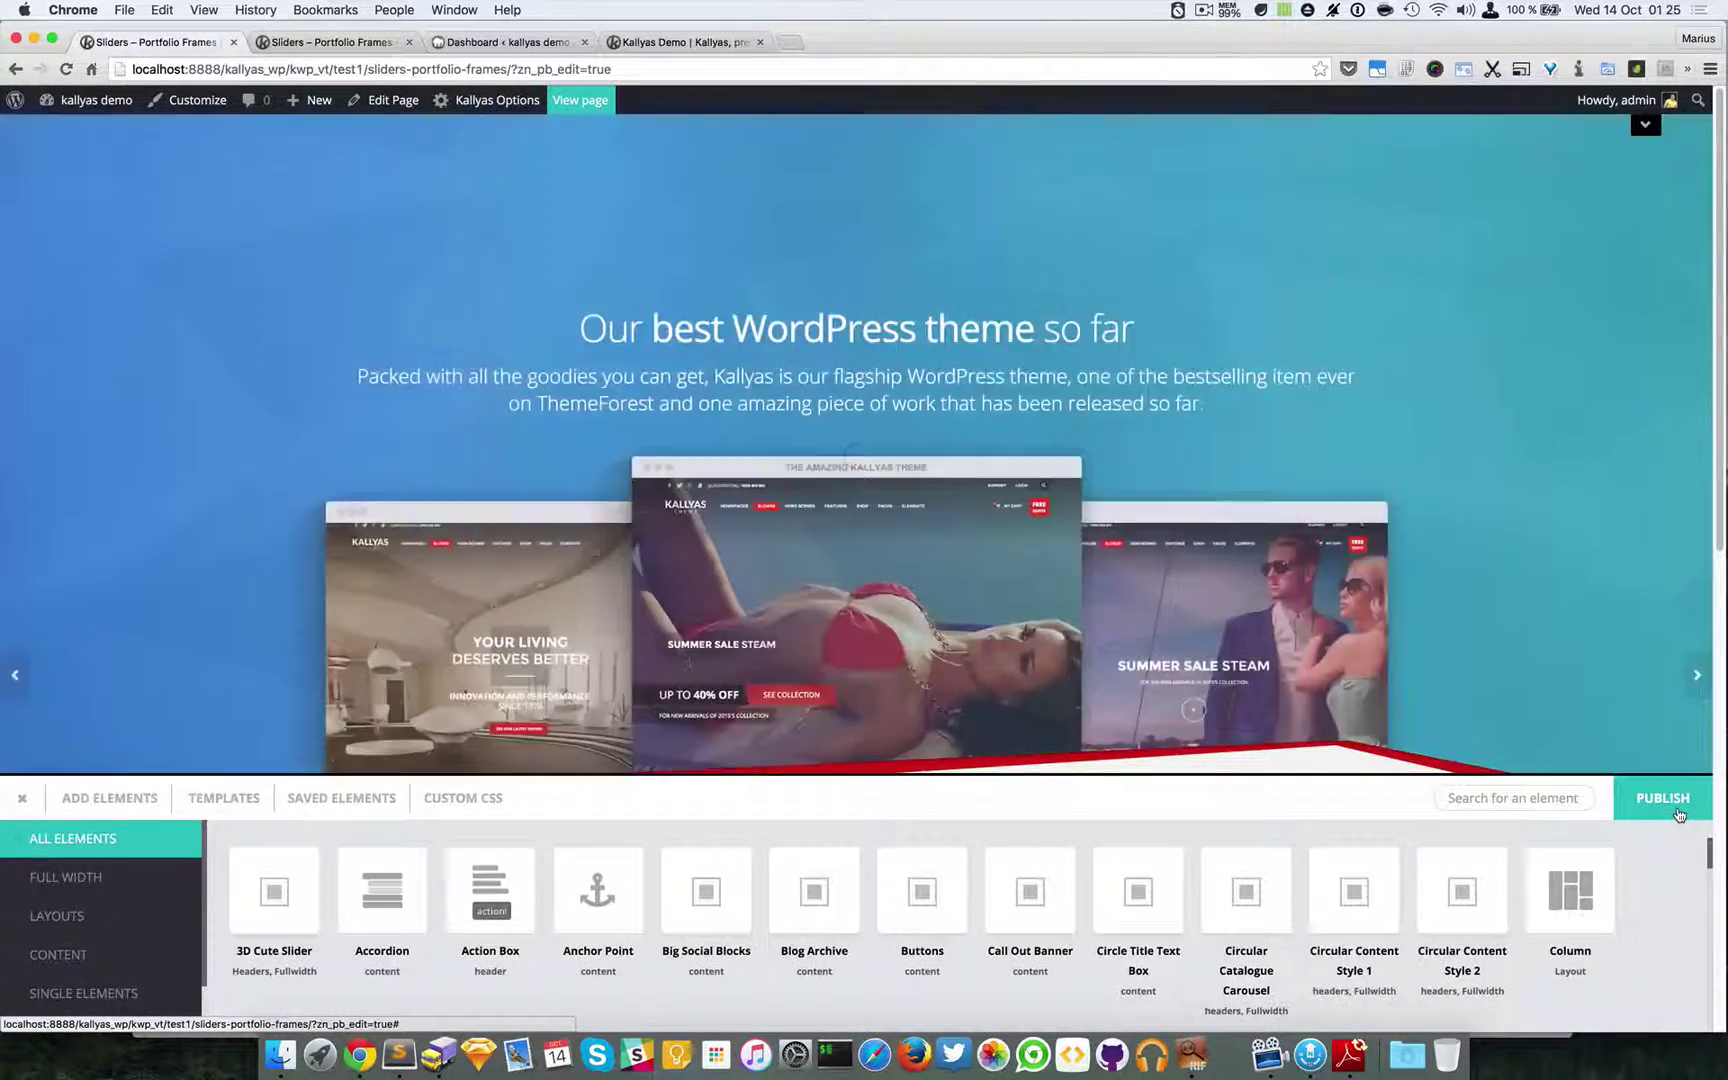
left_click(1675, 810)
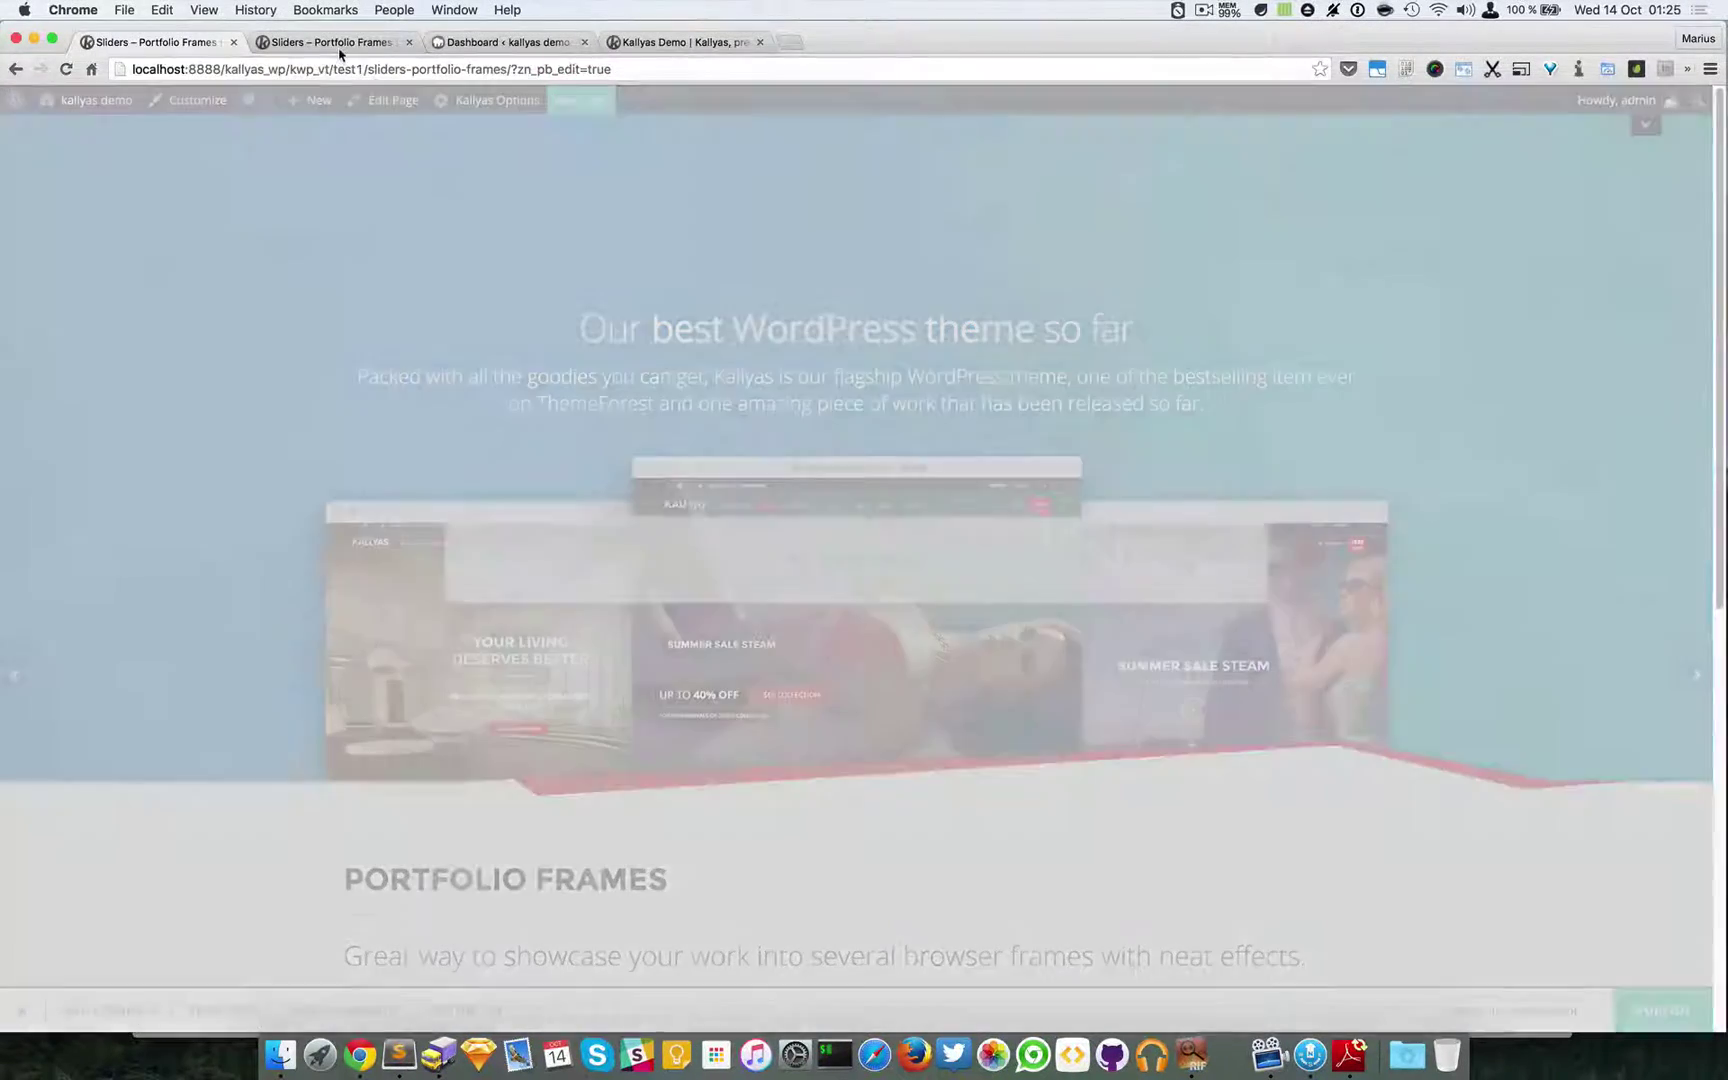
left_click(332, 44)
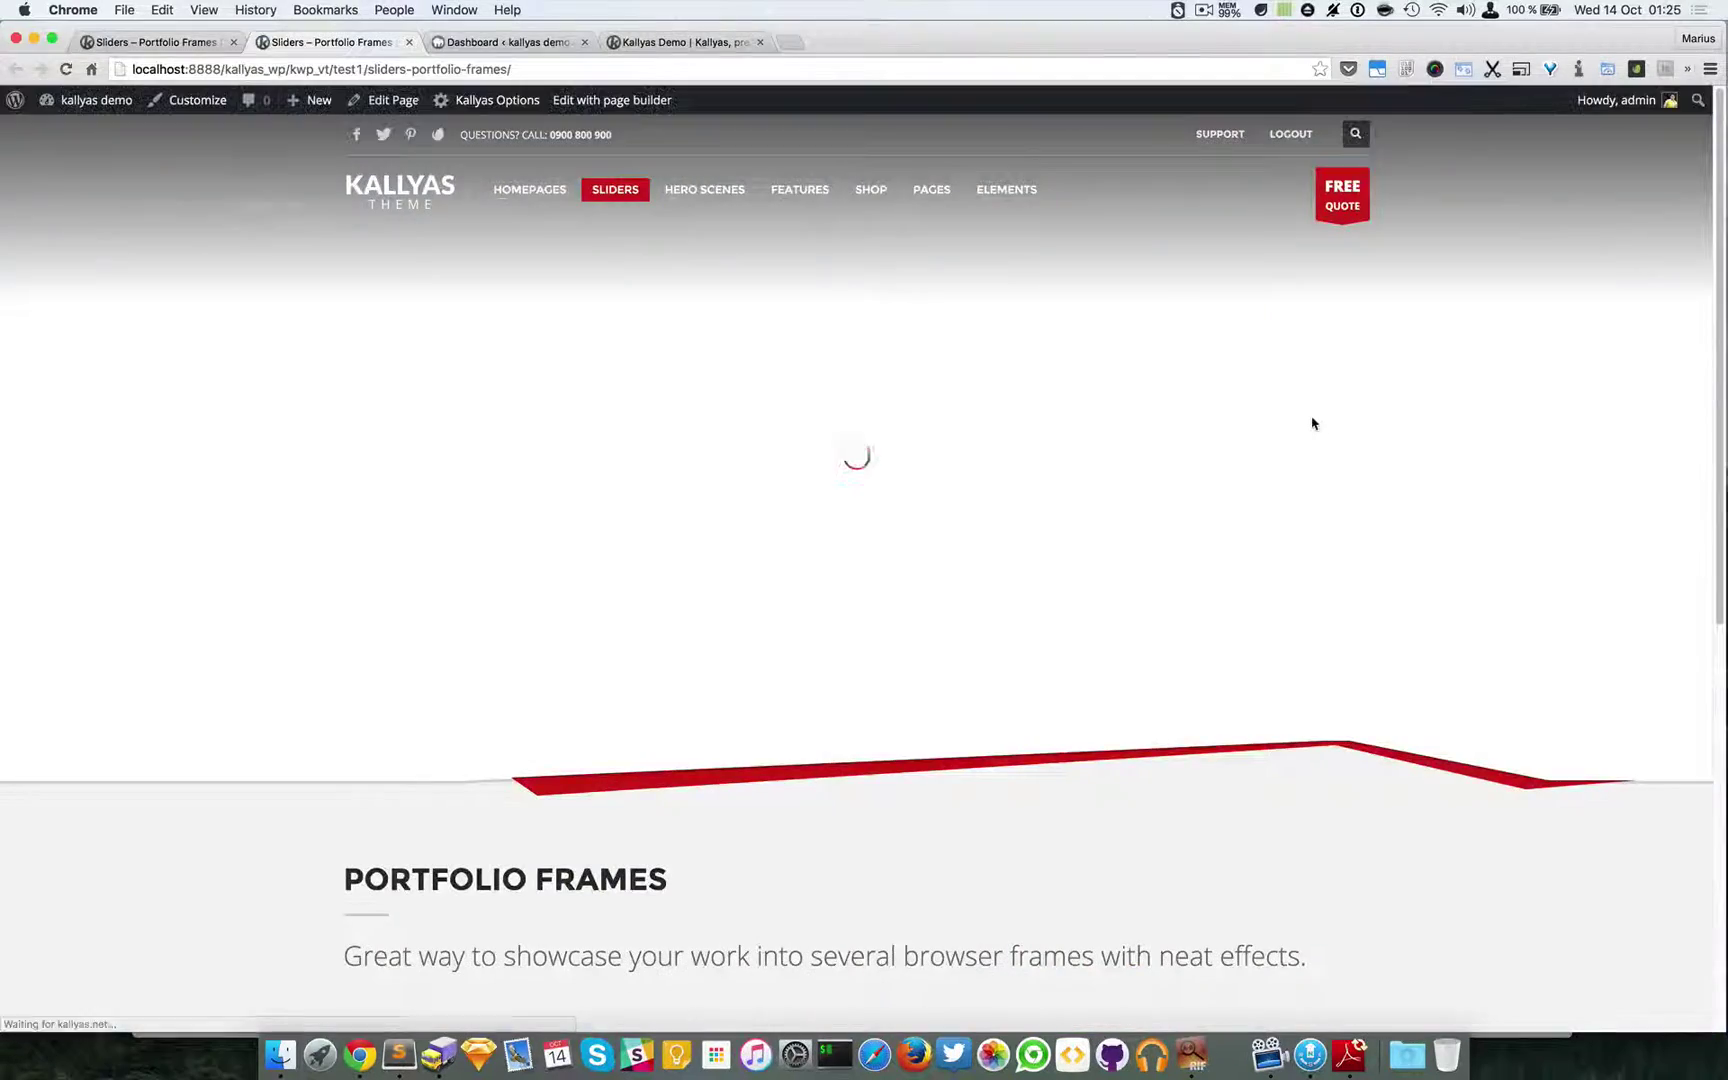
scroll(1311, 424, "down", 3)
scroll(964, 525, "up", 3)
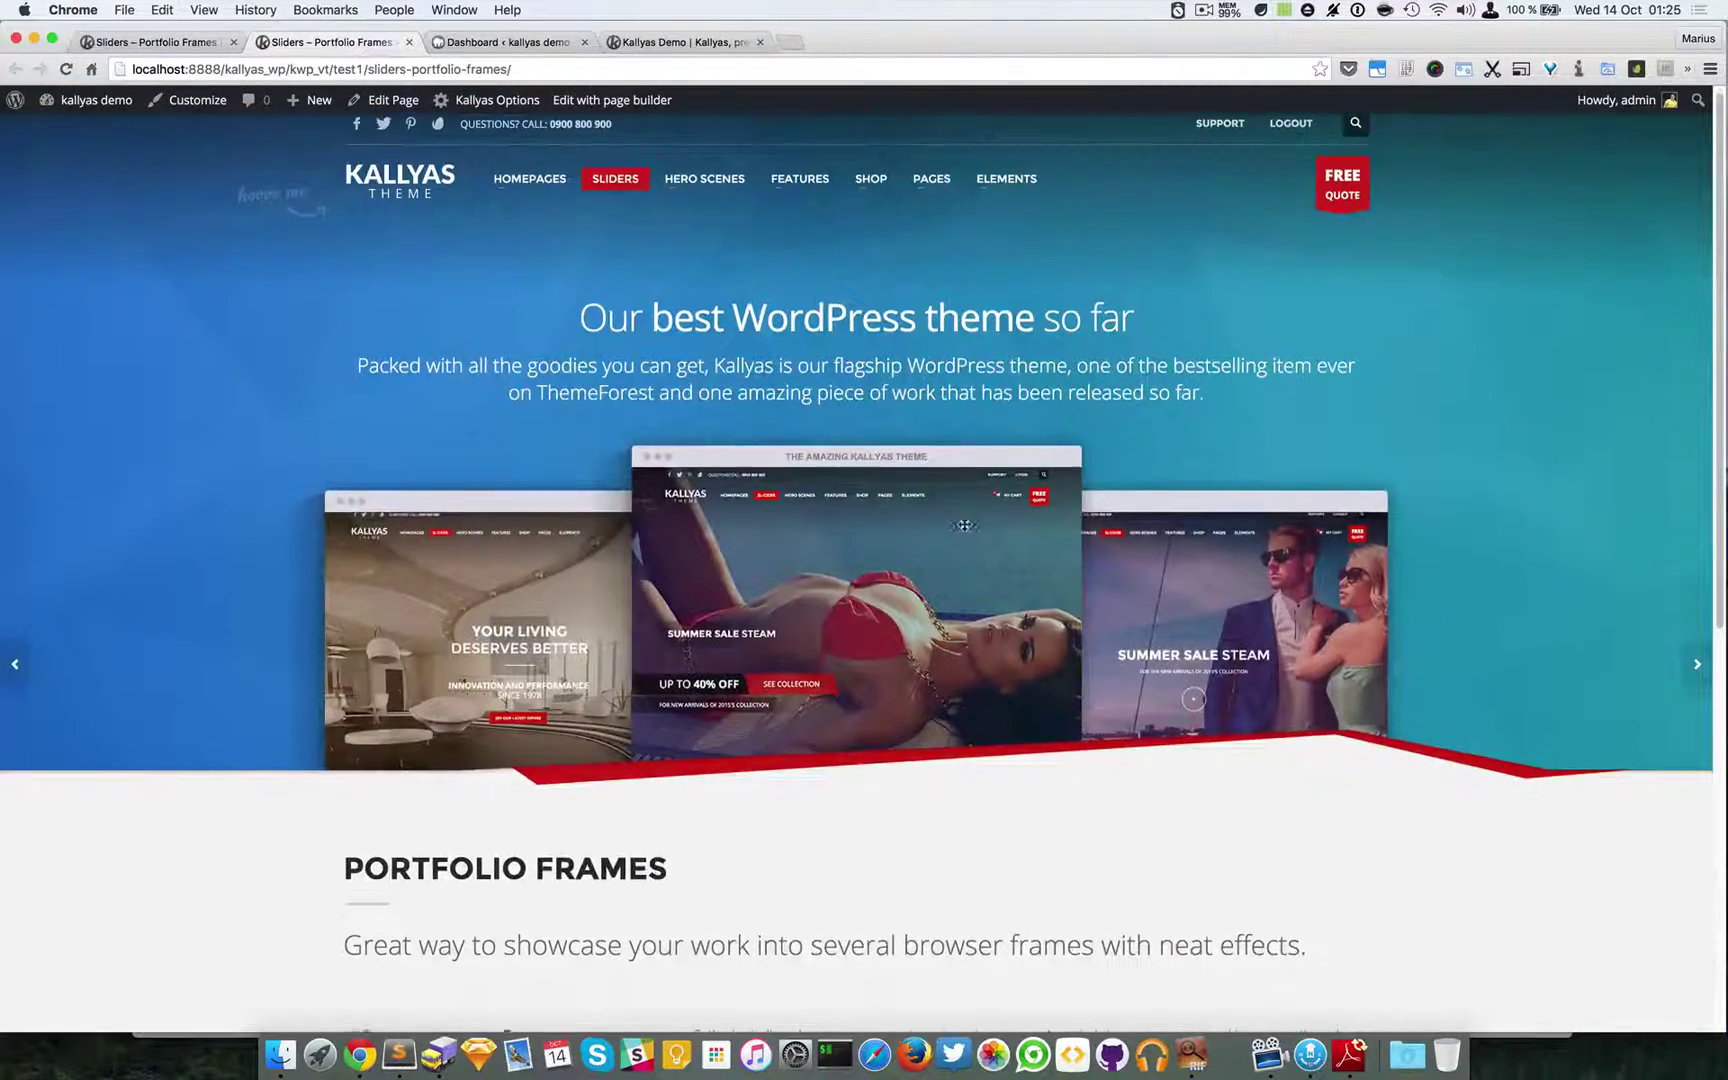
scroll(964, 525, "down", 3)
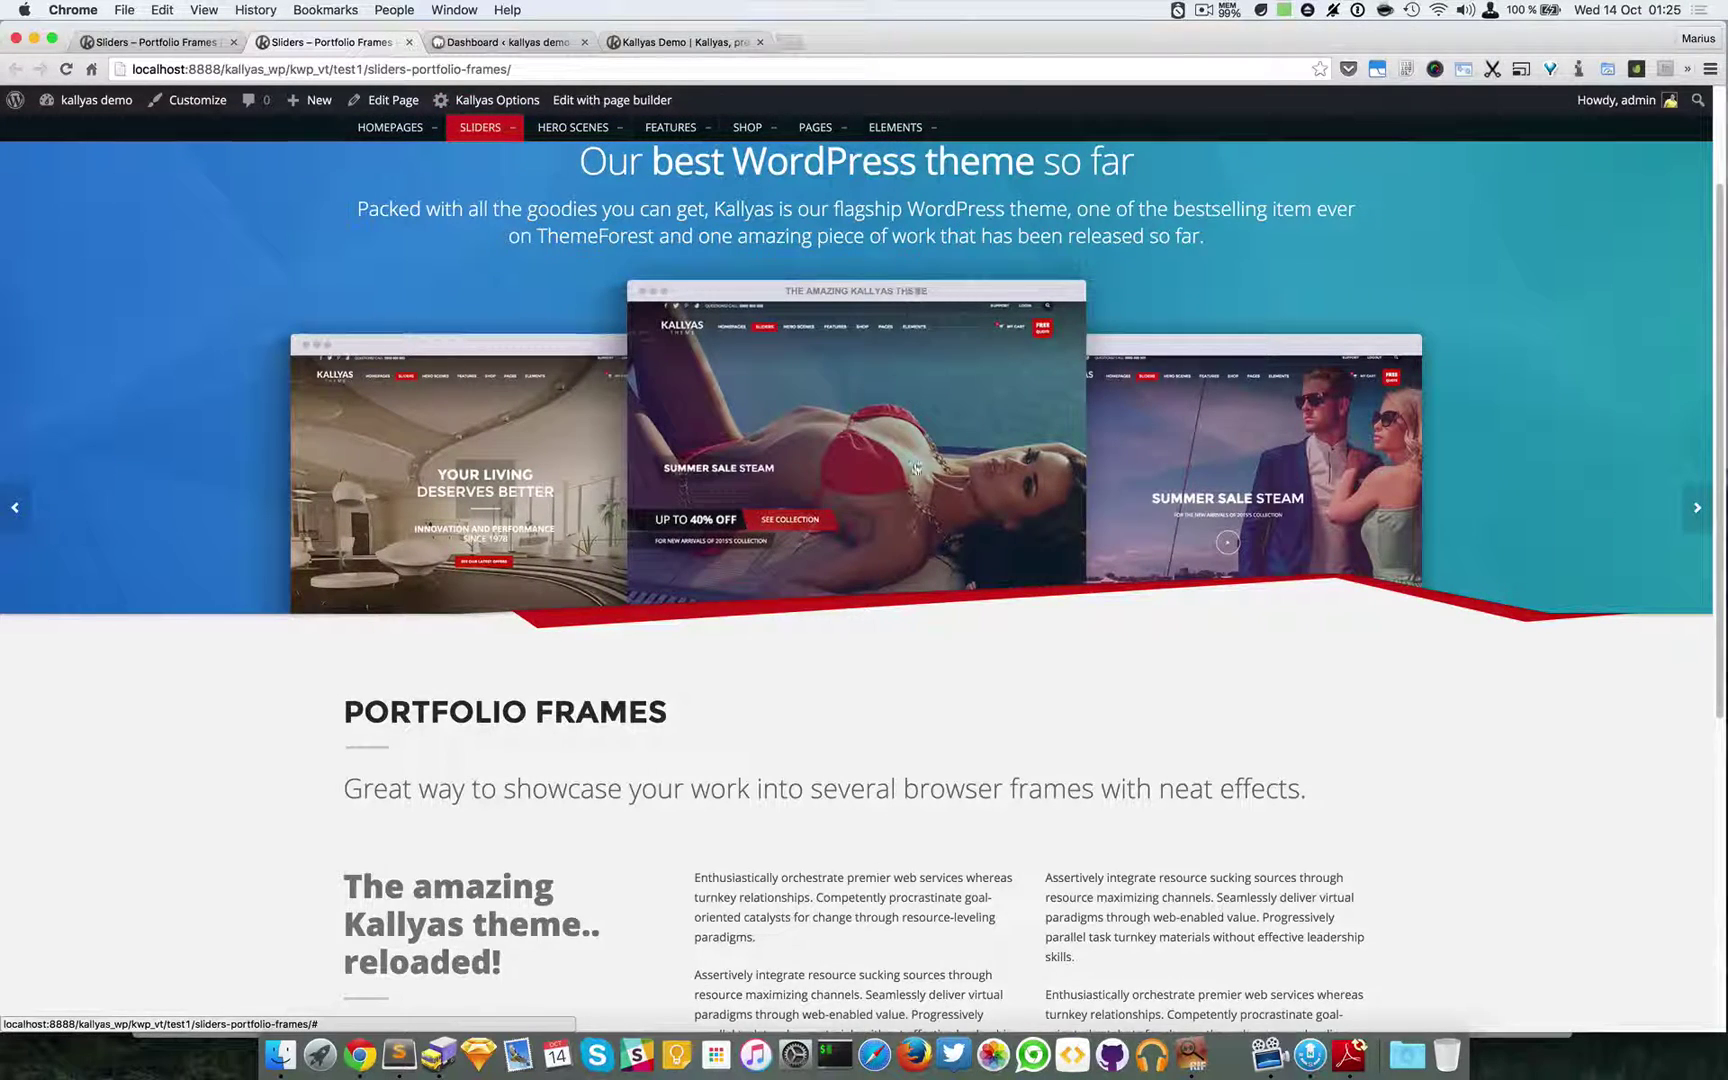
scroll(912, 490, "down", 1)
scroll(910, 608, "up", 3)
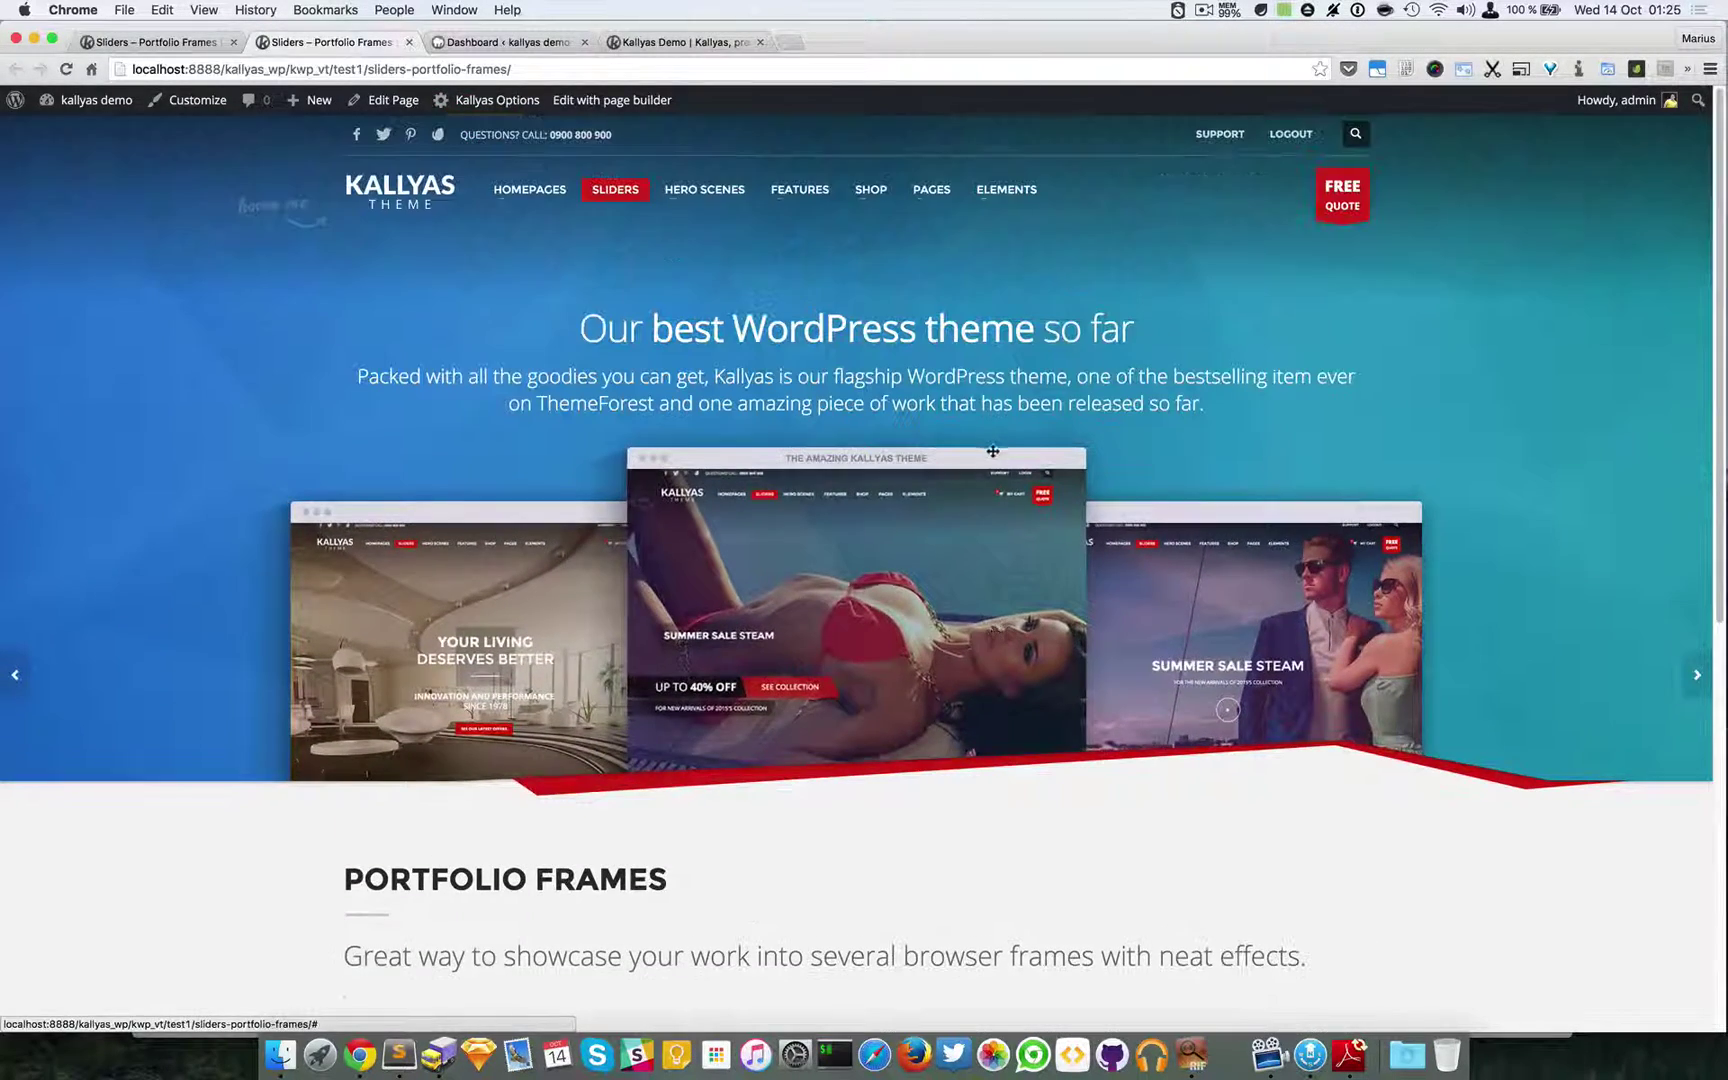
scroll(280, 150, "down", 5)
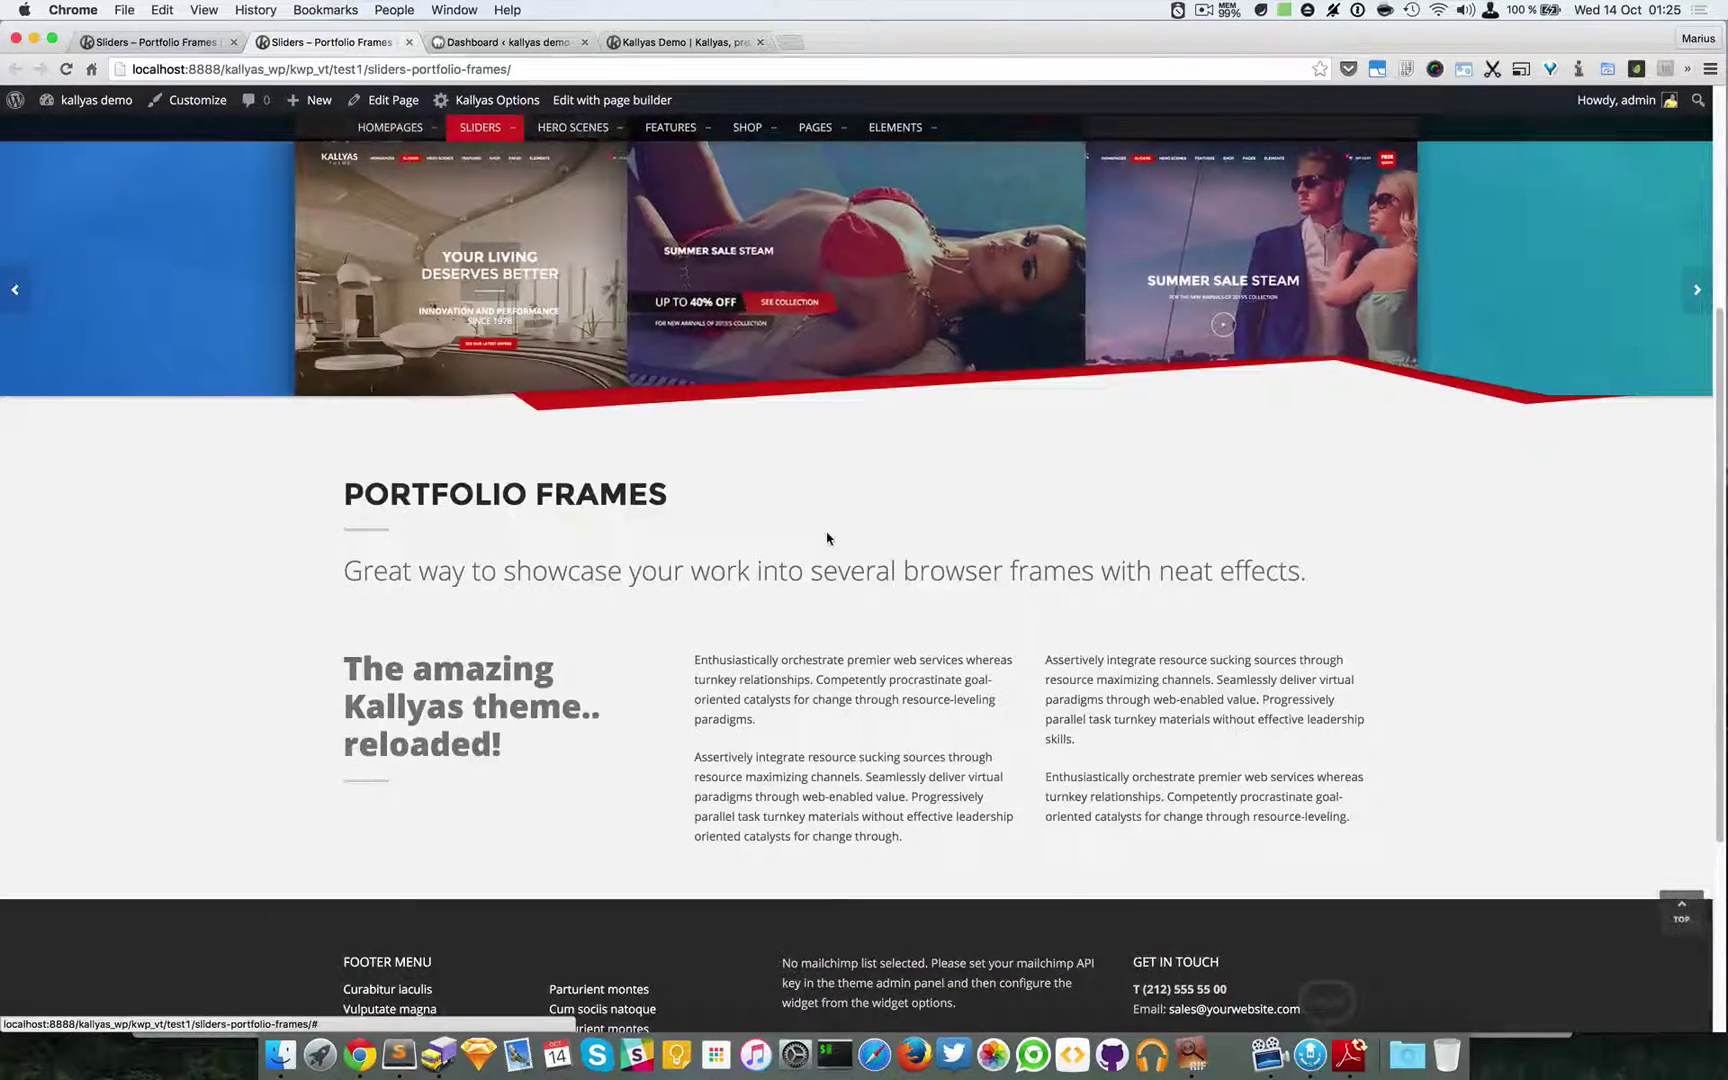
scroll(280, 150, "up", 5)
Reopen the Portfolio Slider options in the builder and switch Parallax scrolling effect to Yes.
left_click(155, 42)
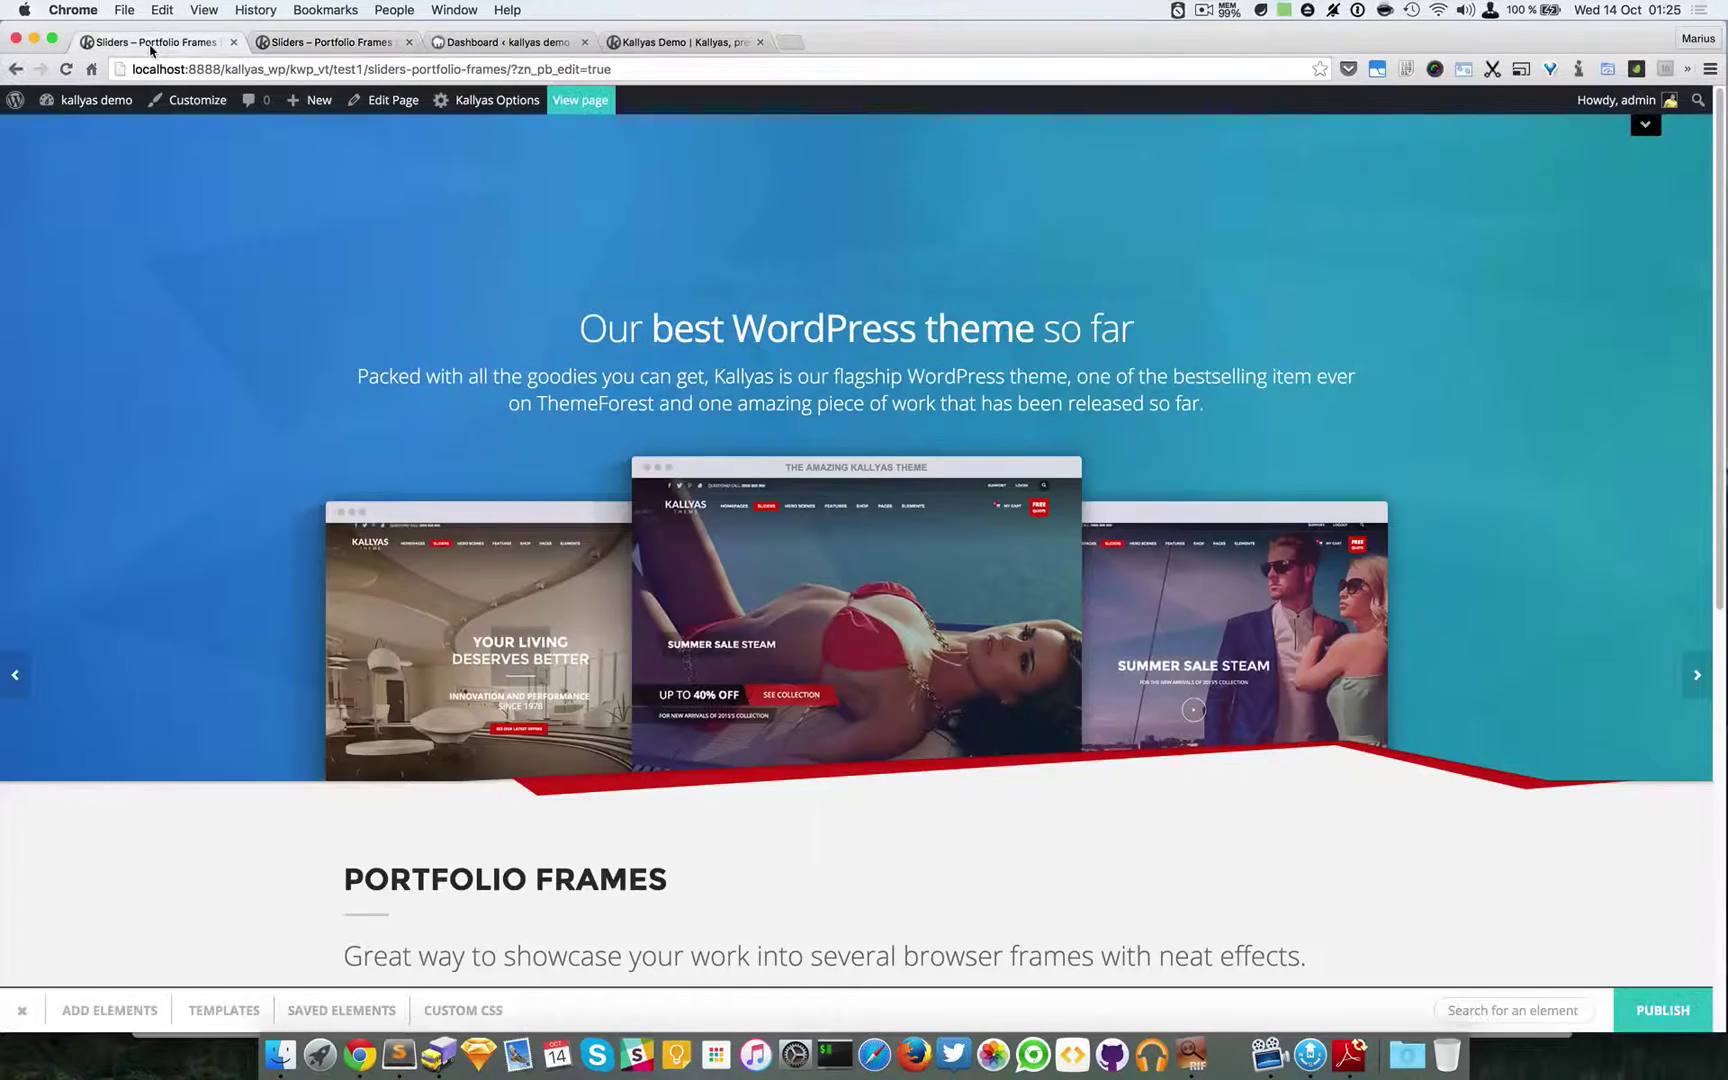
left_click(909, 127)
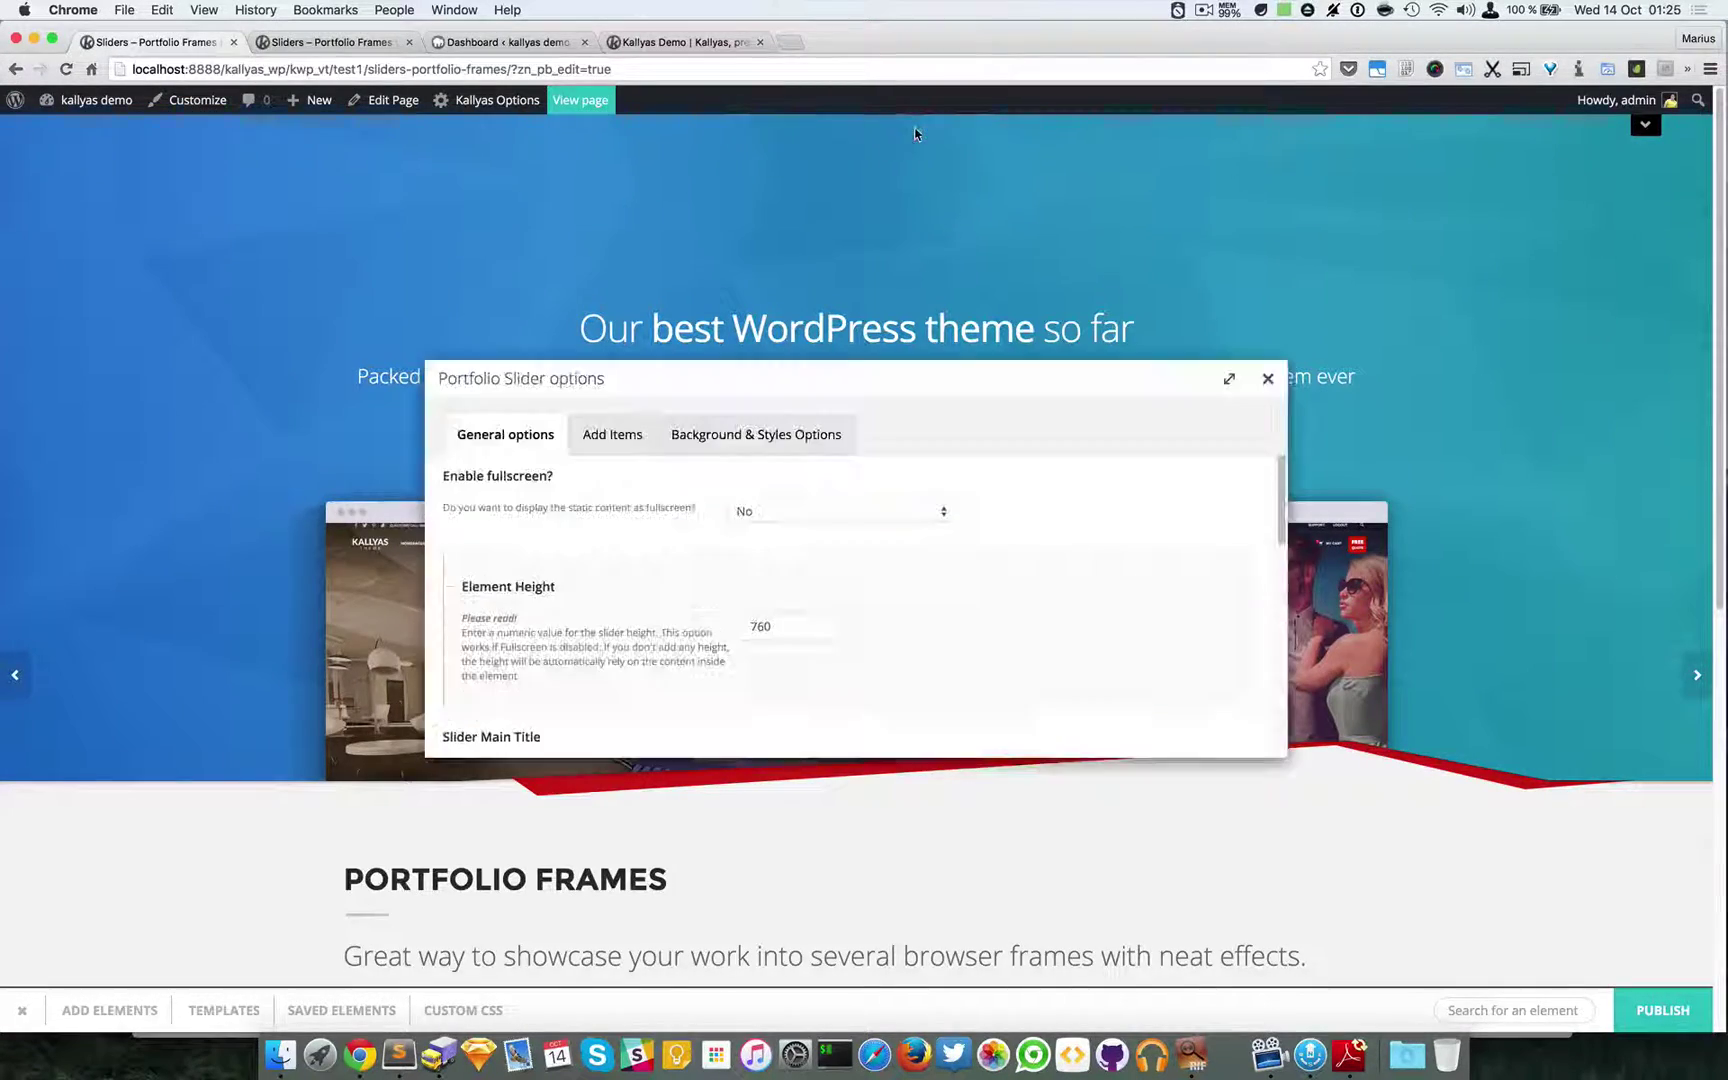
left_click_drag(967, 389, 1110, 344)
scroll(1092, 517, "down", 8)
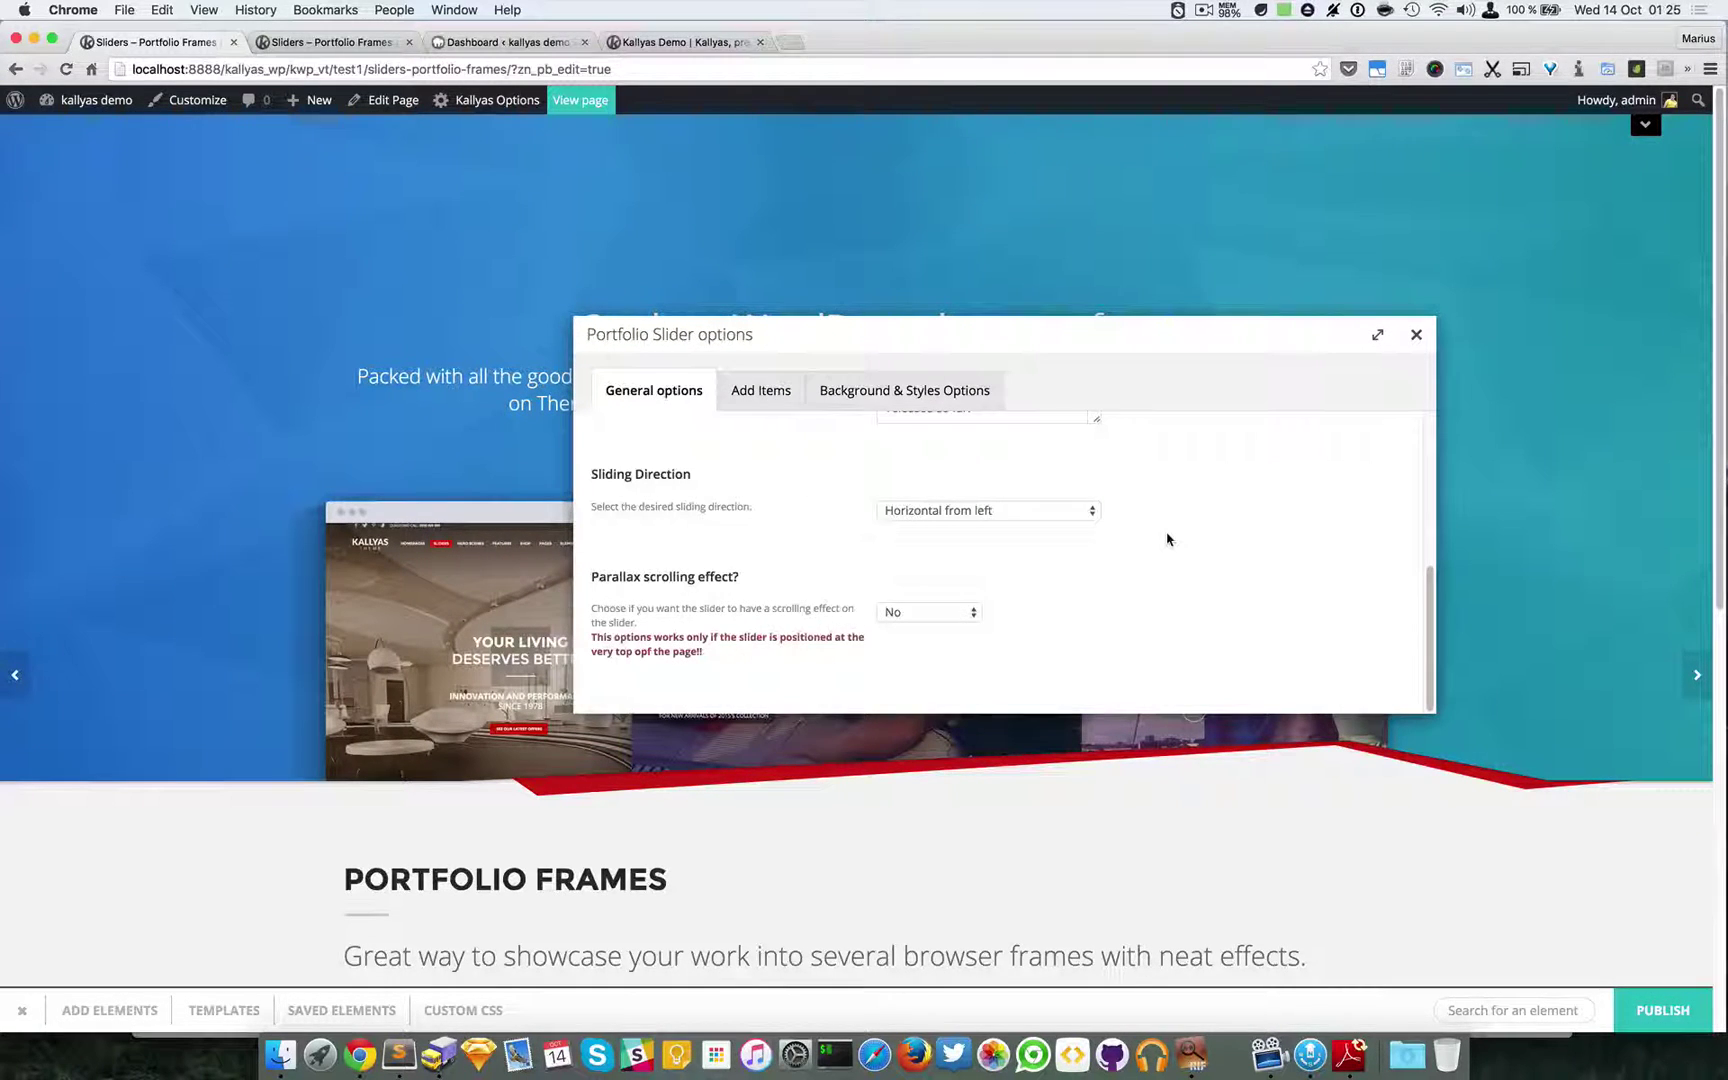
left_click(900, 612)
left_click(900, 595)
scroll(1084, 590, "up", 8)
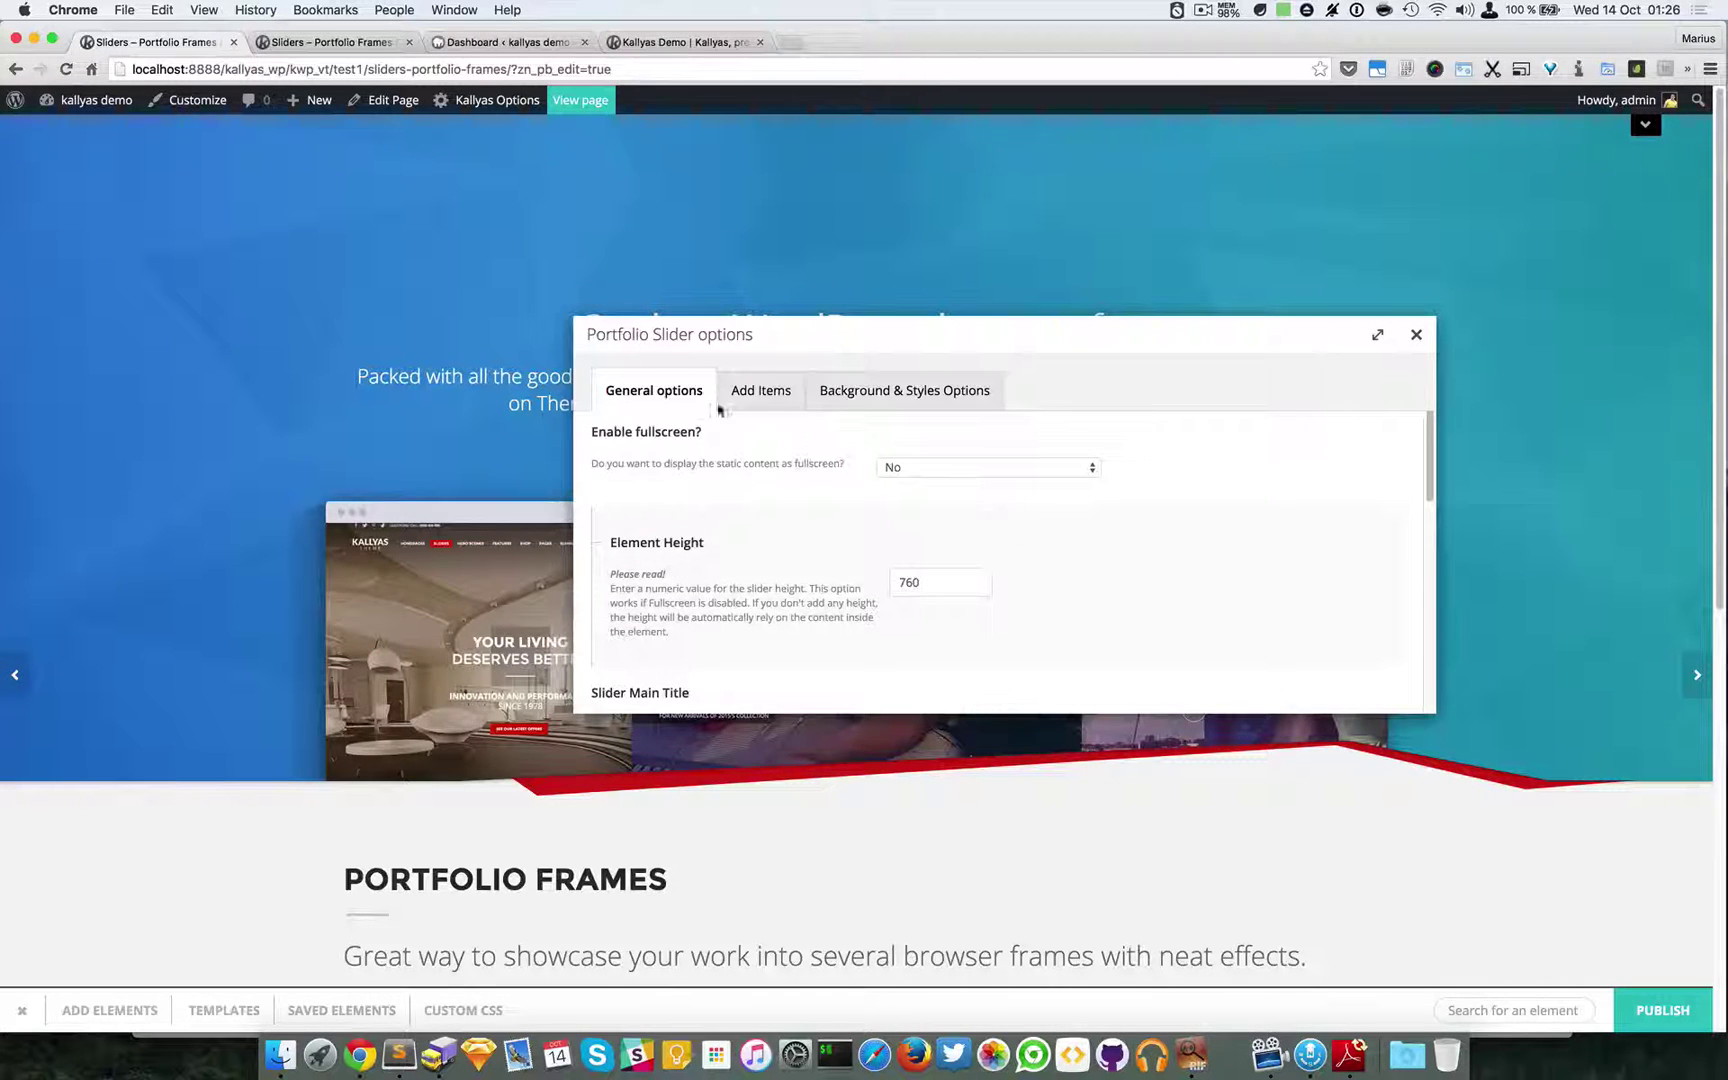
Open Background & Styles Options and confirm the background source stays Image.
left_click(858, 388)
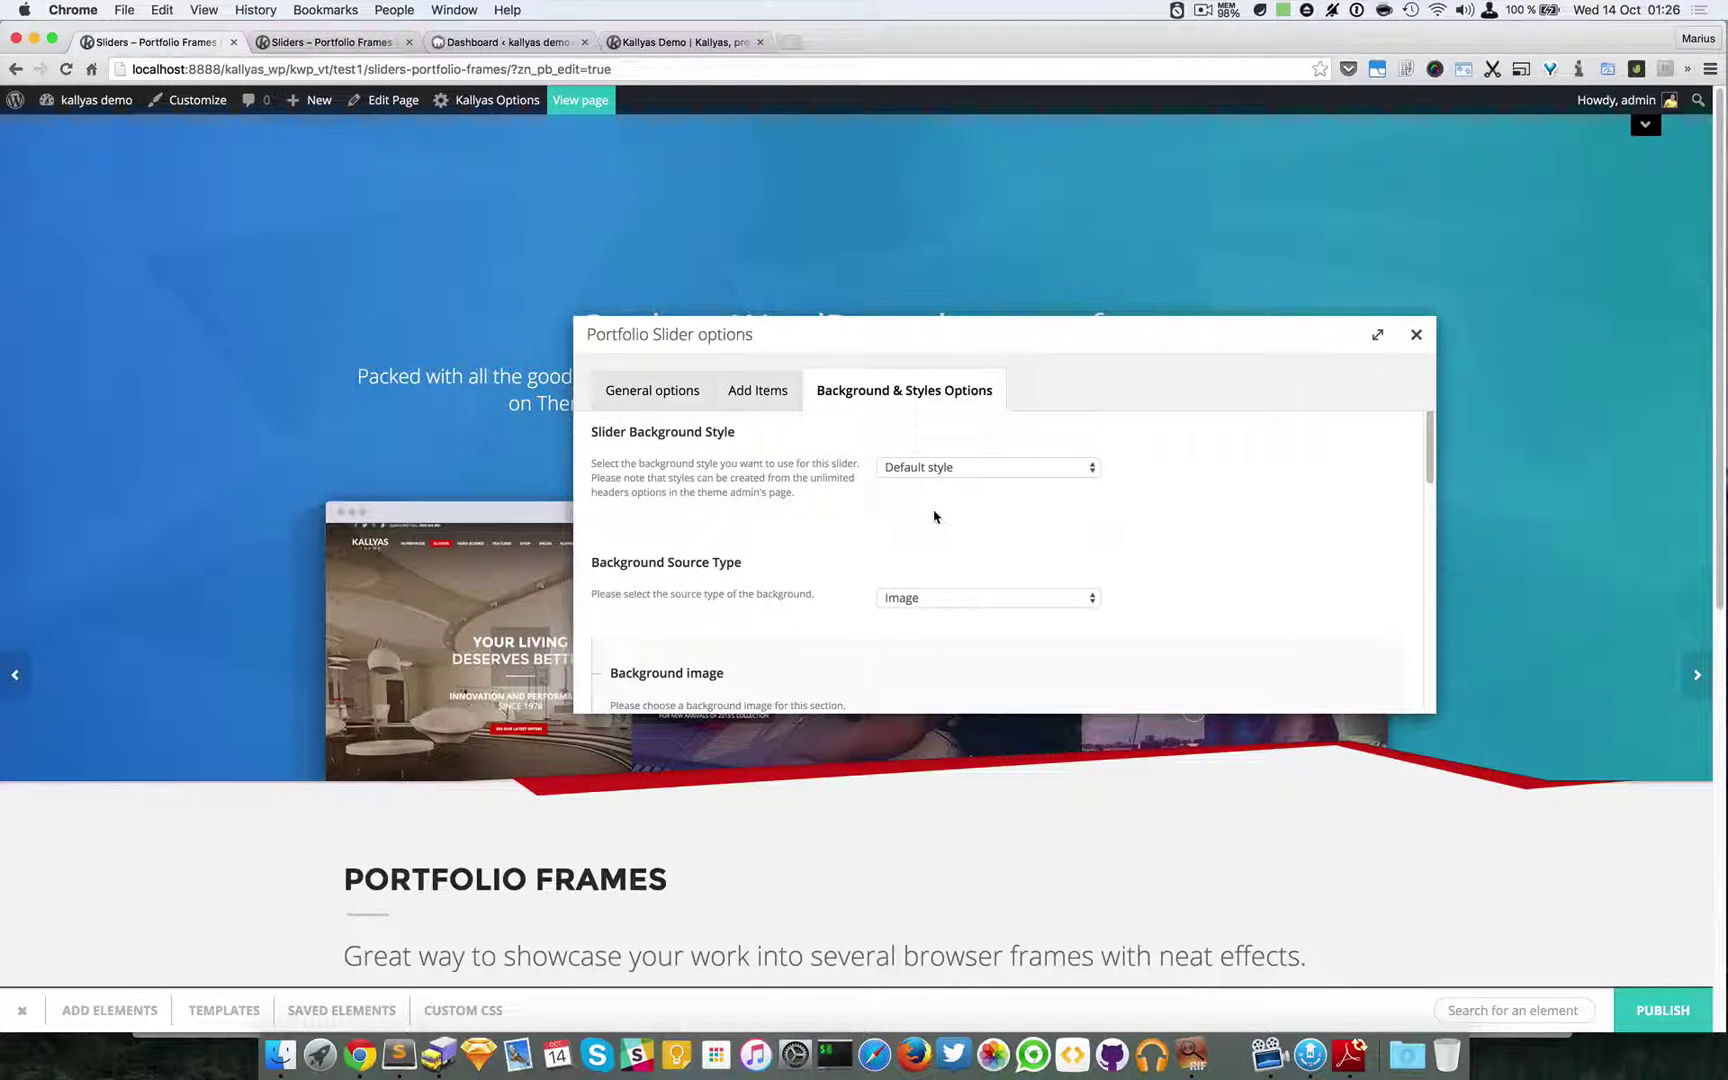
scroll(921, 545, "down", 1)
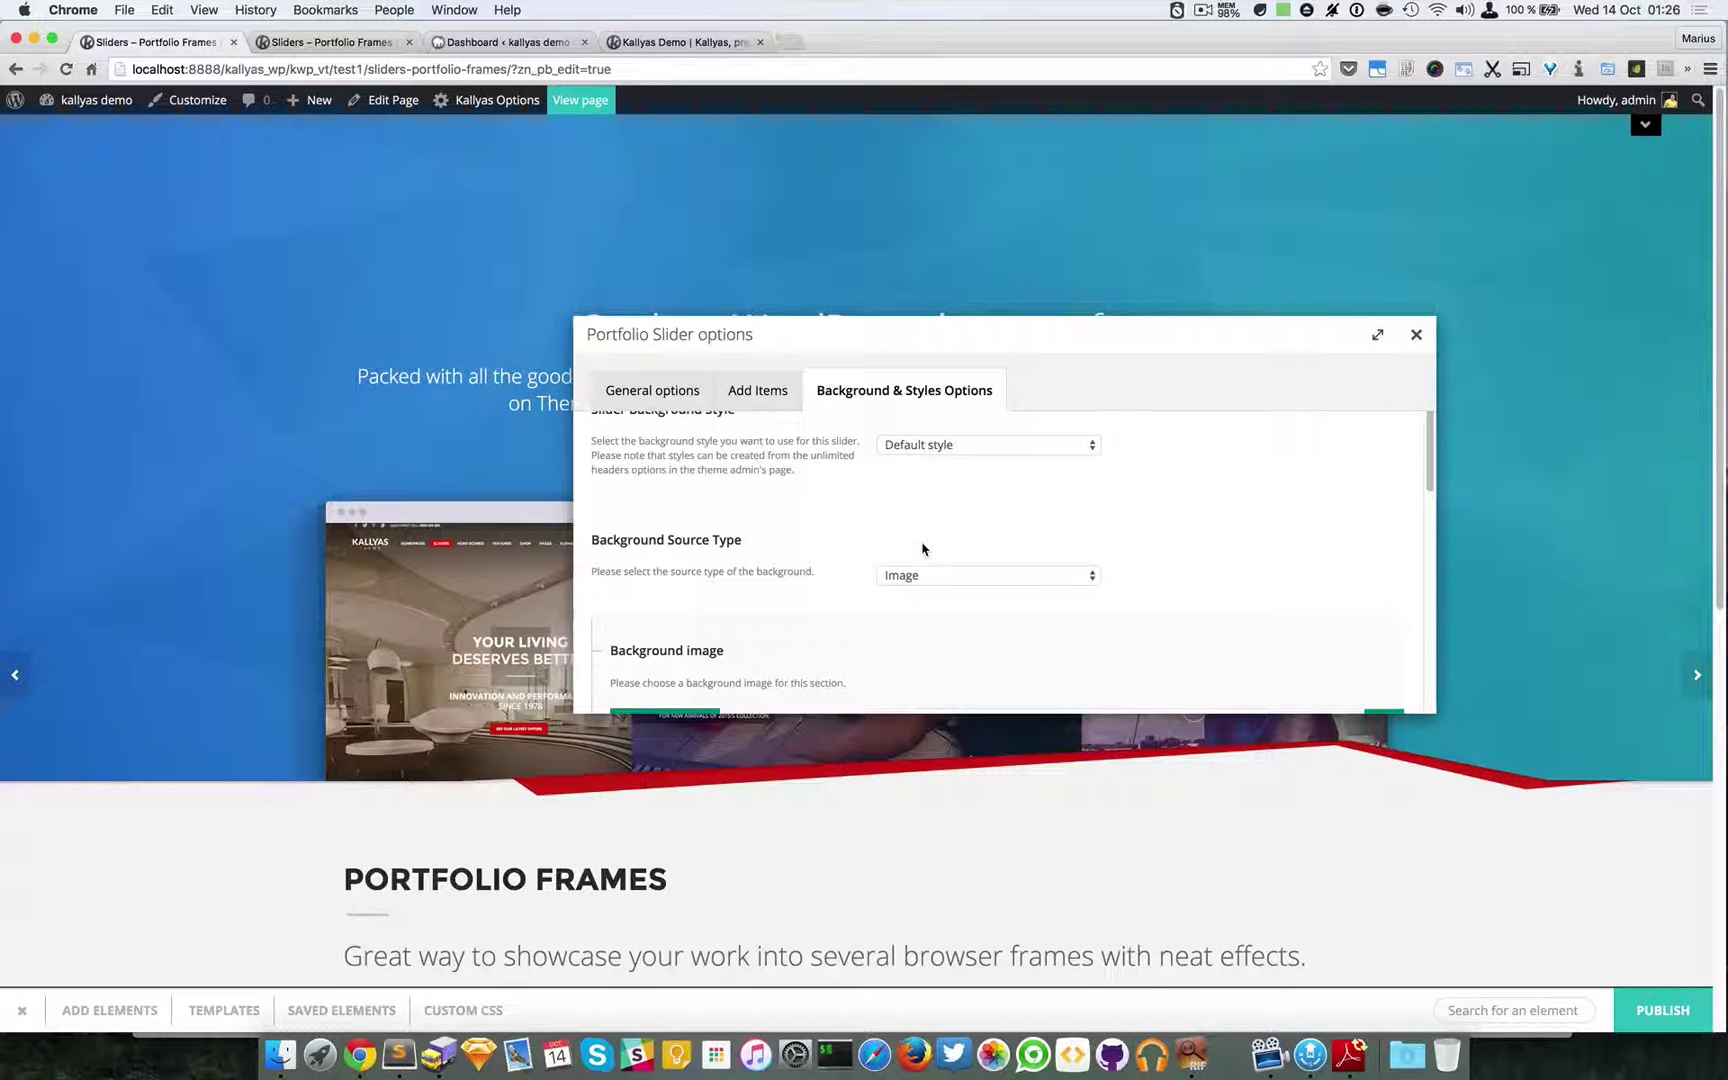
left_click(921, 575)
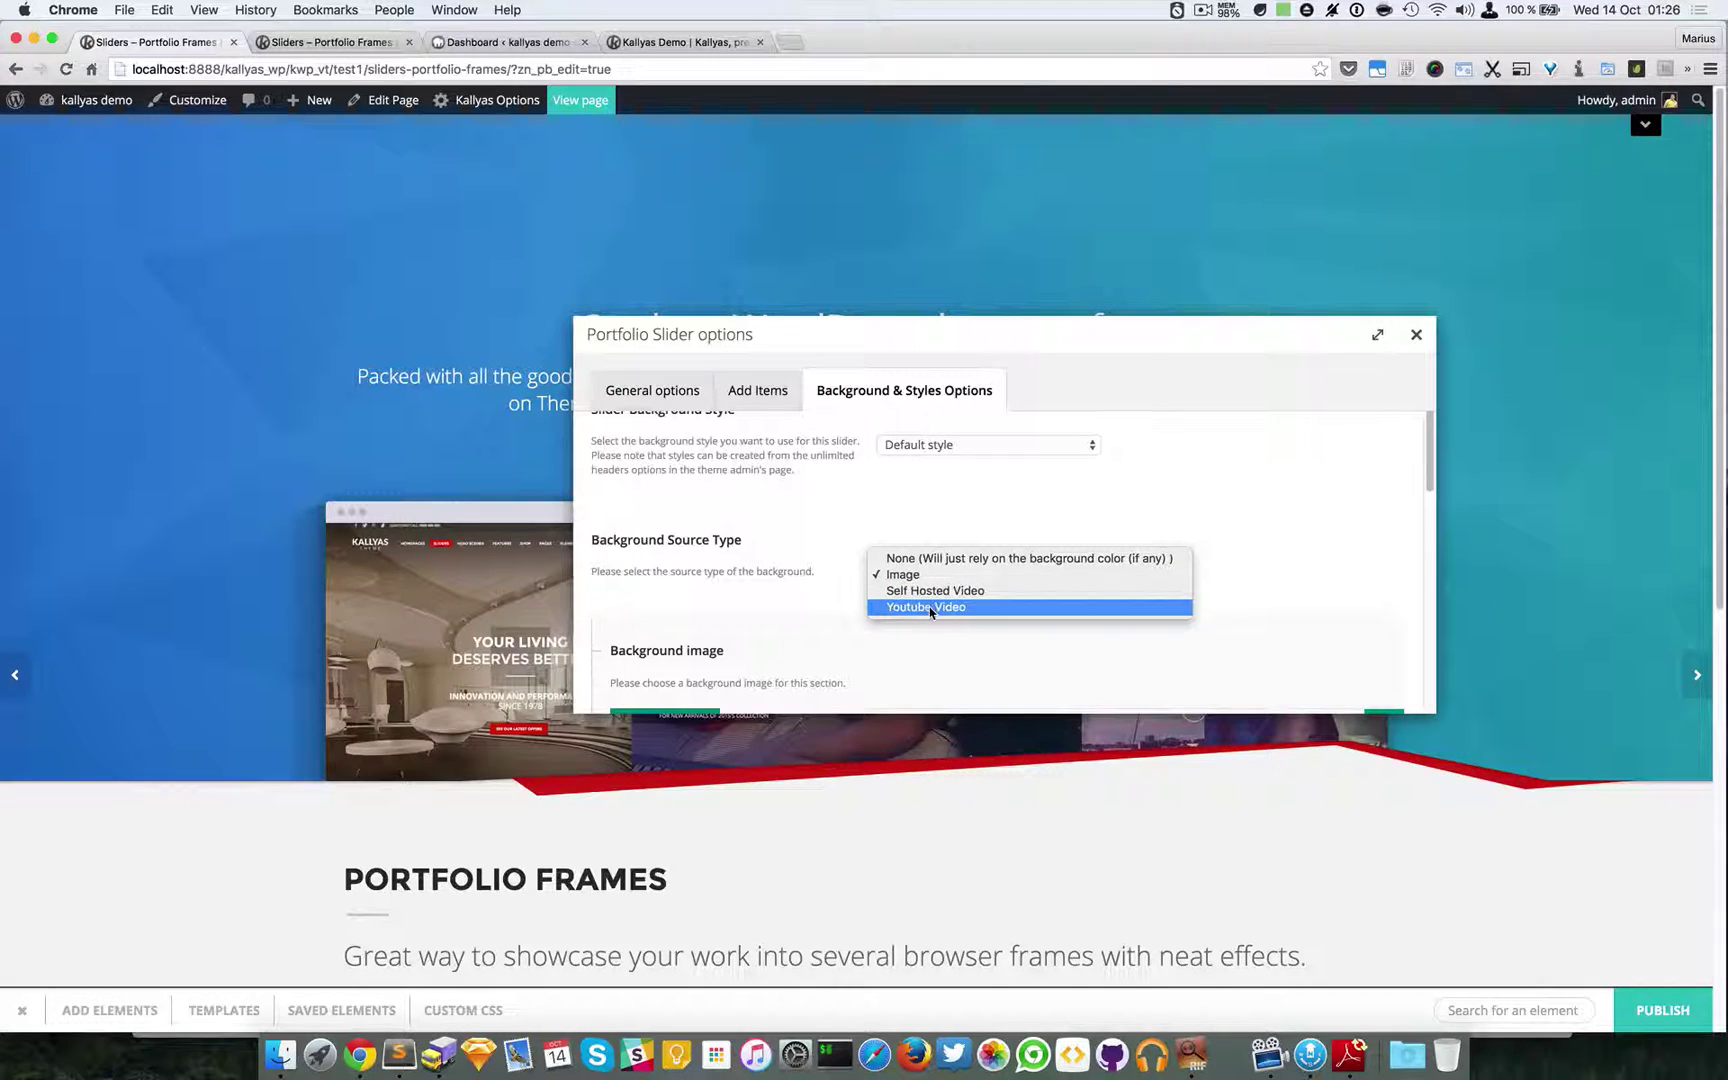
left_click(1012, 519)
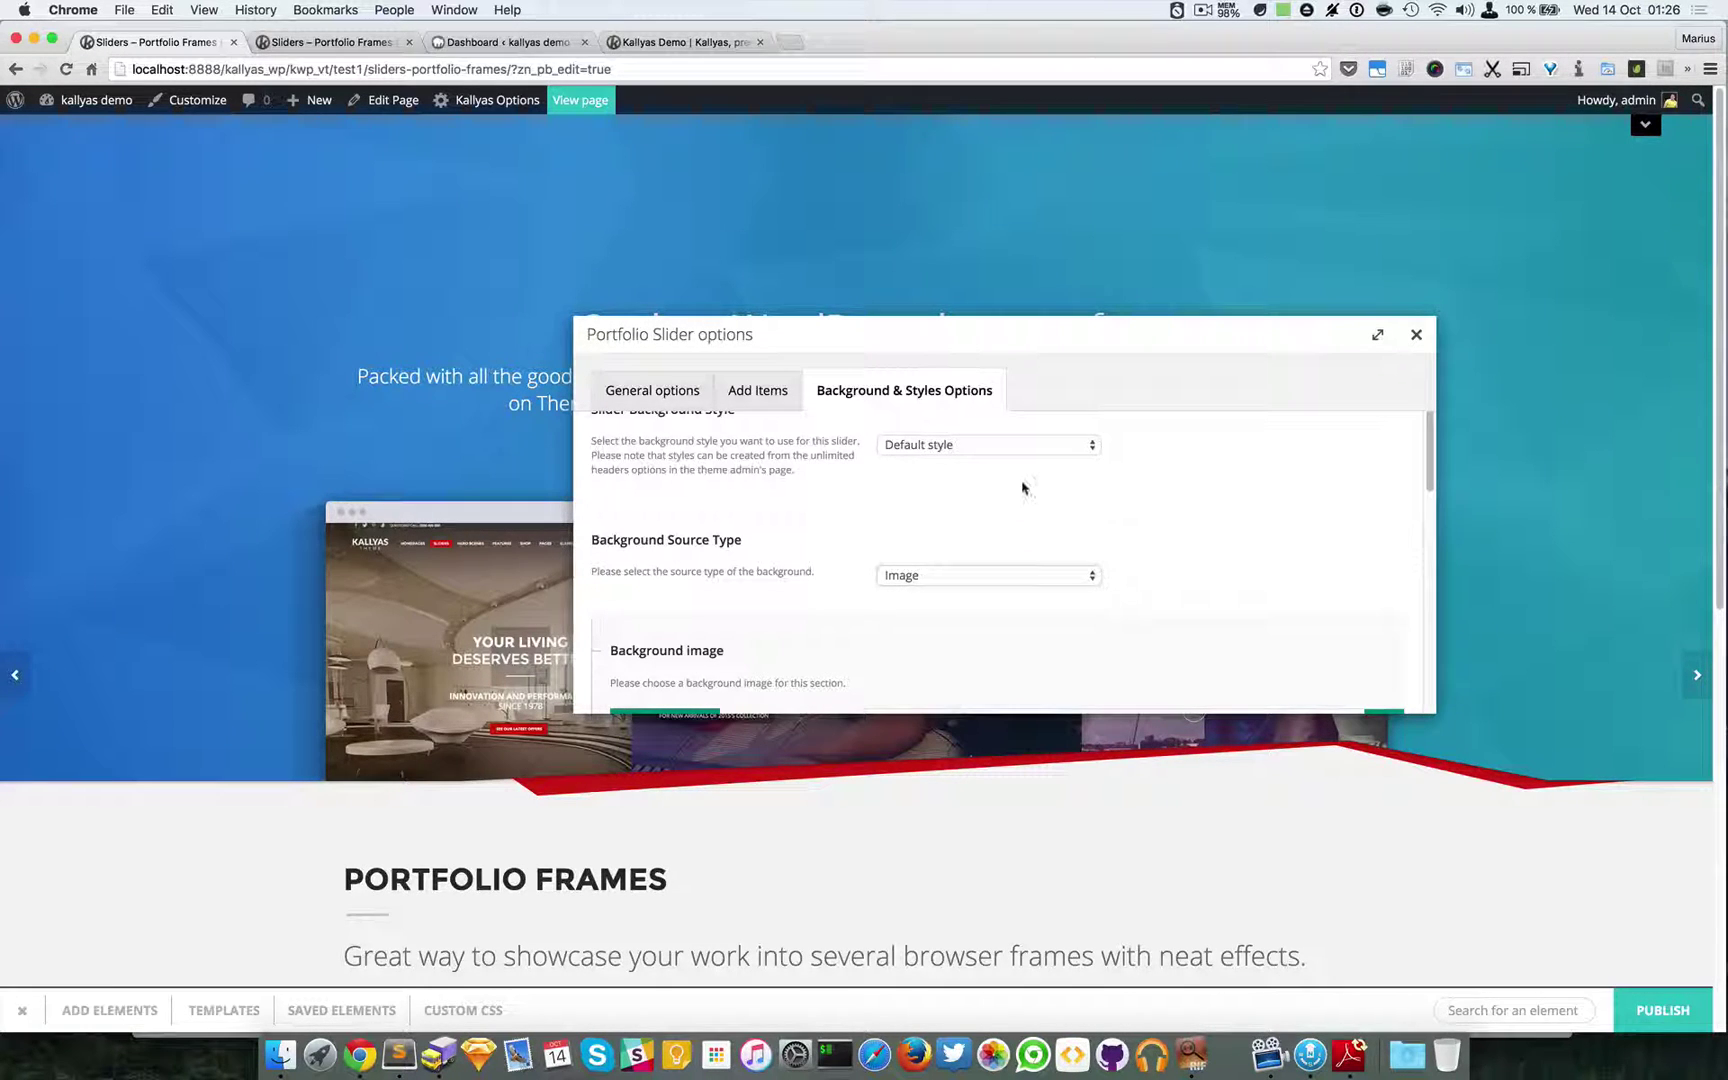
Review the background settings: blue background image, cover size and Vector Mask 5.
scroll(1022, 559, "down", 5)
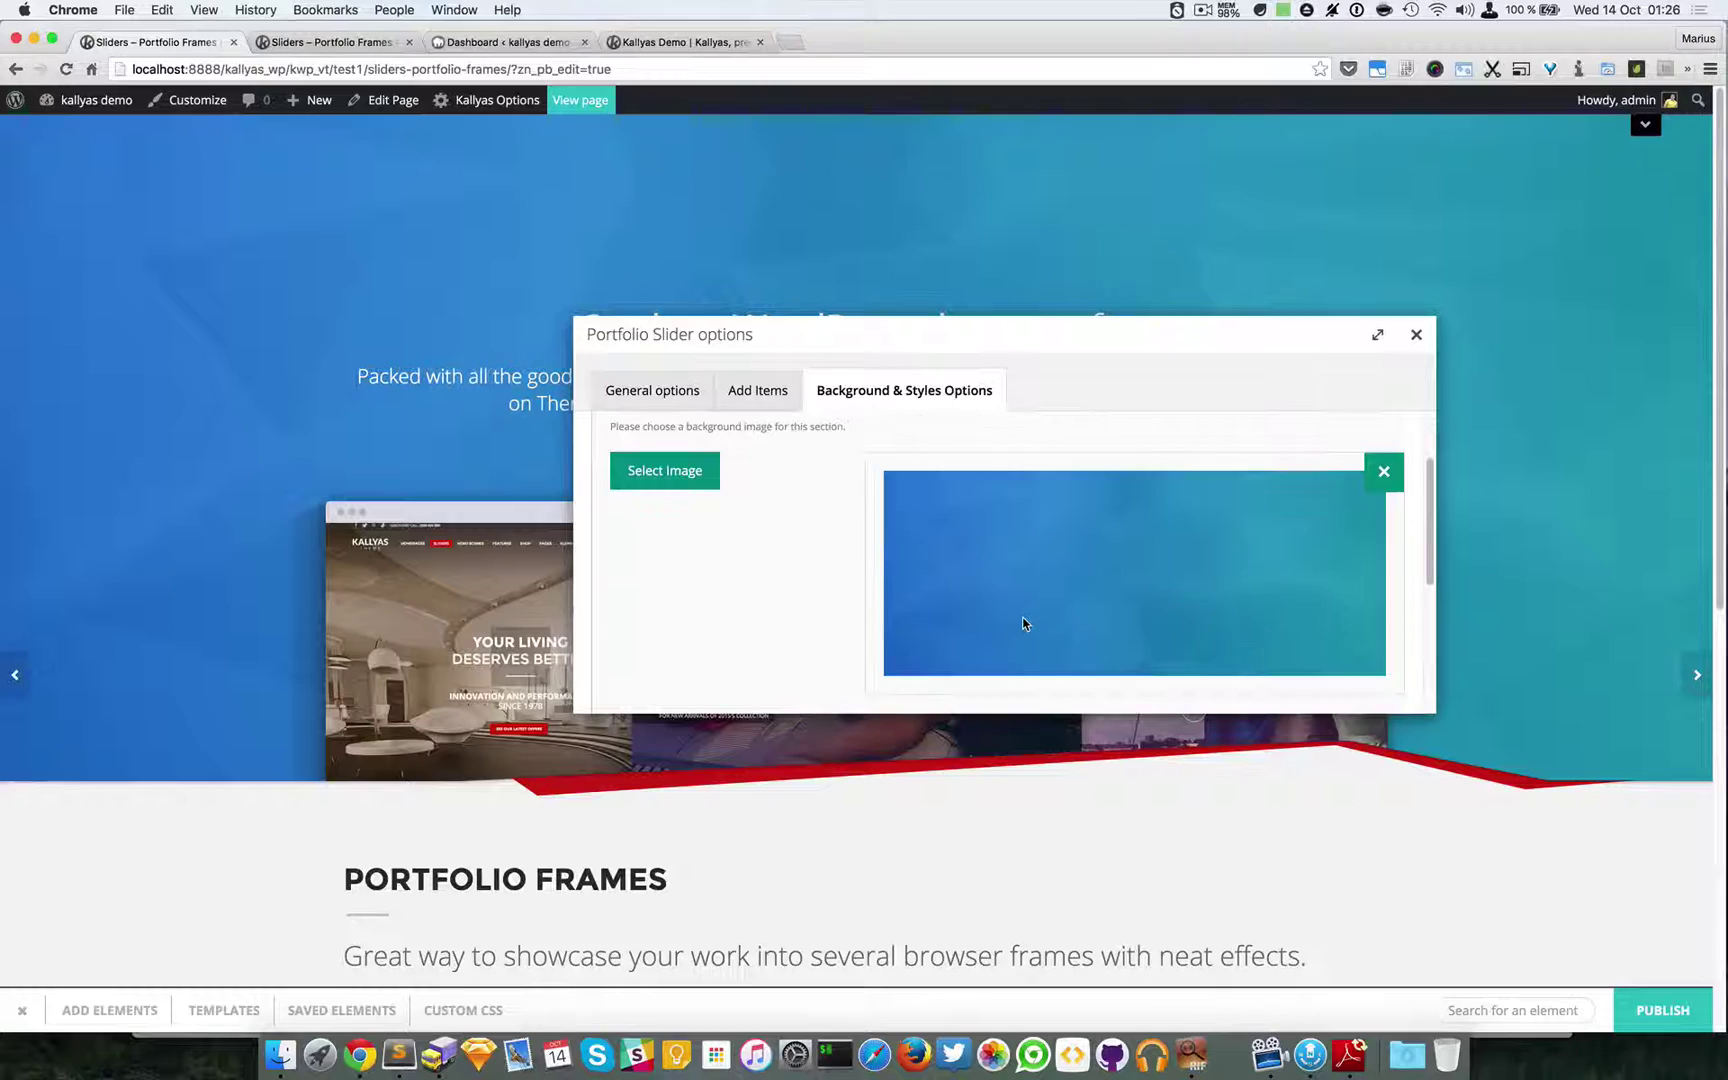
scroll(1022, 623, "down", 1)
scroll(1022, 623, "up", 6)
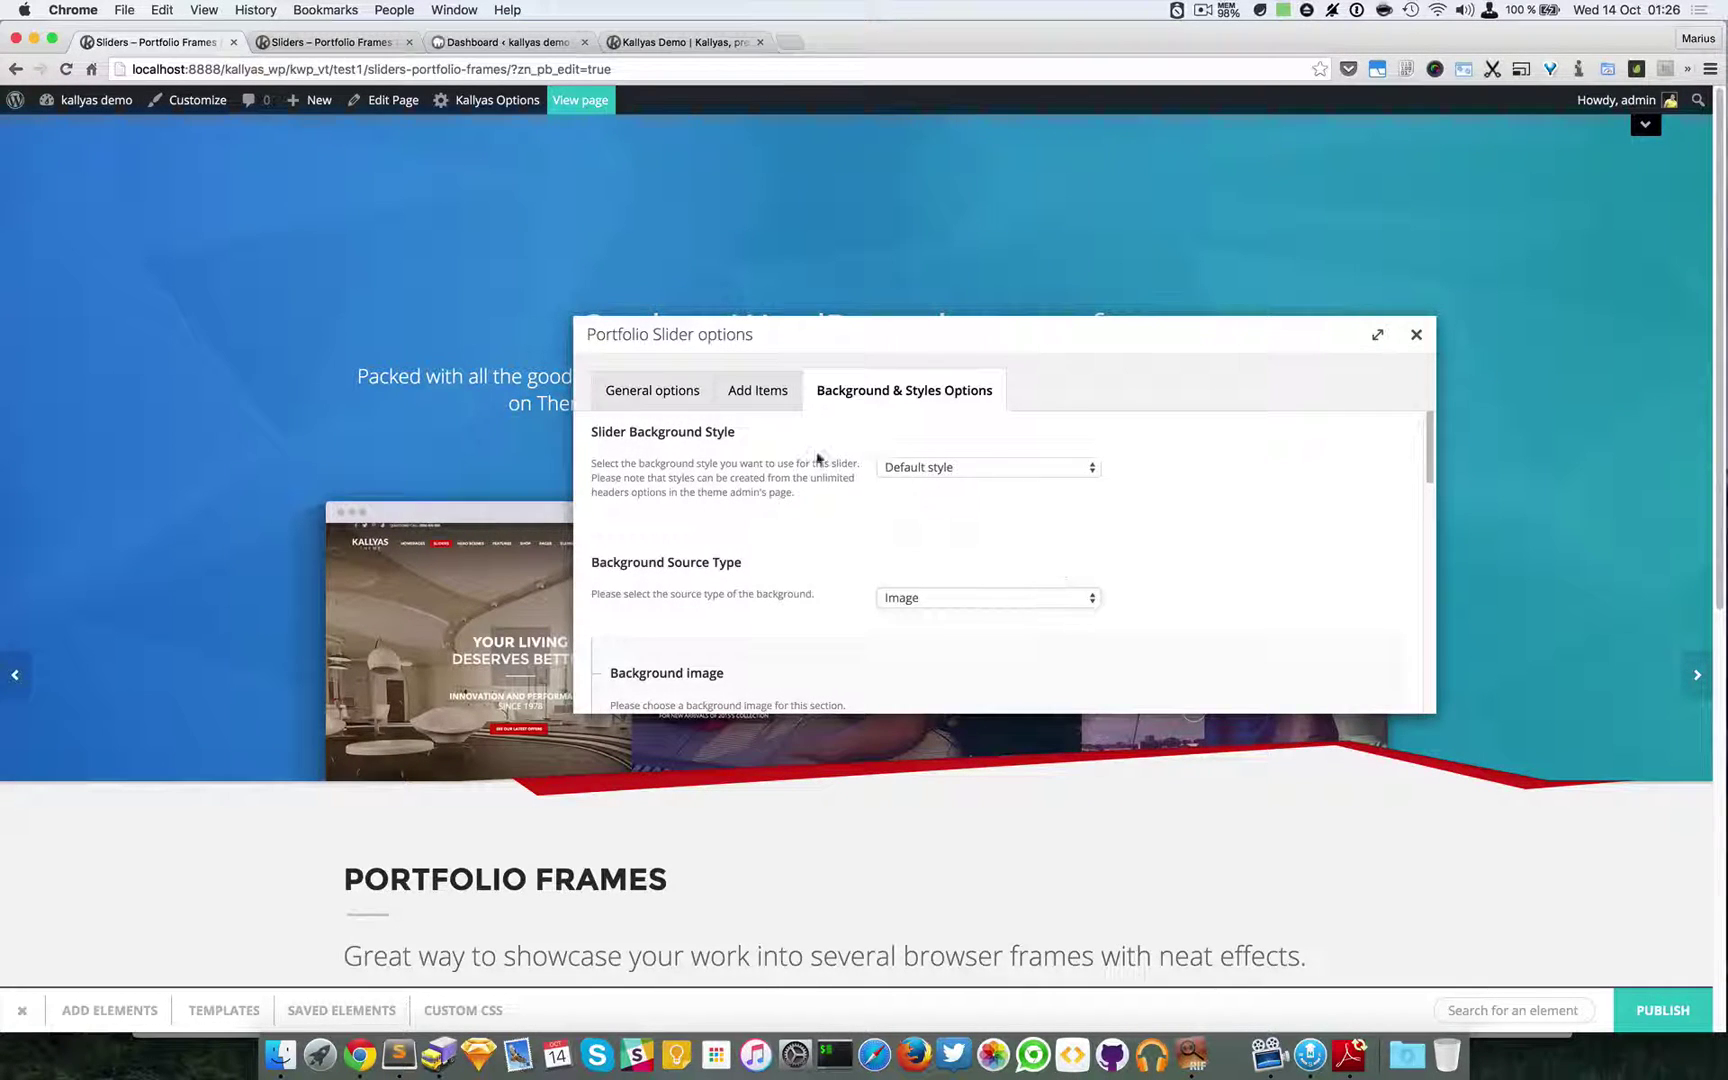
scroll(928, 588, "down", 1)
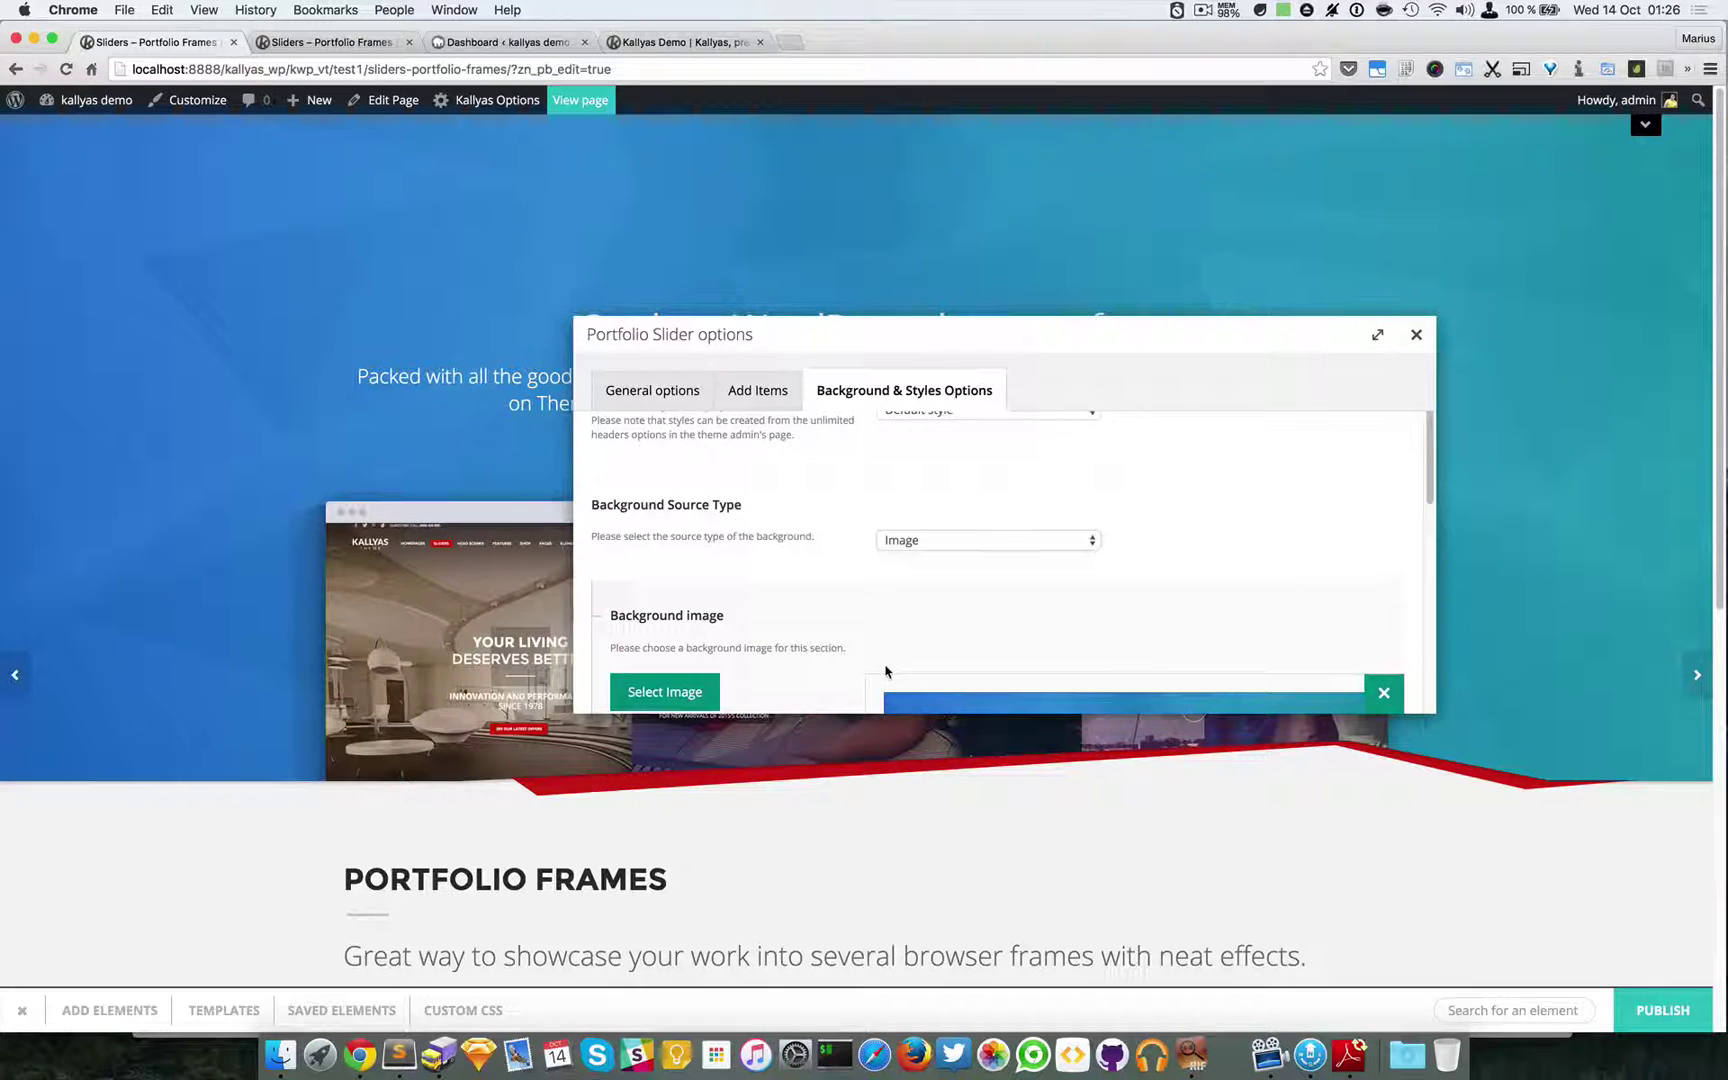
scroll(897, 609, "down", 1)
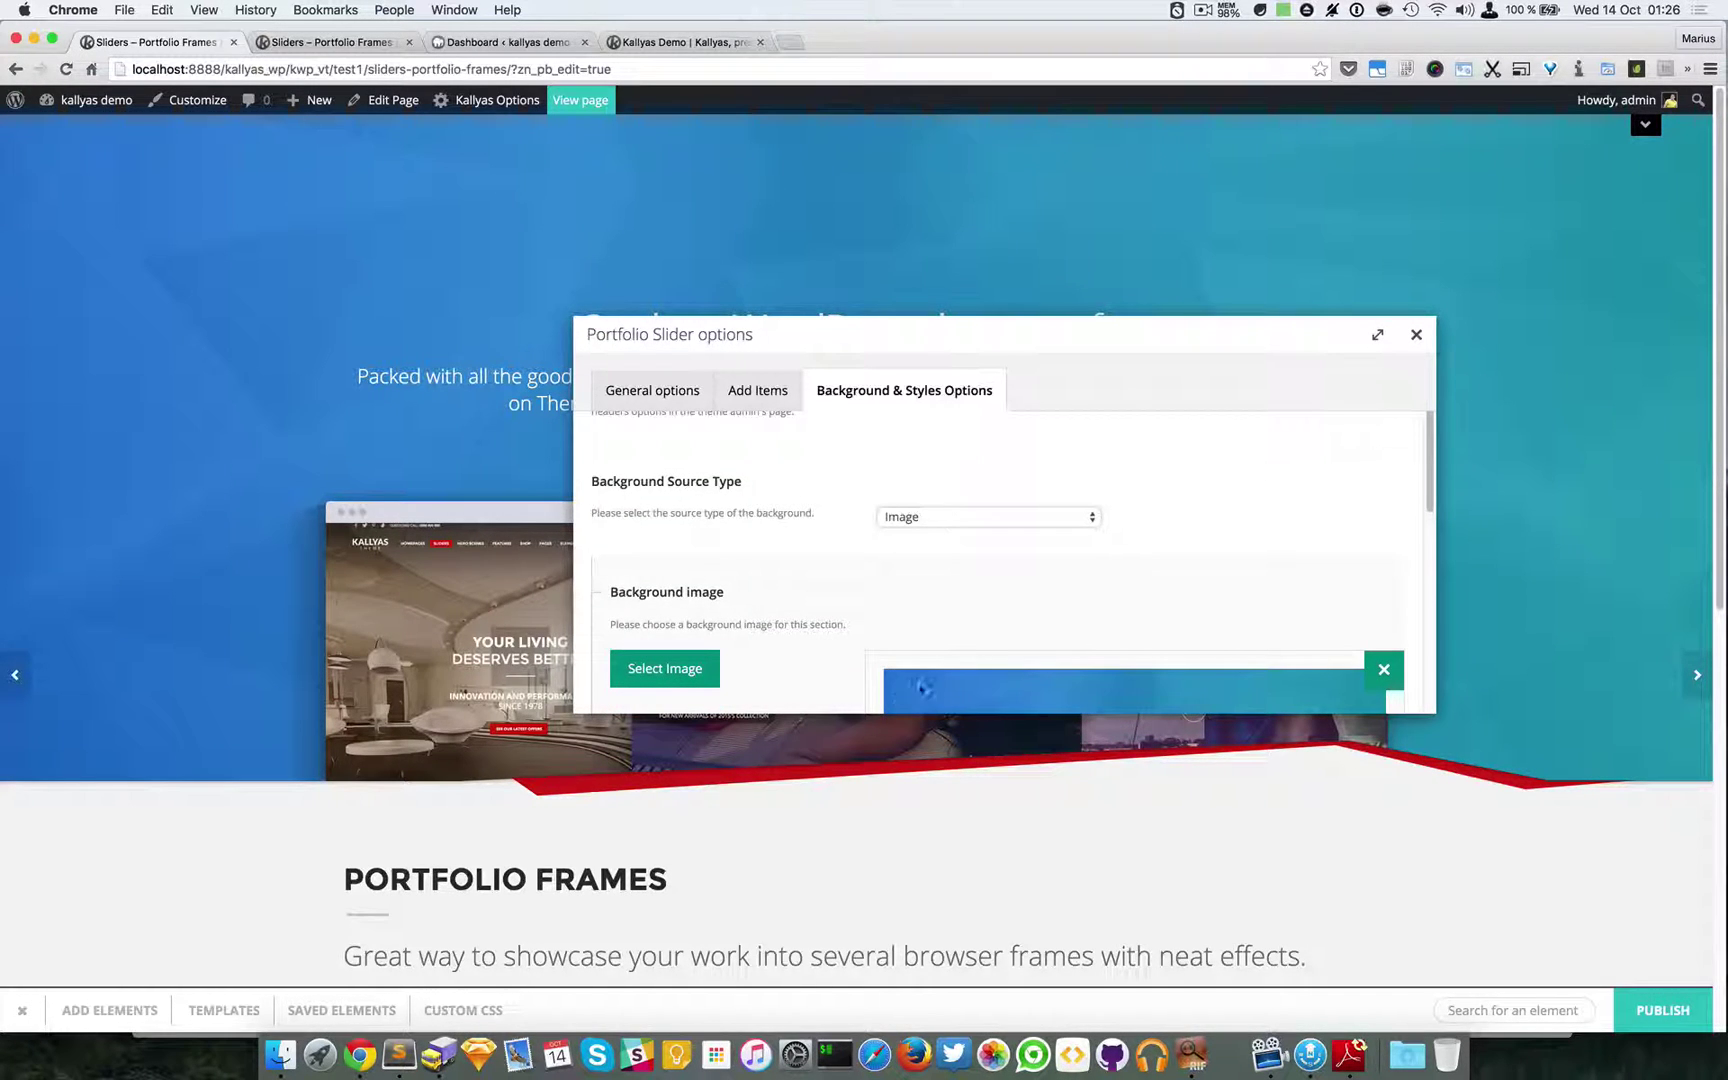
scroll(1035, 598, "down", 4)
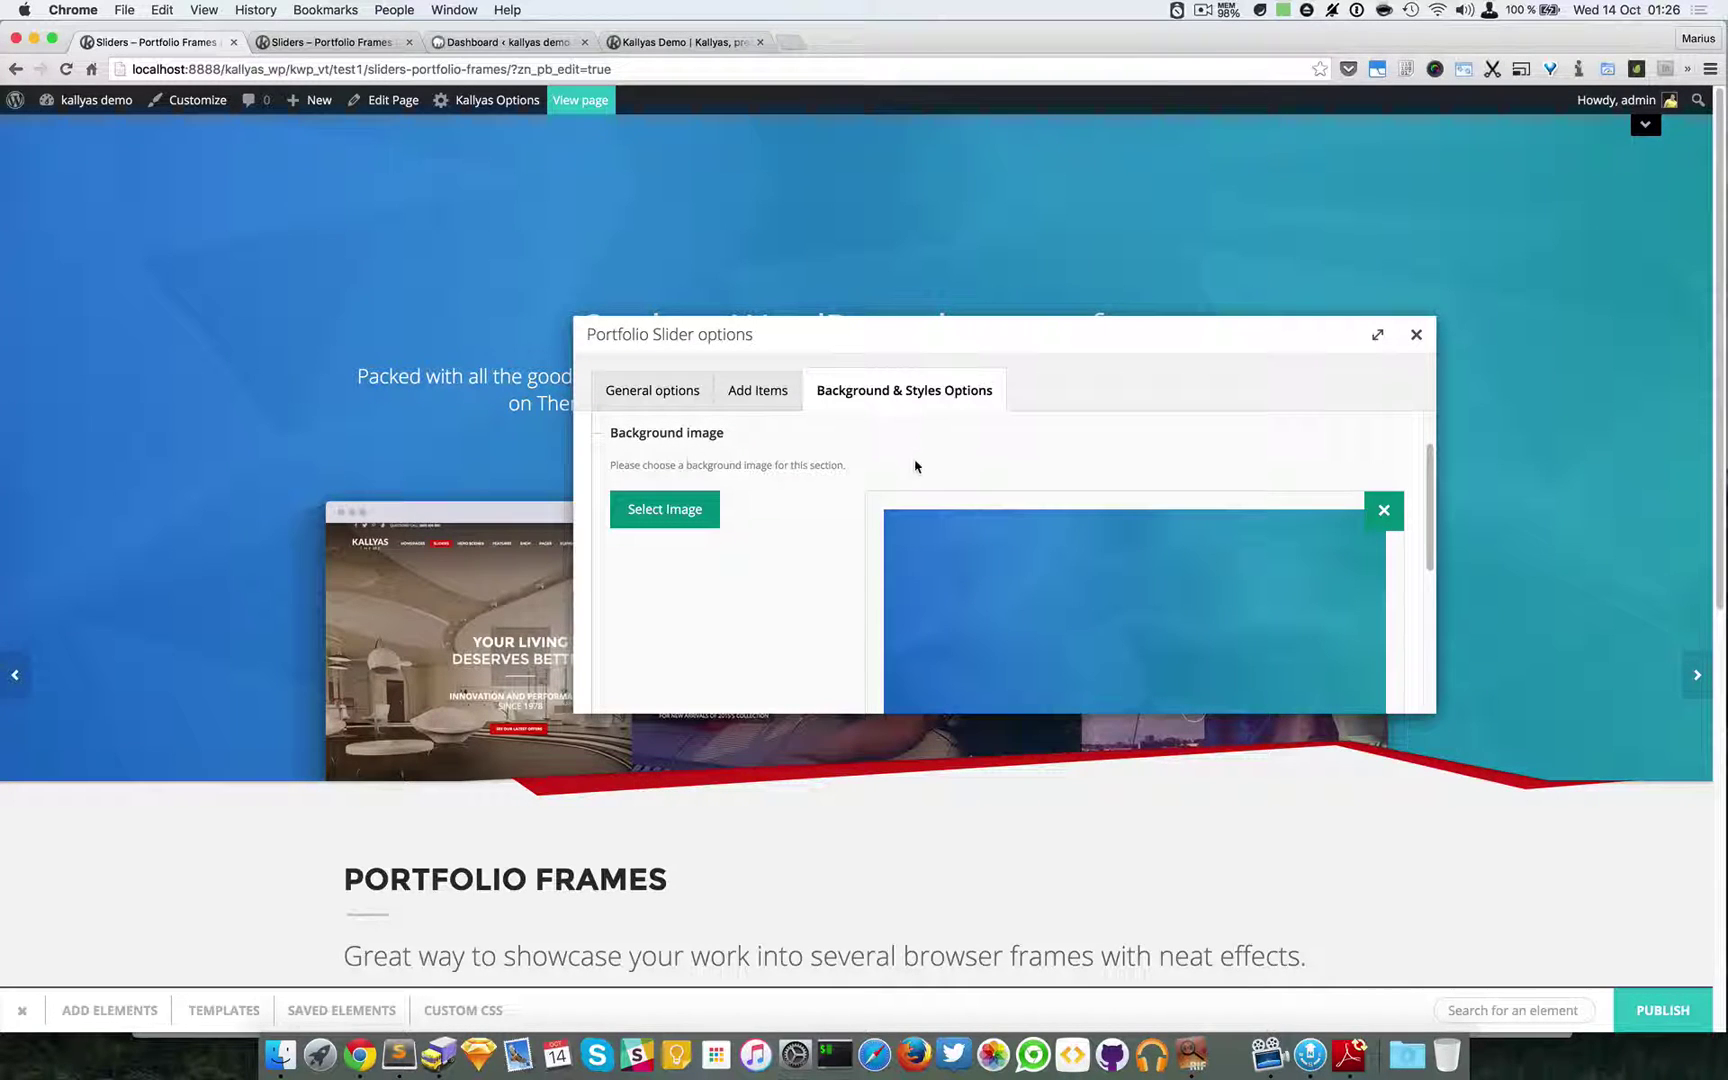
scroll(913, 489, "up", 4)
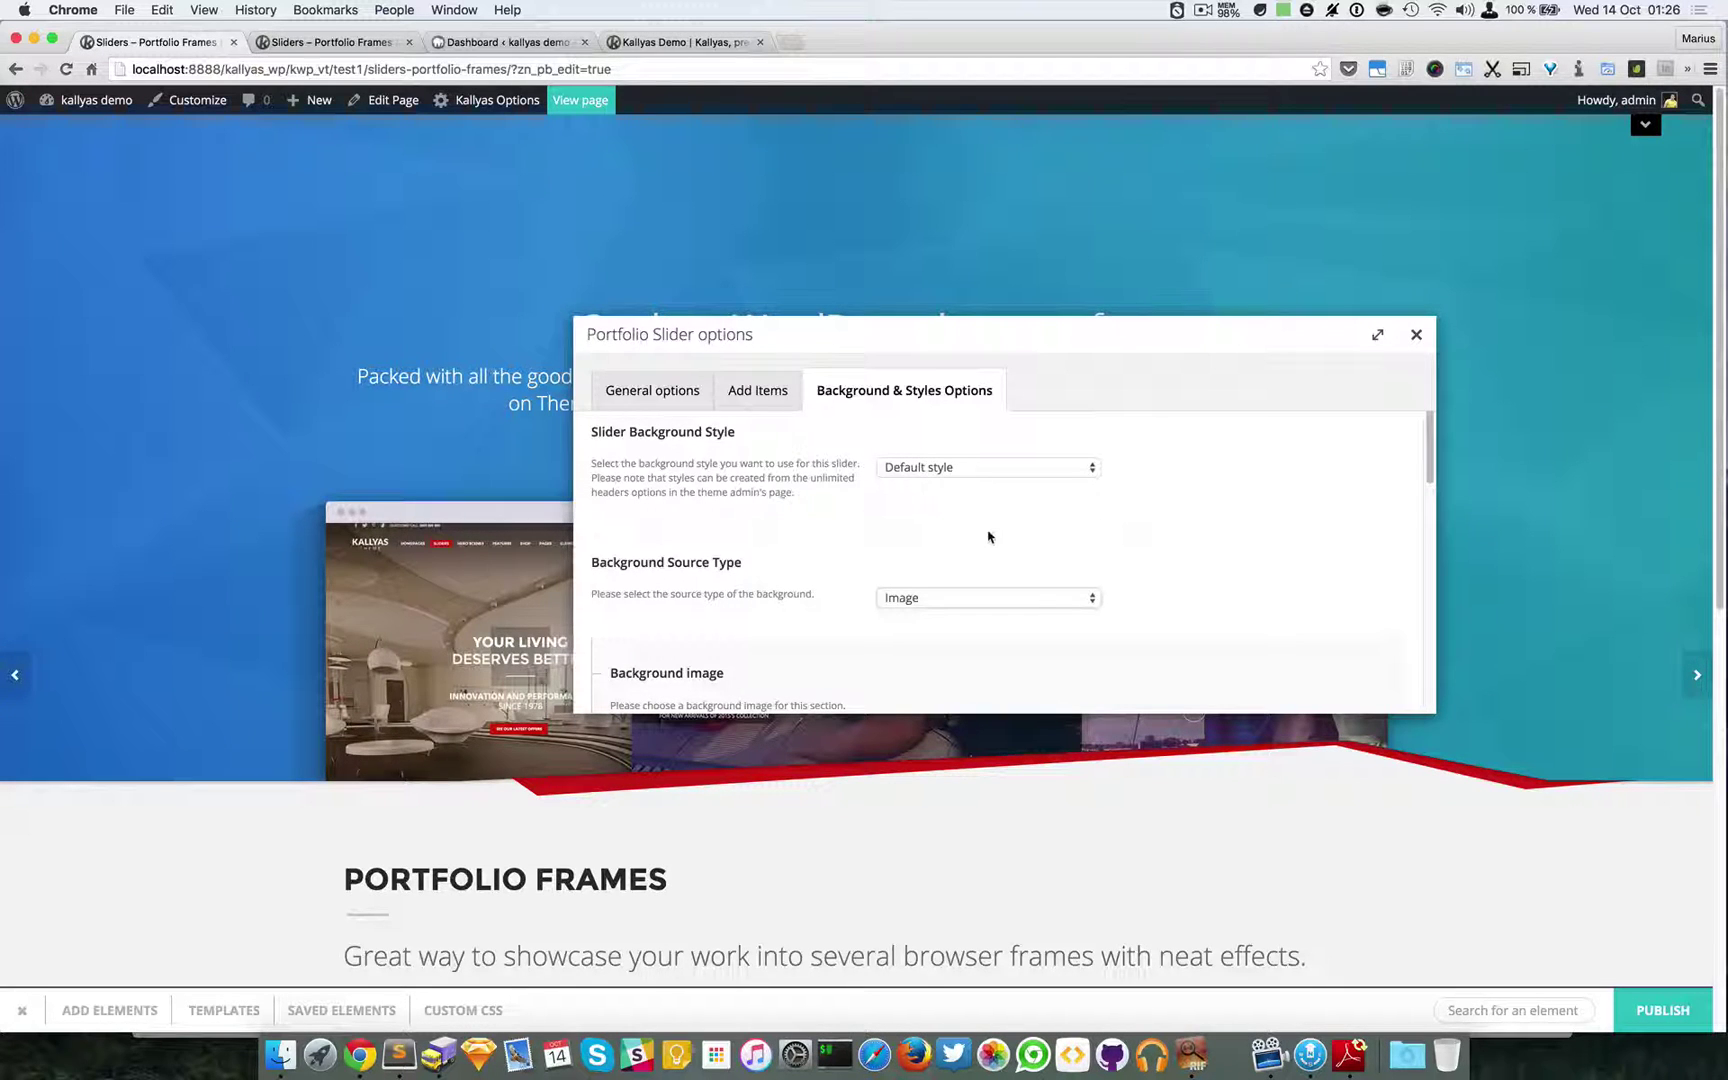
scroll(1166, 539, "down", 10)
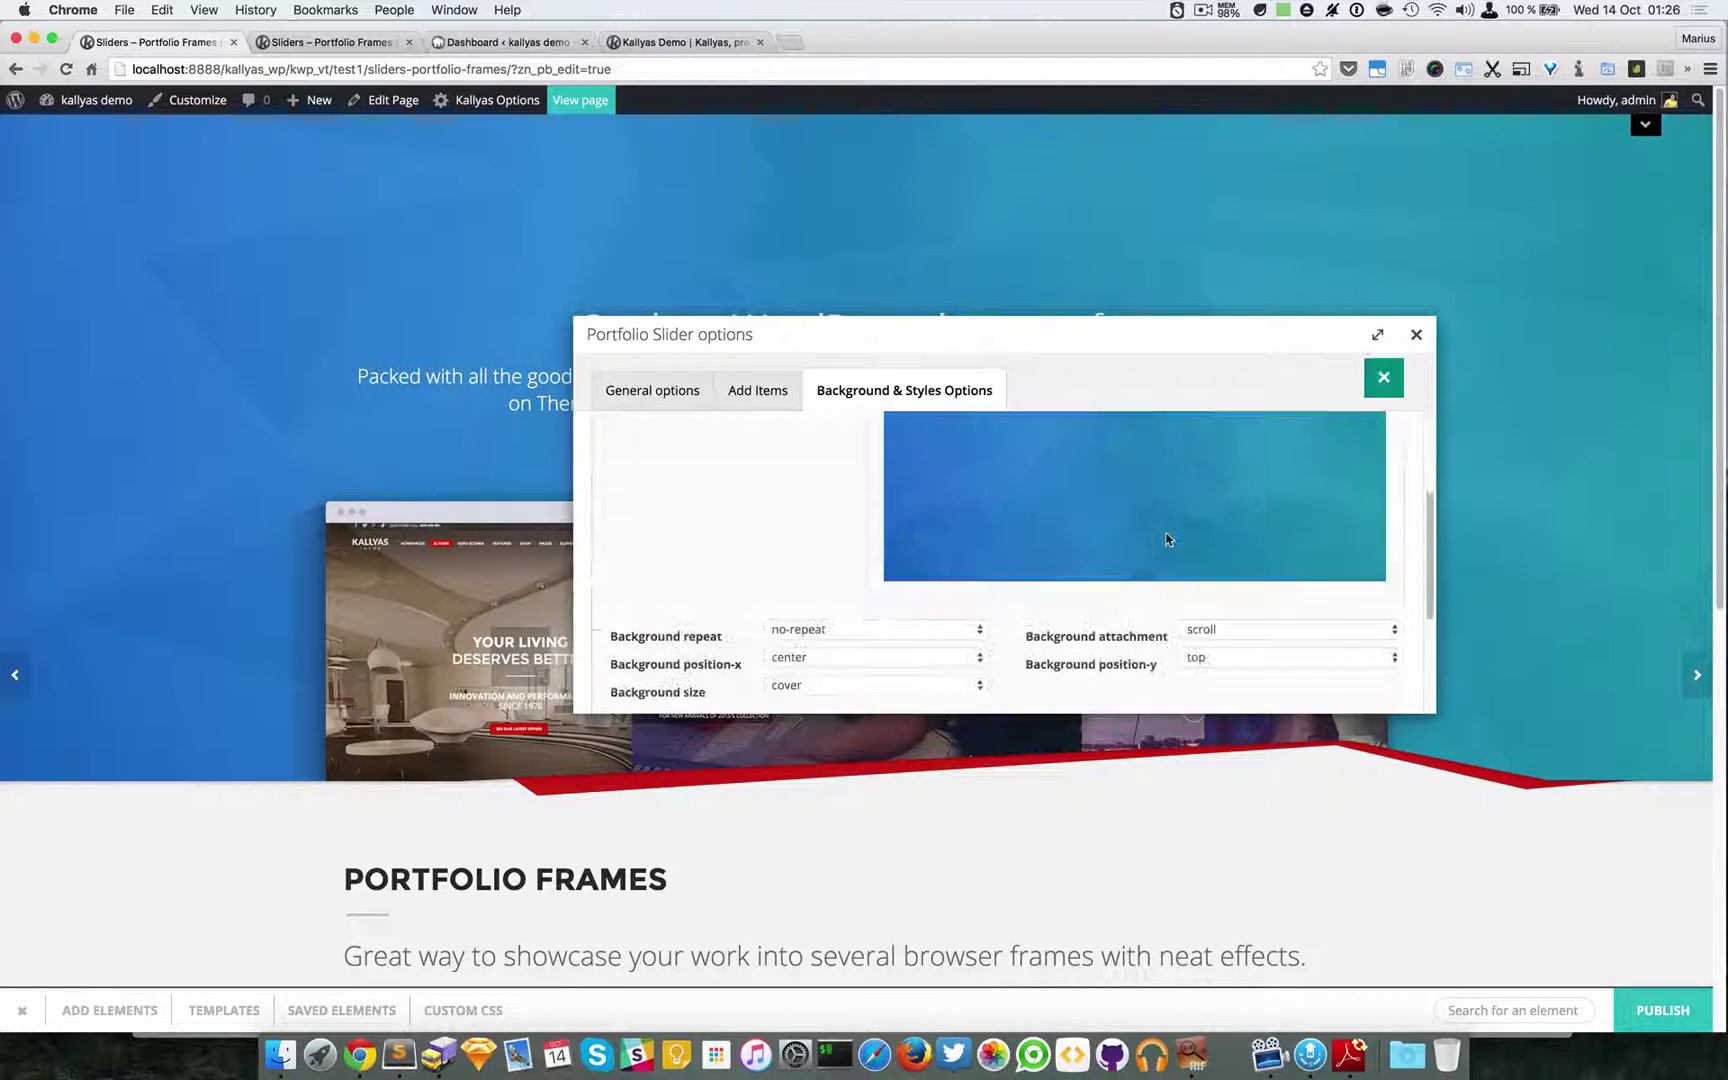
In the Add Items slide list, clone the first slide so the slider has three slides.
left_click(756, 389)
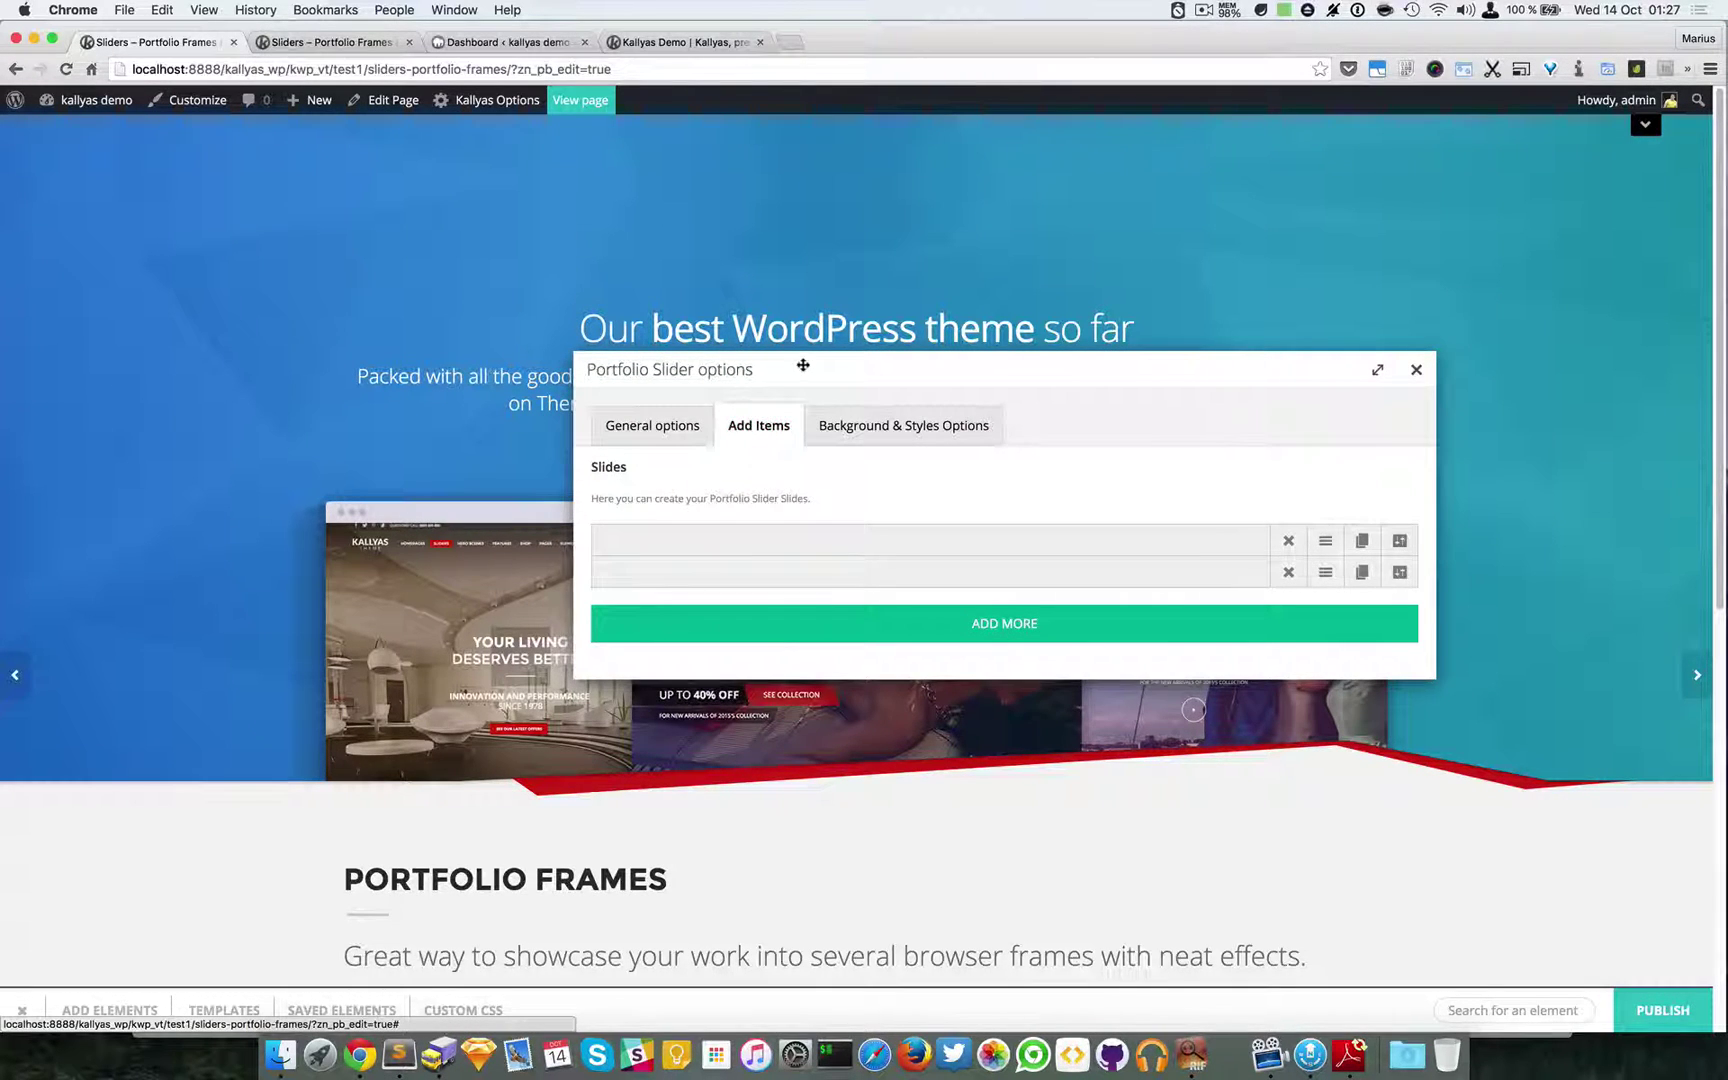
left_click_drag(802, 362, 889, 412)
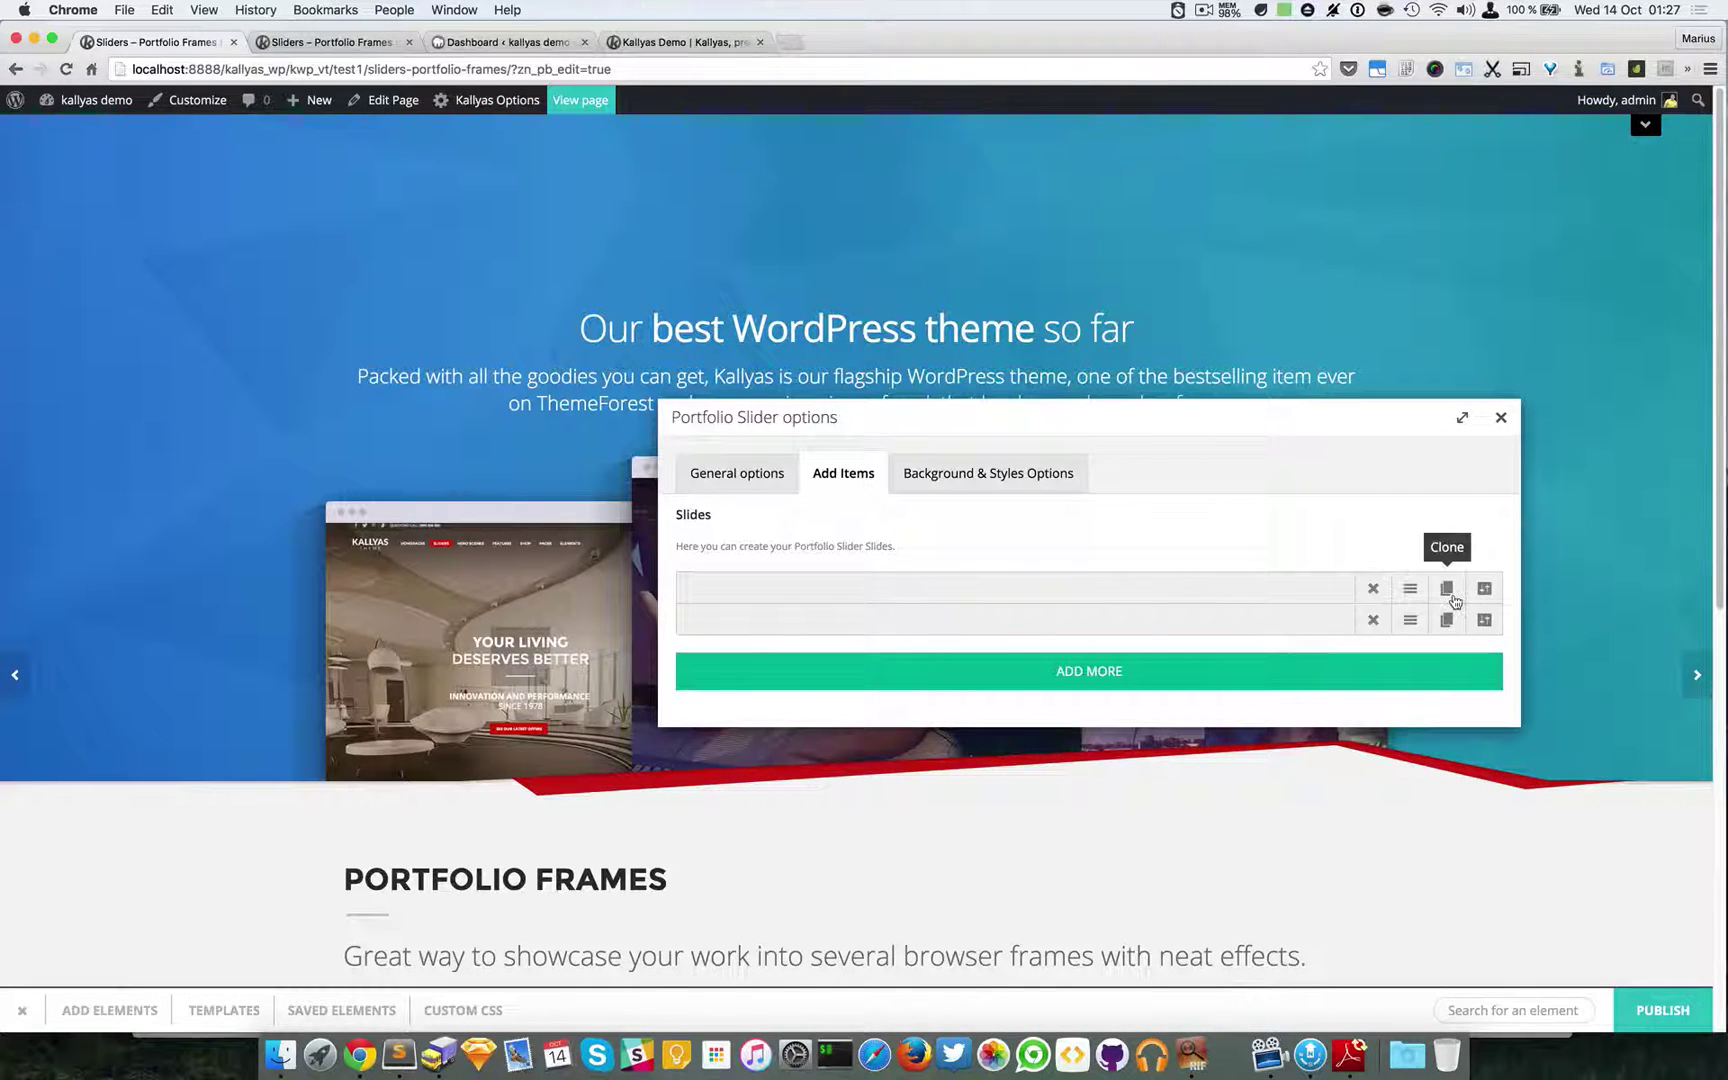
left_click_drag(1409, 590, 1410, 621)
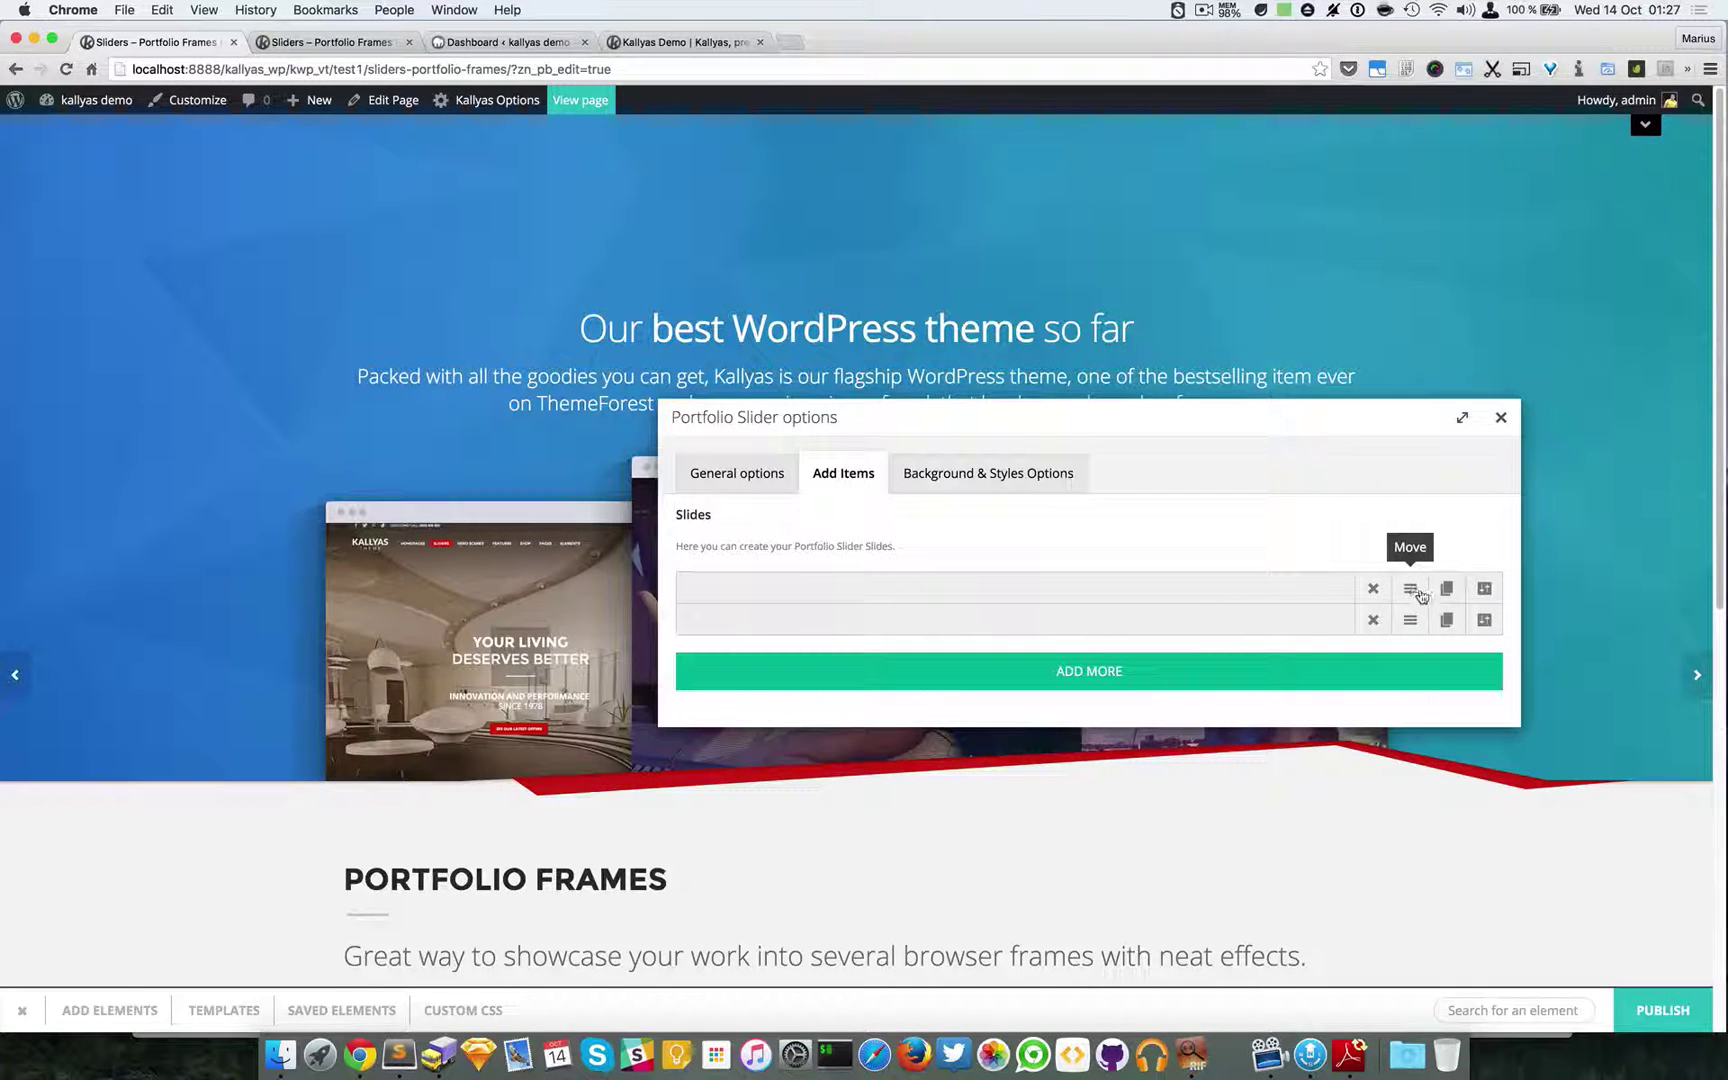
left_click(1446, 590)
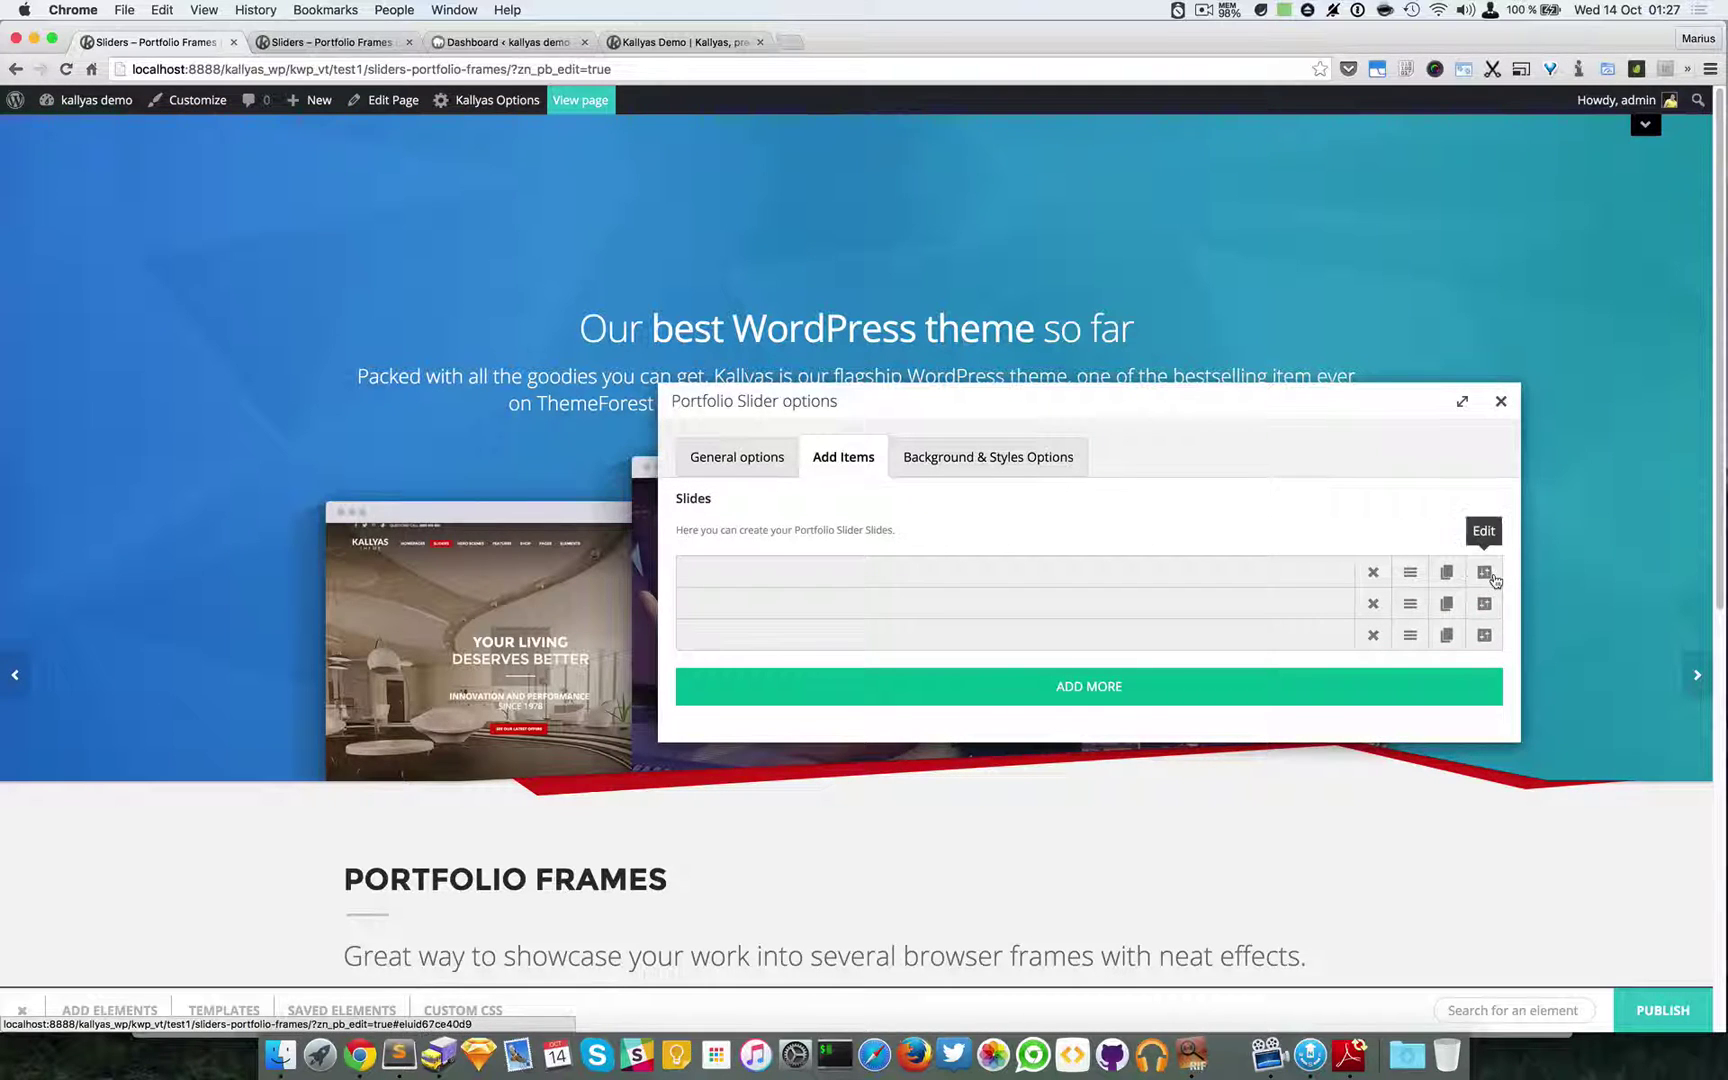
left_click(1490, 571)
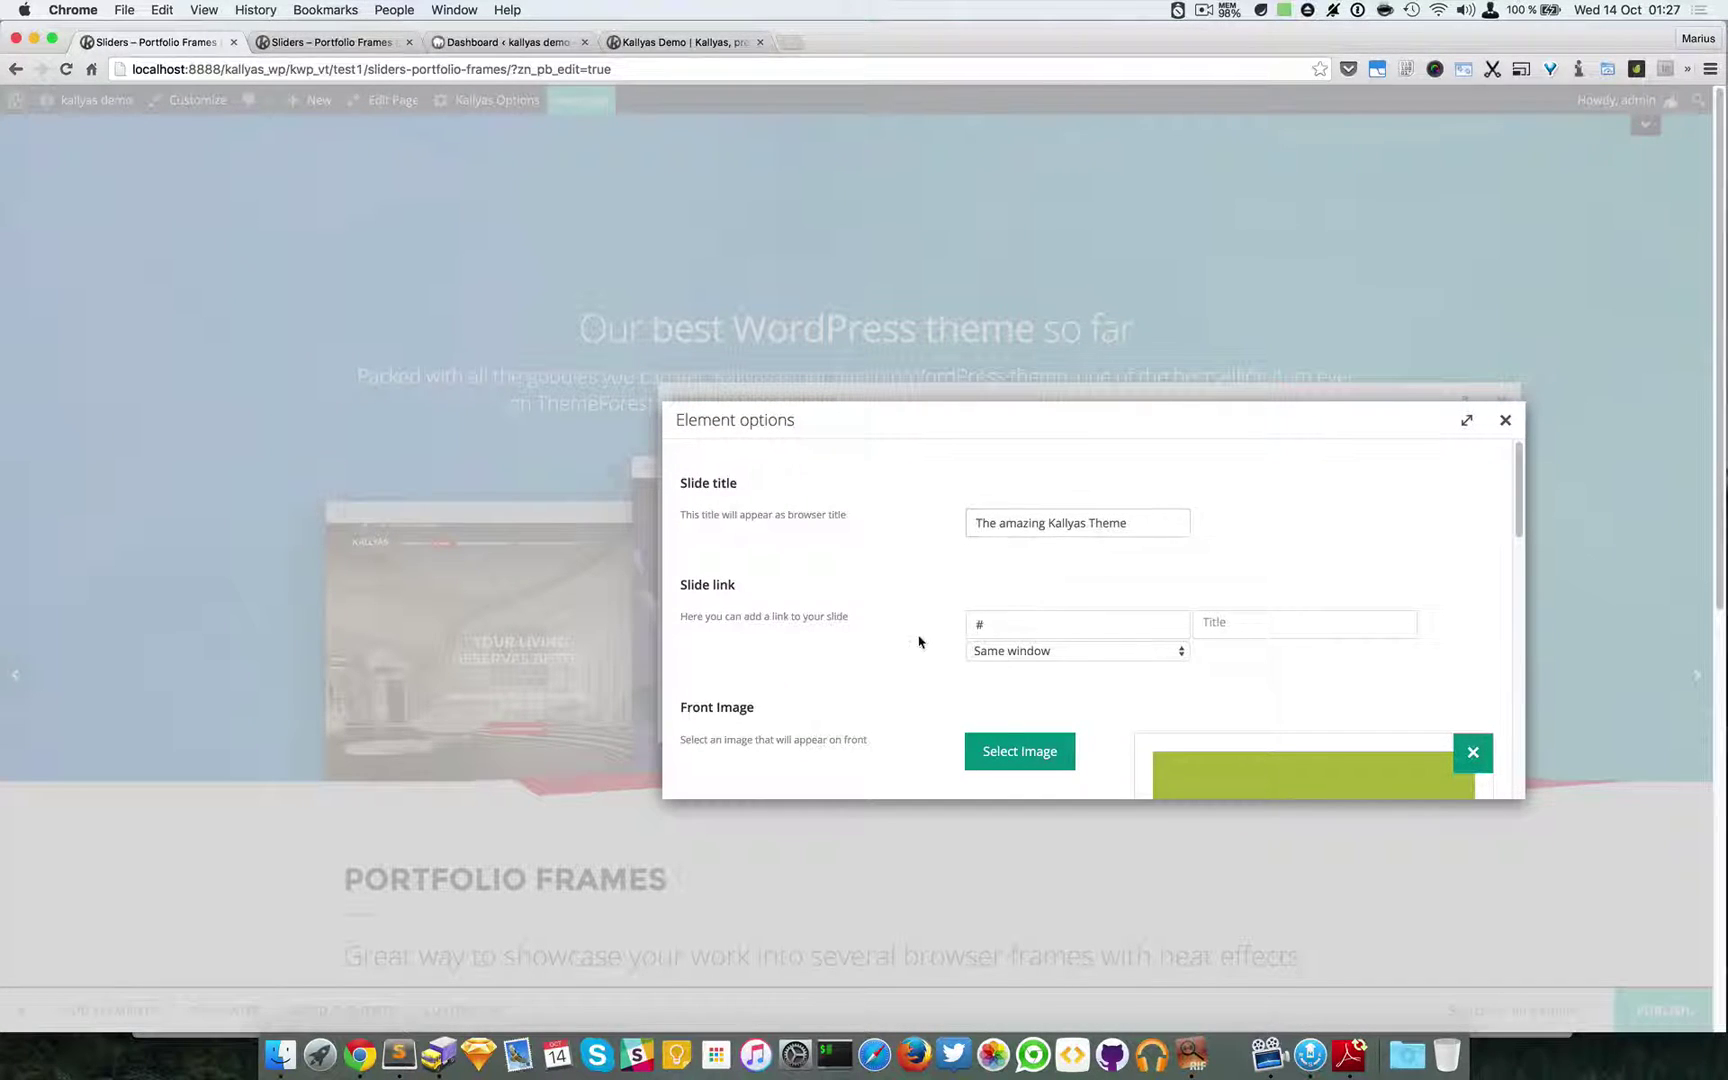
left_click(1505, 420)
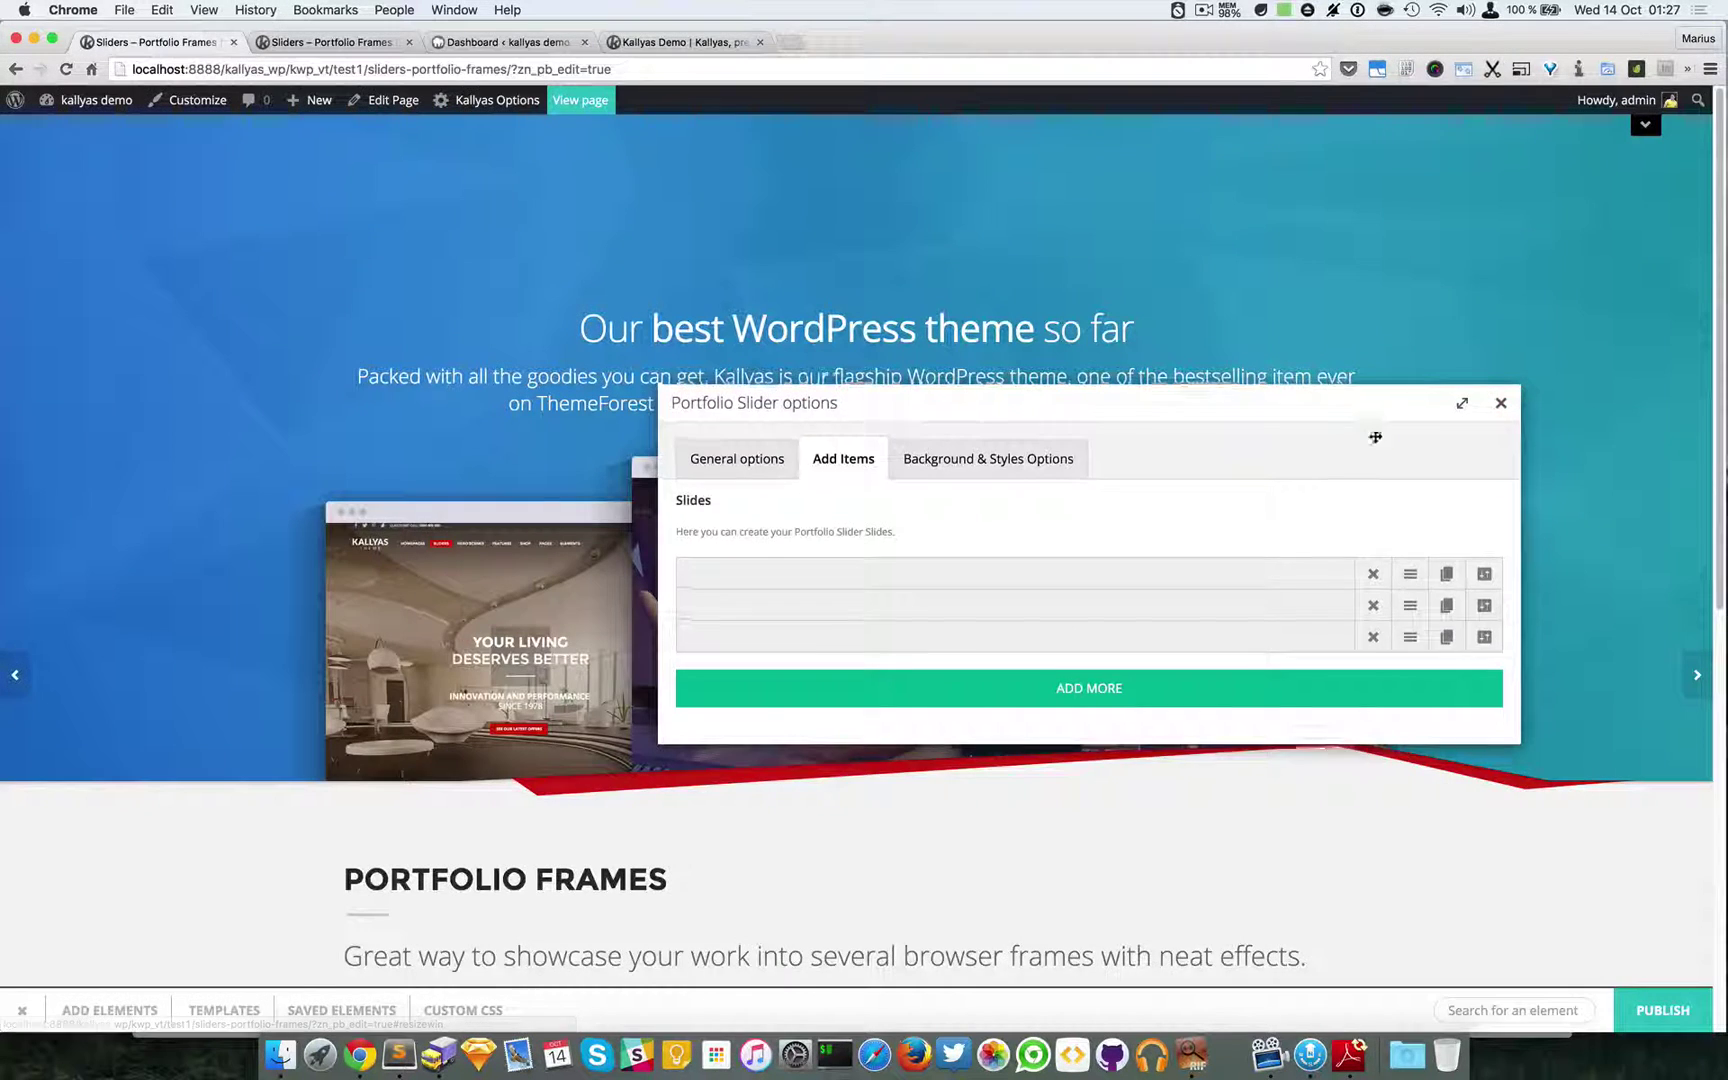
left_click_drag(1362, 403, 1401, 651)
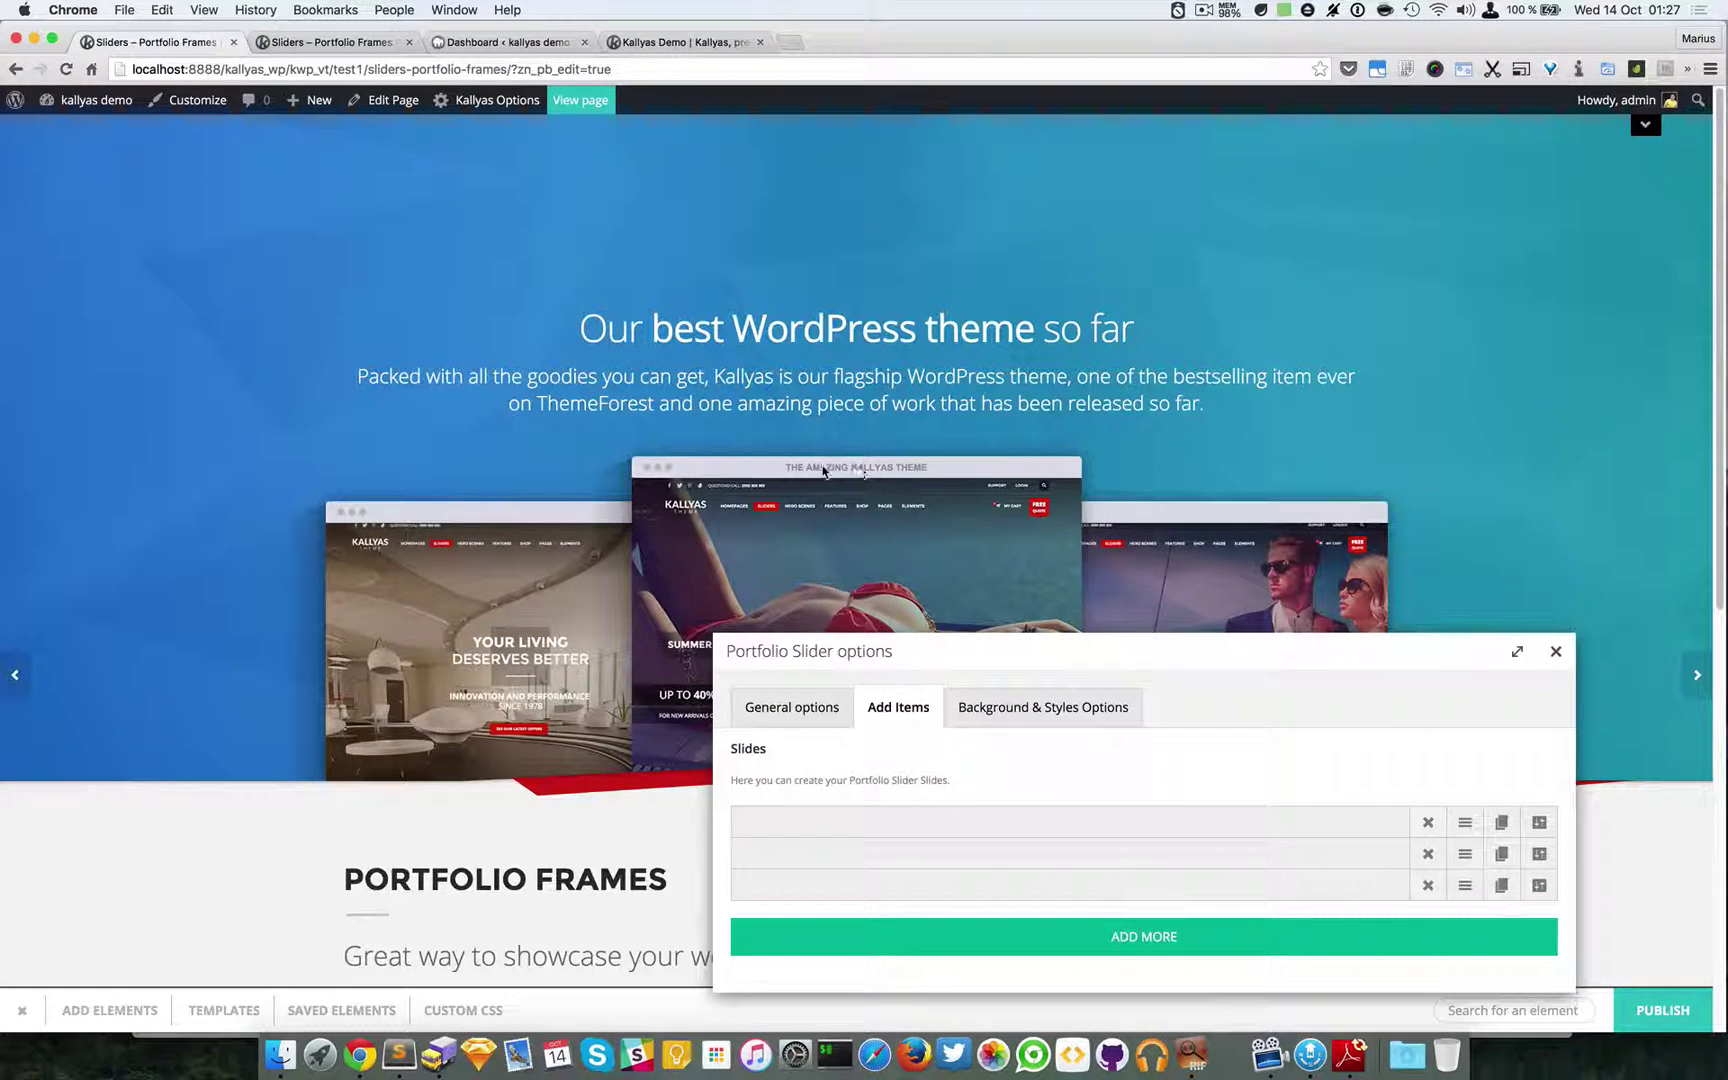
left_click(1539, 822)
scroll(931, 553, "down", 5)
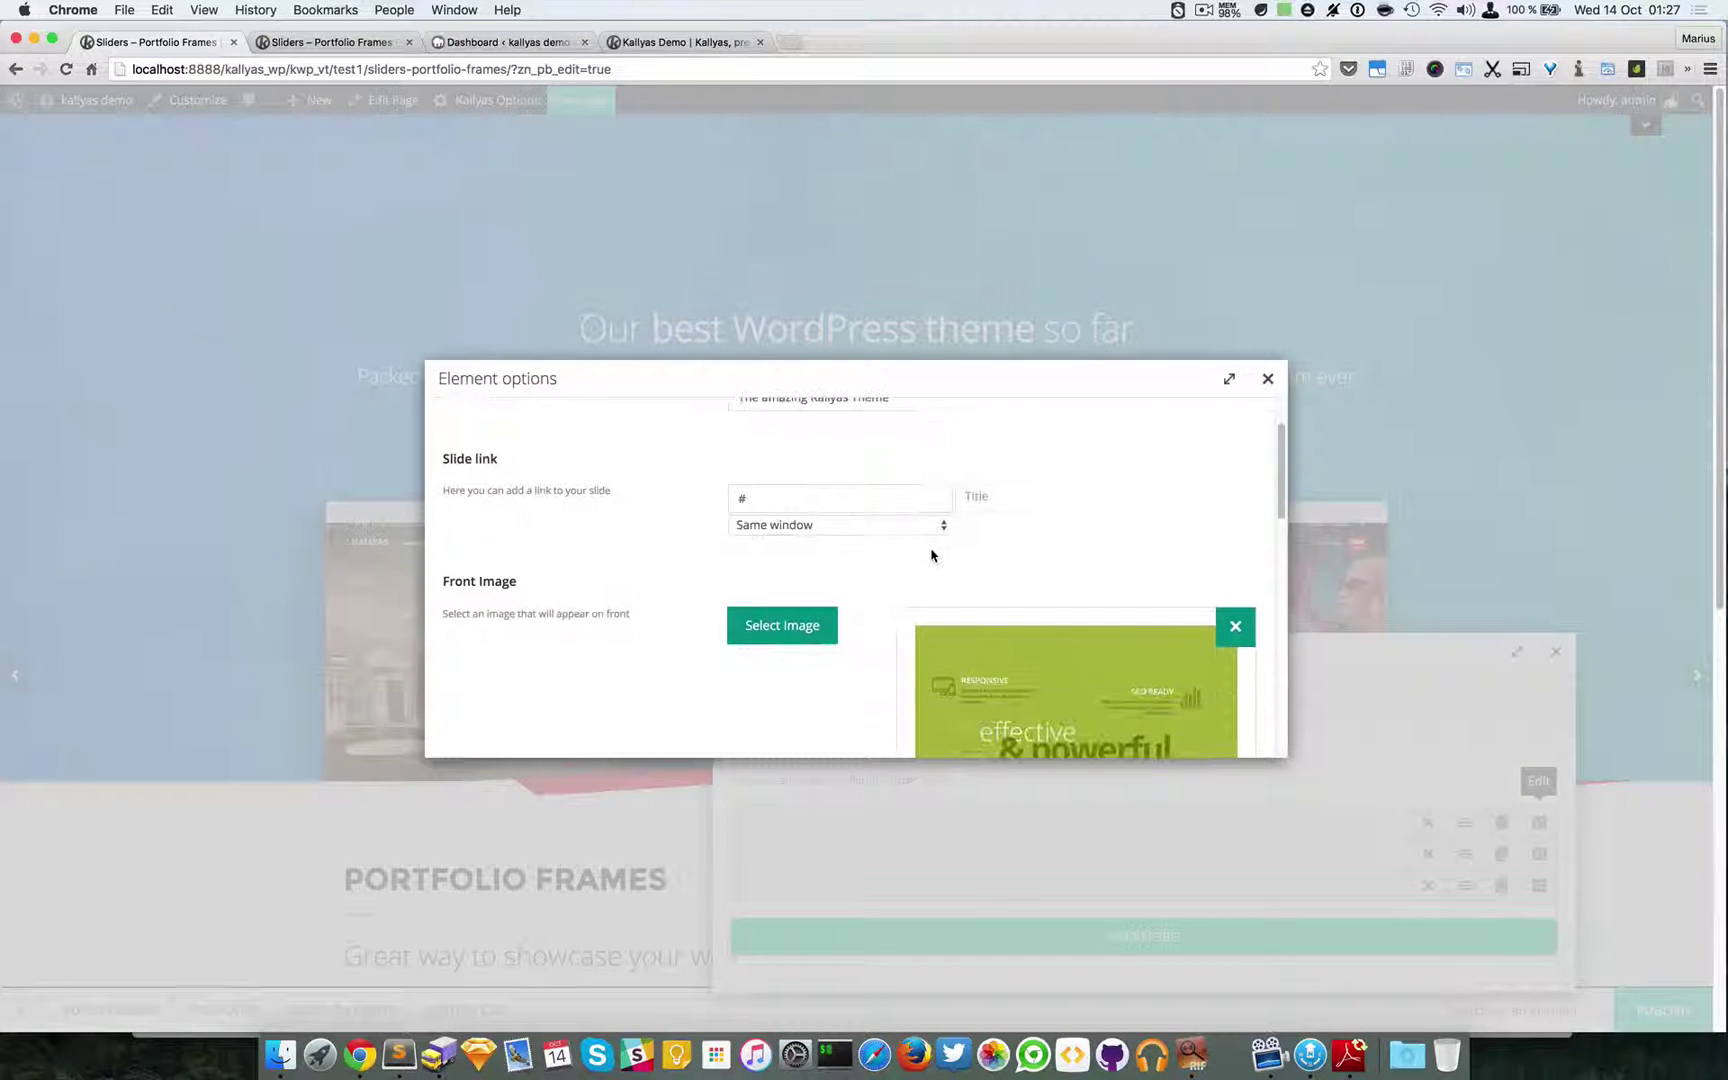
scroll(1059, 603, "up", 1)
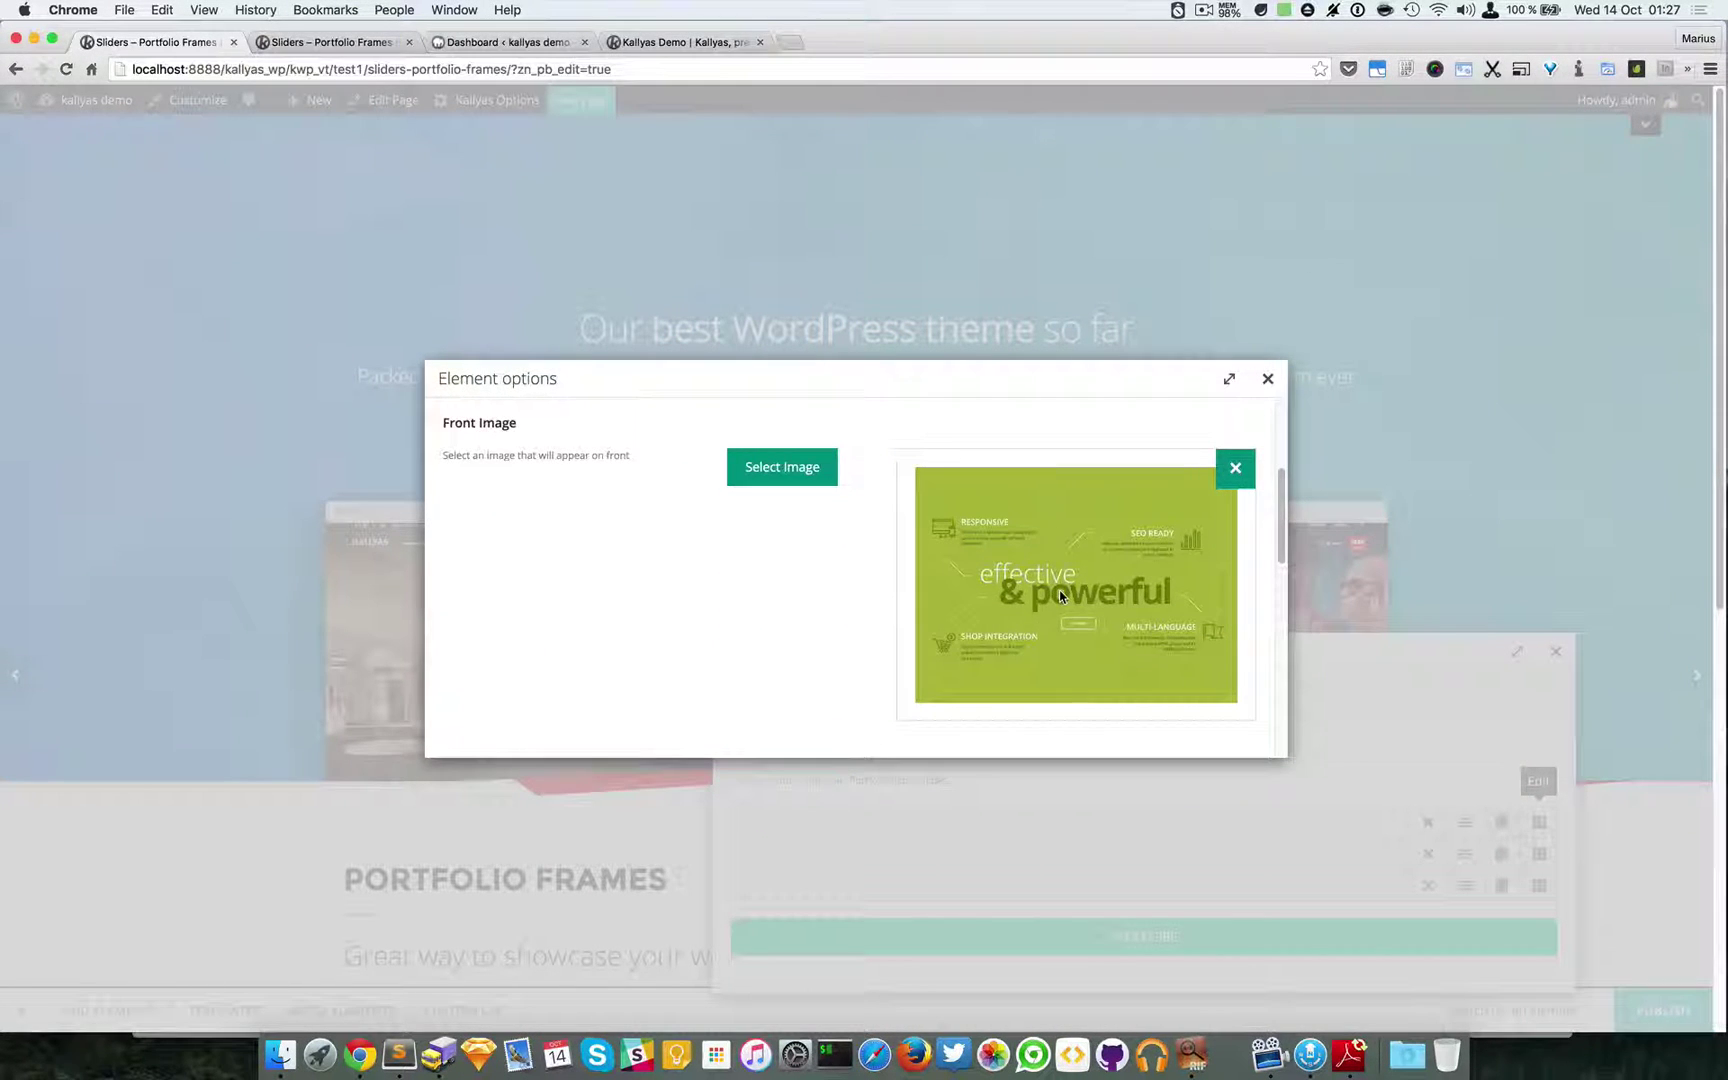
left_click_drag(616, 394, 838, 684)
scroll(934, 795, "down", 4)
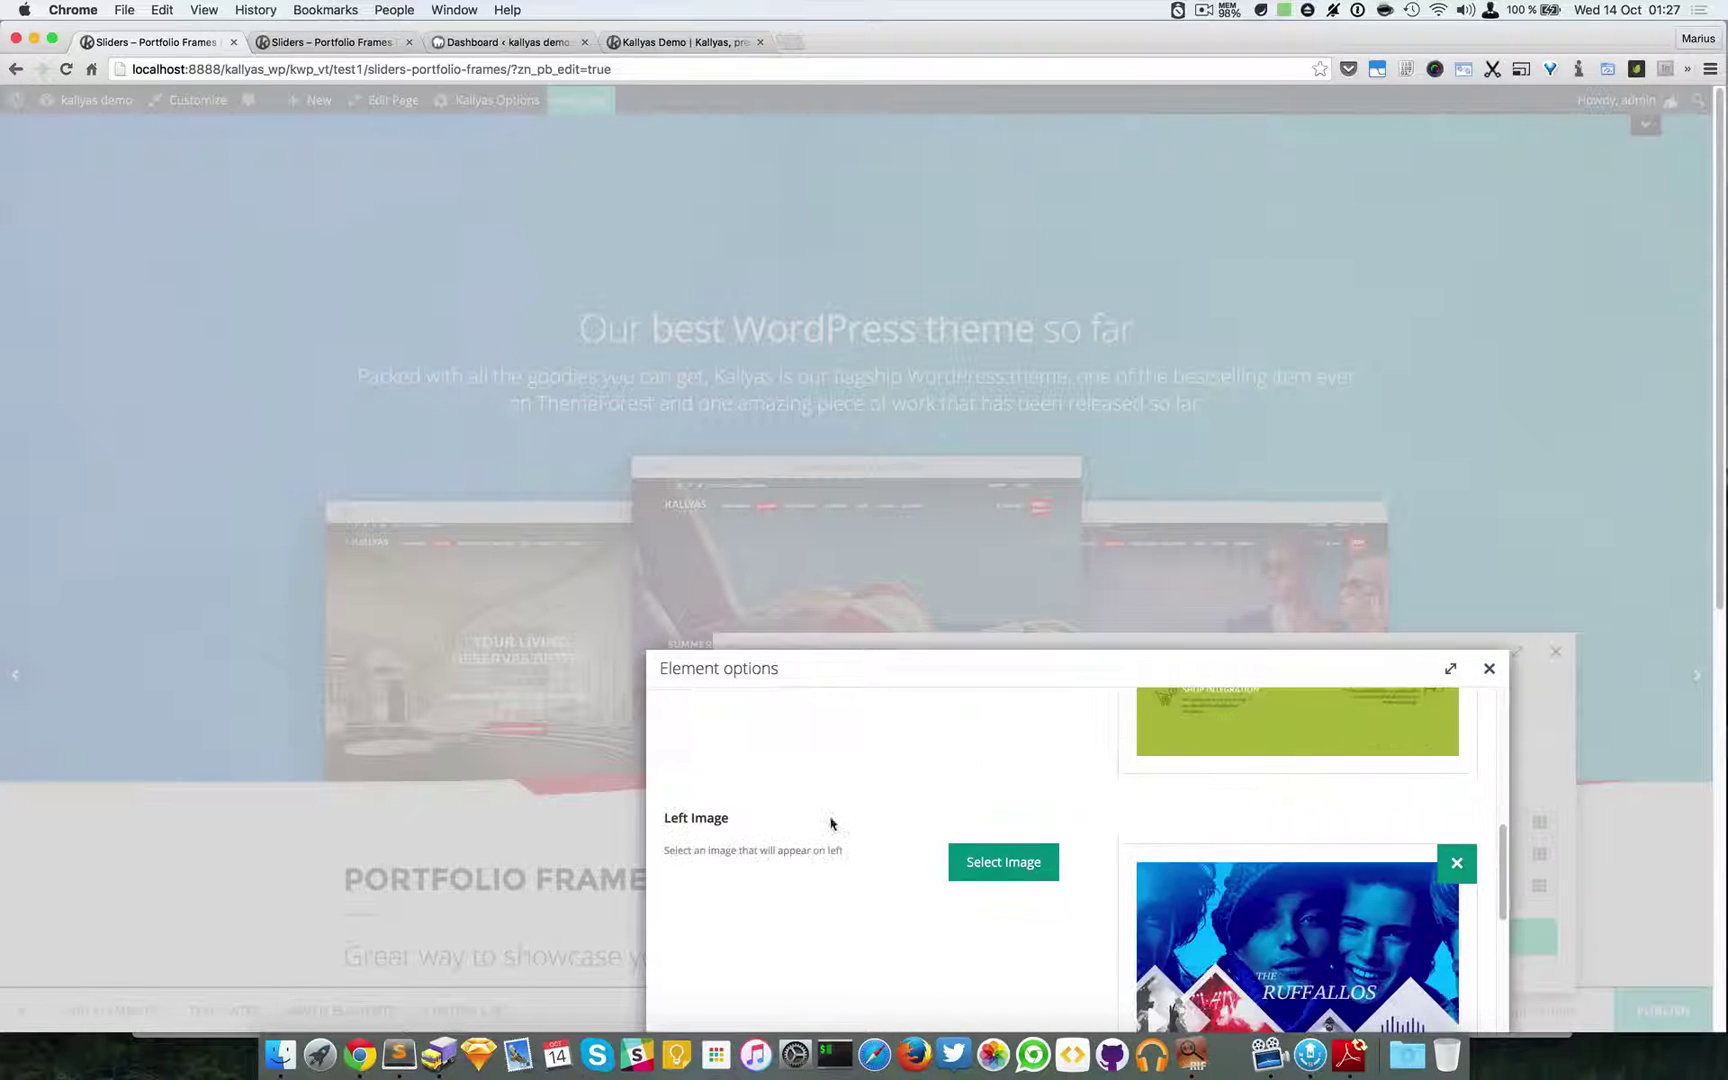
scroll(924, 897, "down", 5)
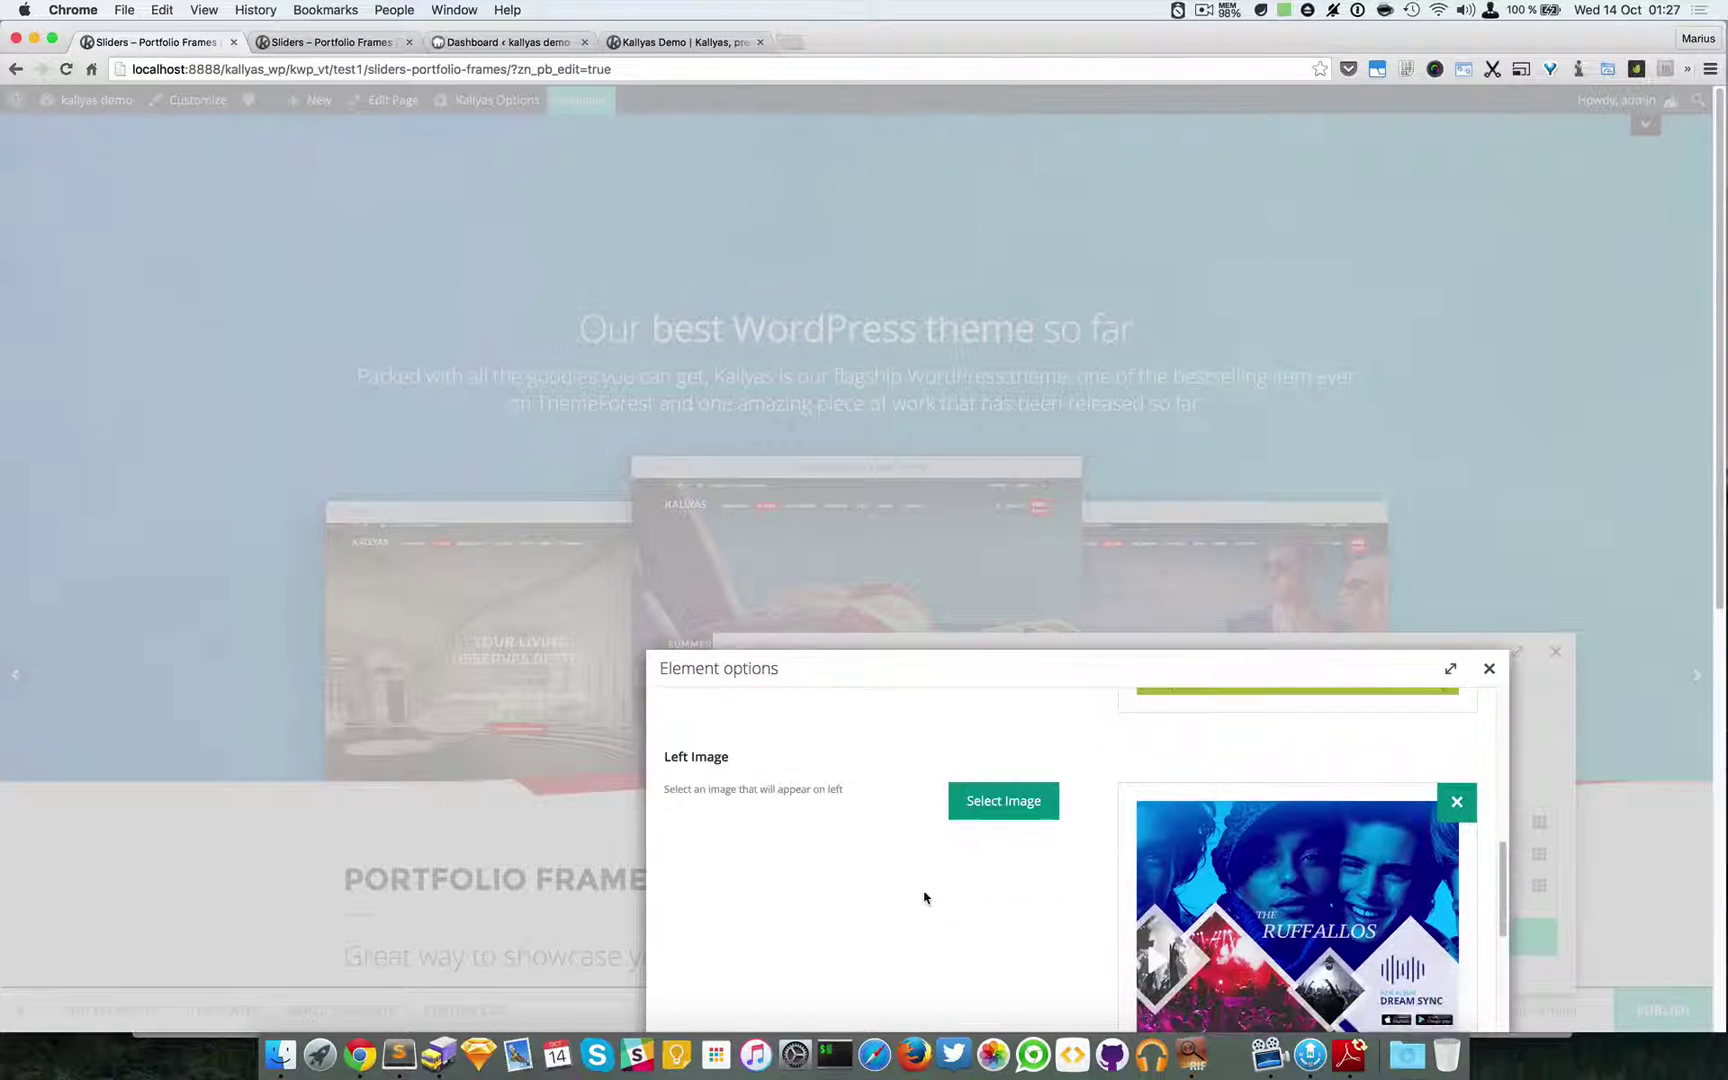
scroll(924, 897, "down", 2)
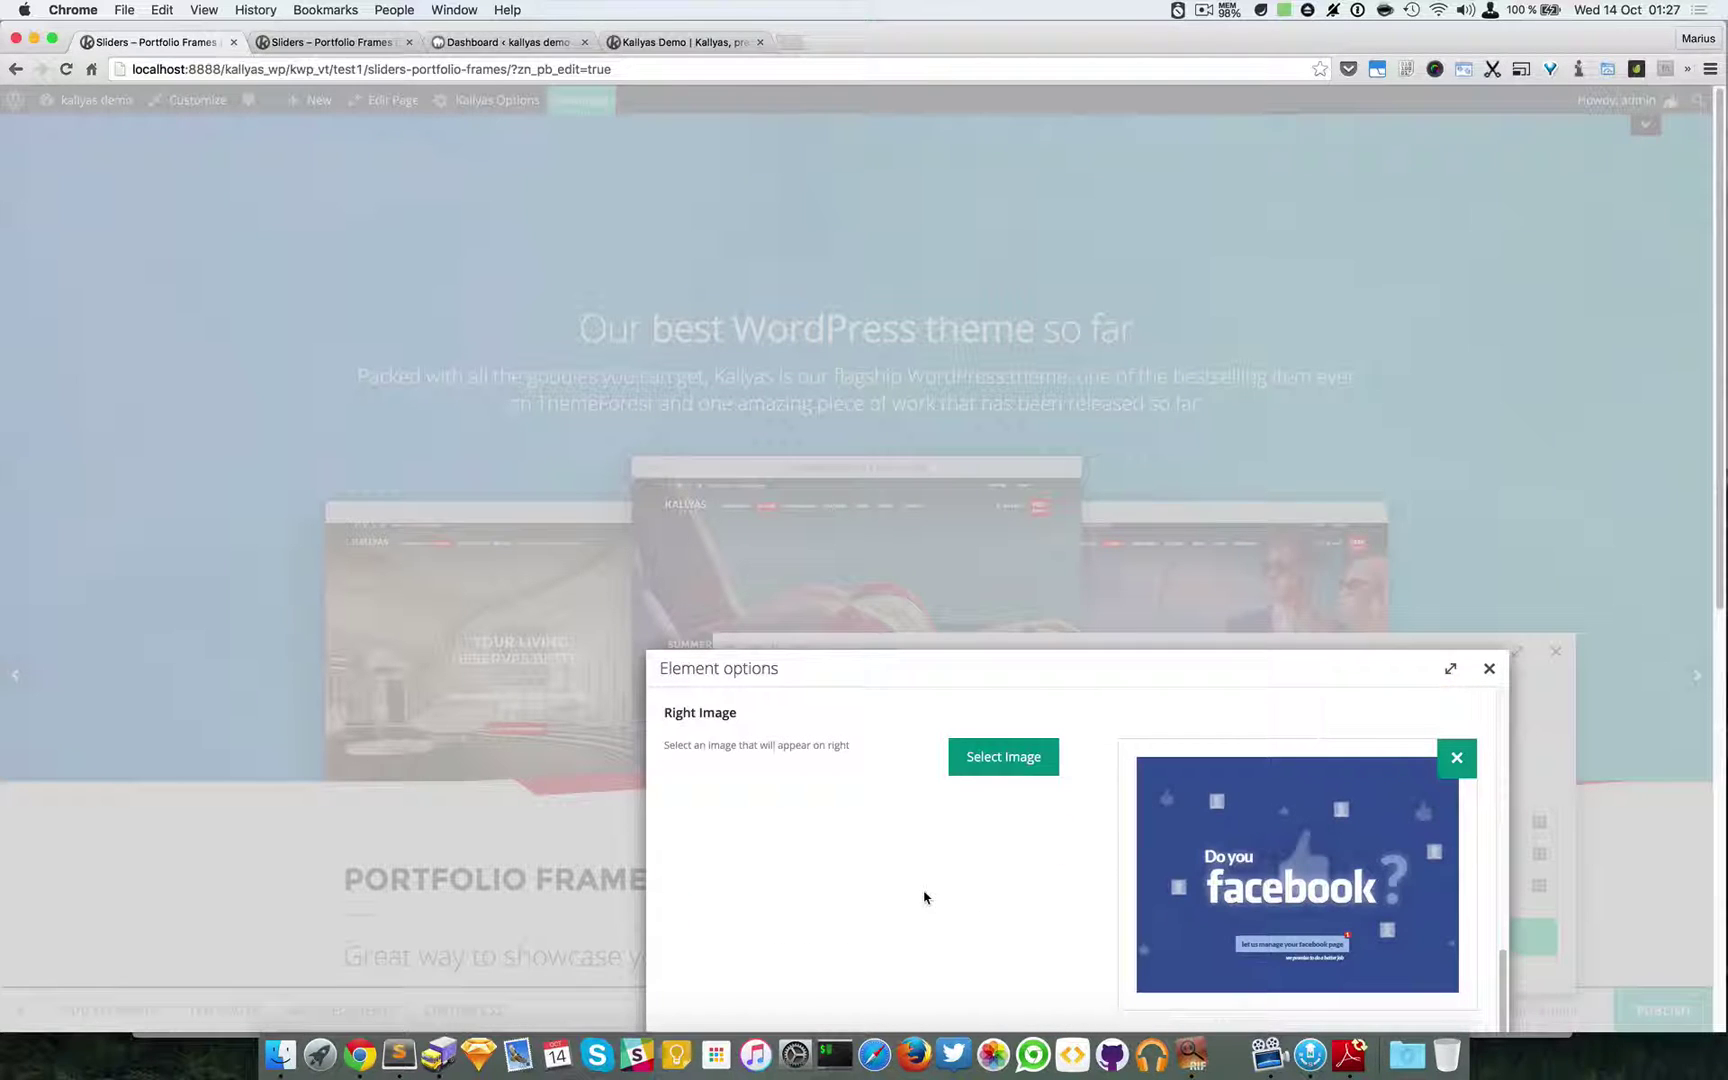
left_click_drag(1260, 668, 1265, 546)
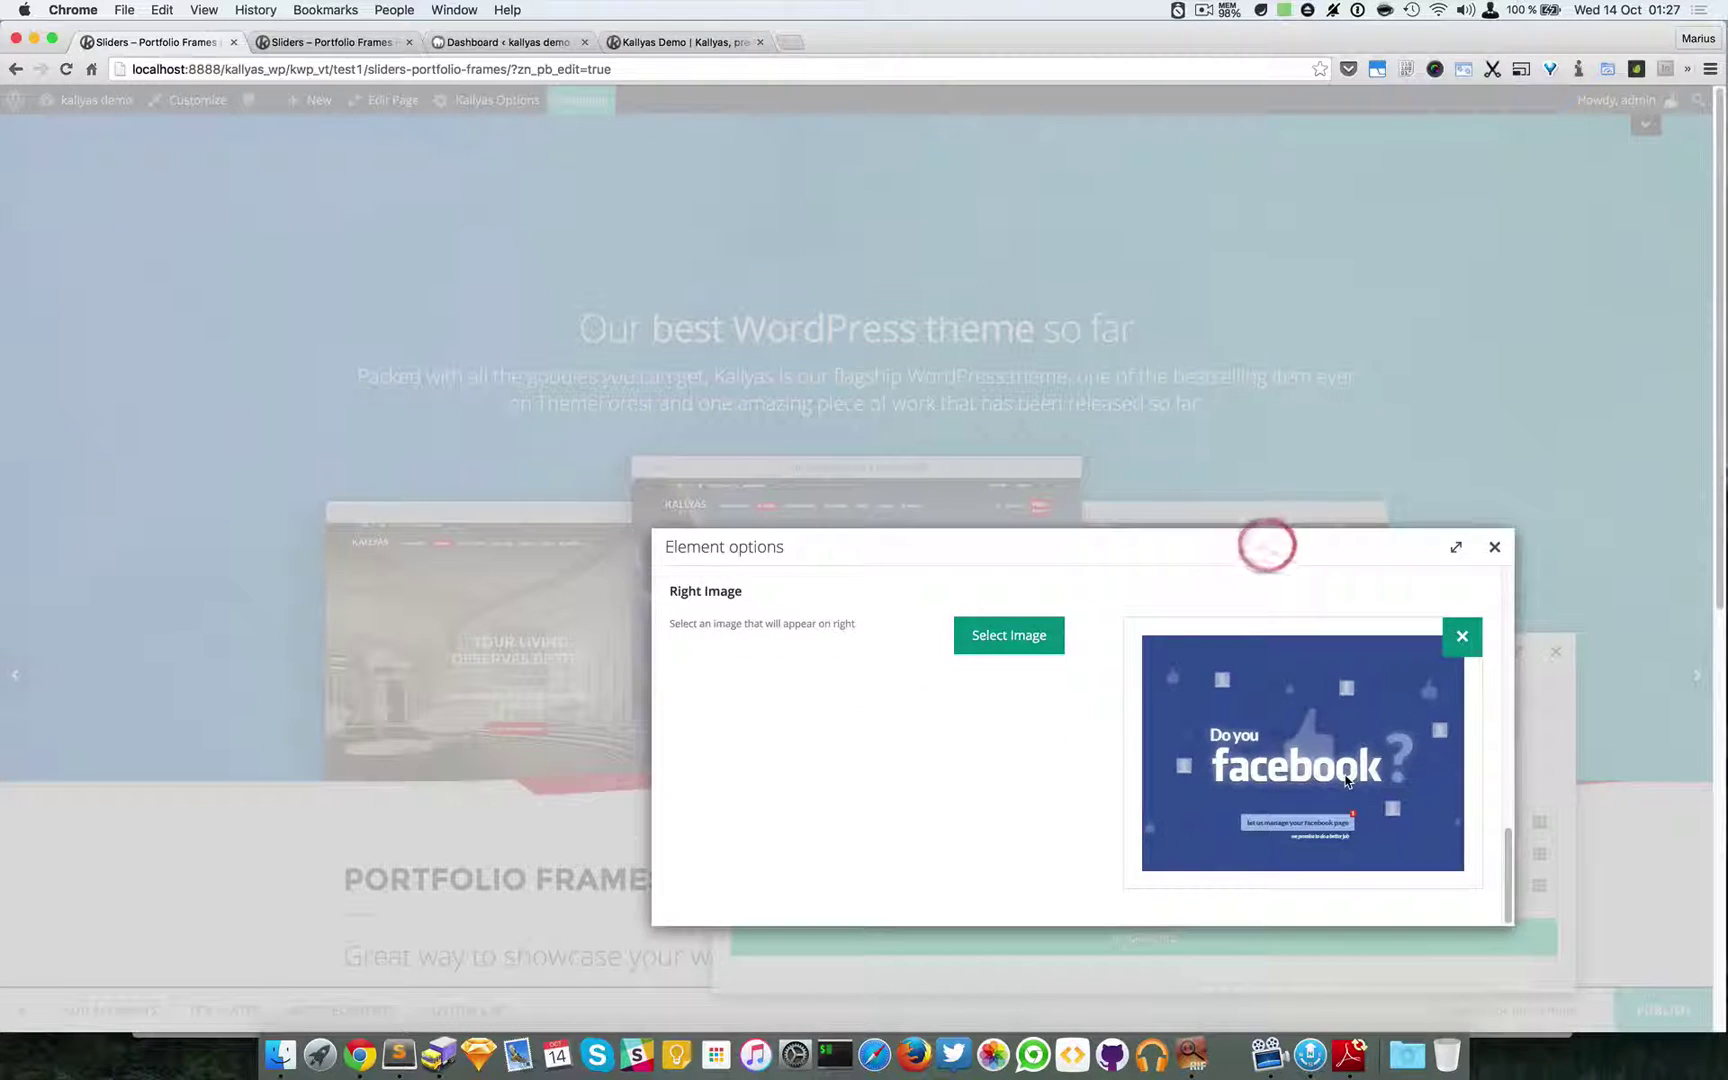
scroll(1346, 780, "up", 5)
scroll(1346, 780, "up", 4)
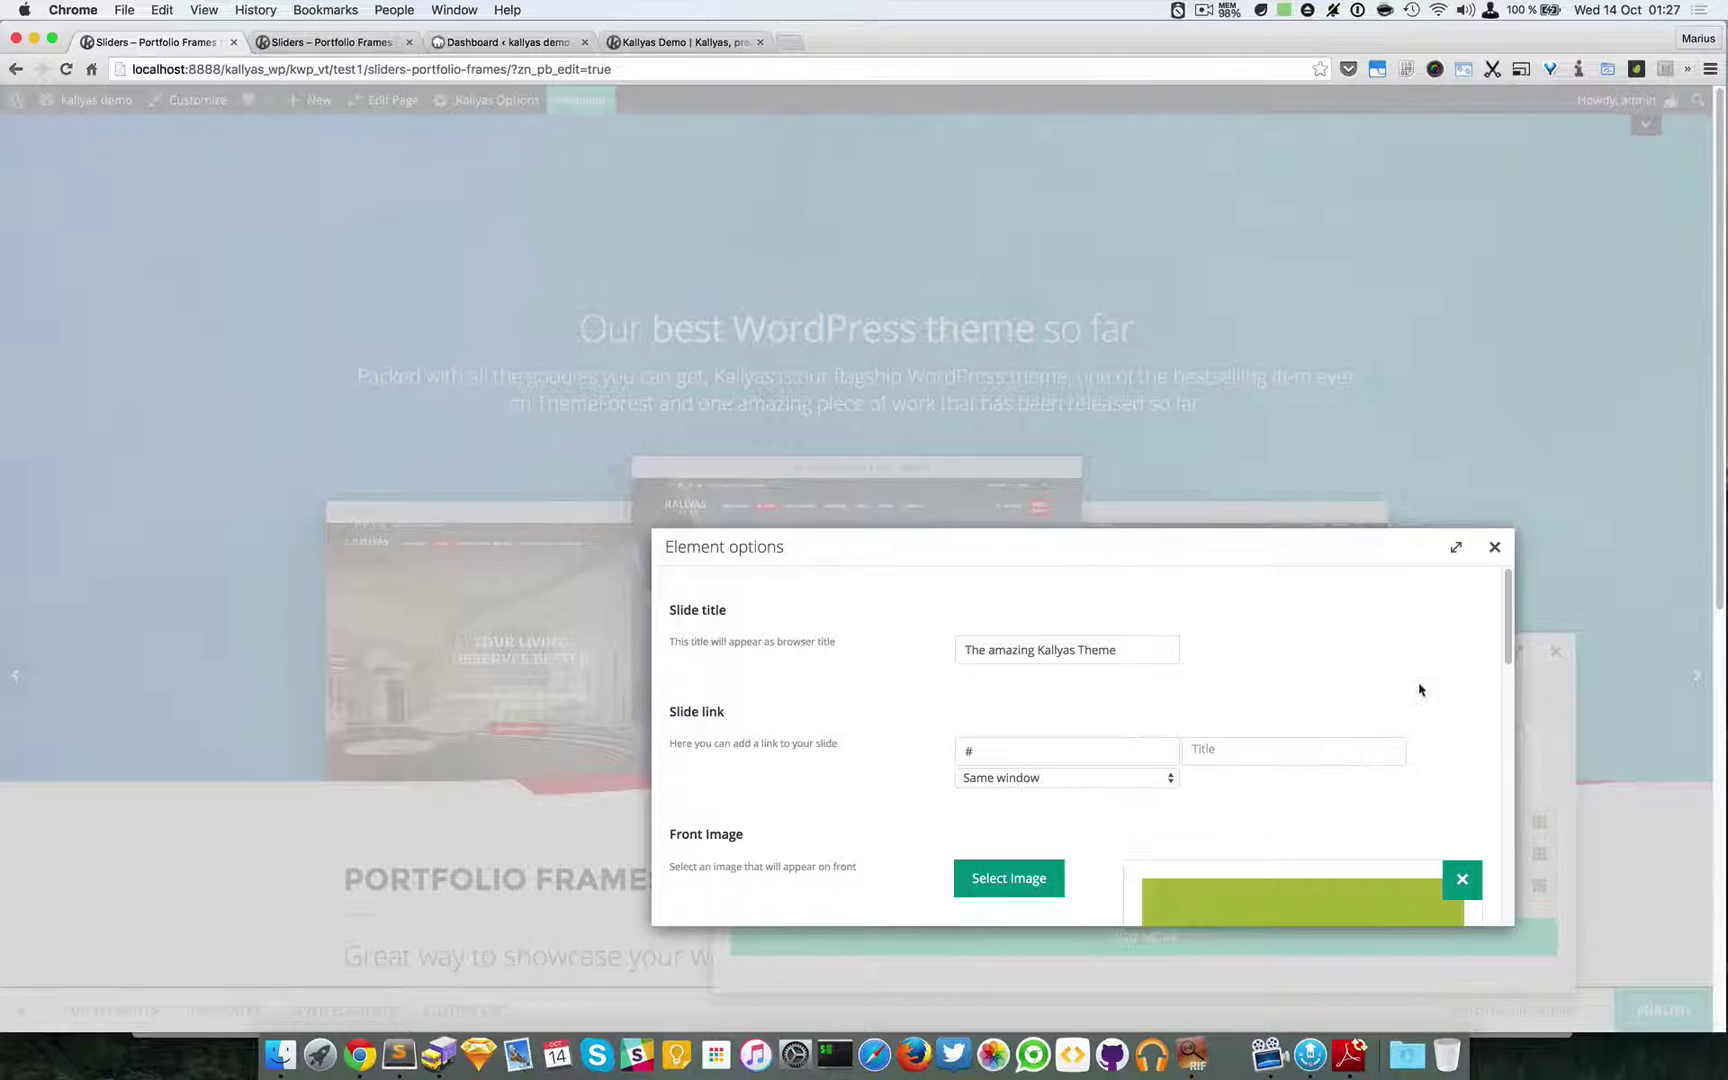
left_click(1492, 545)
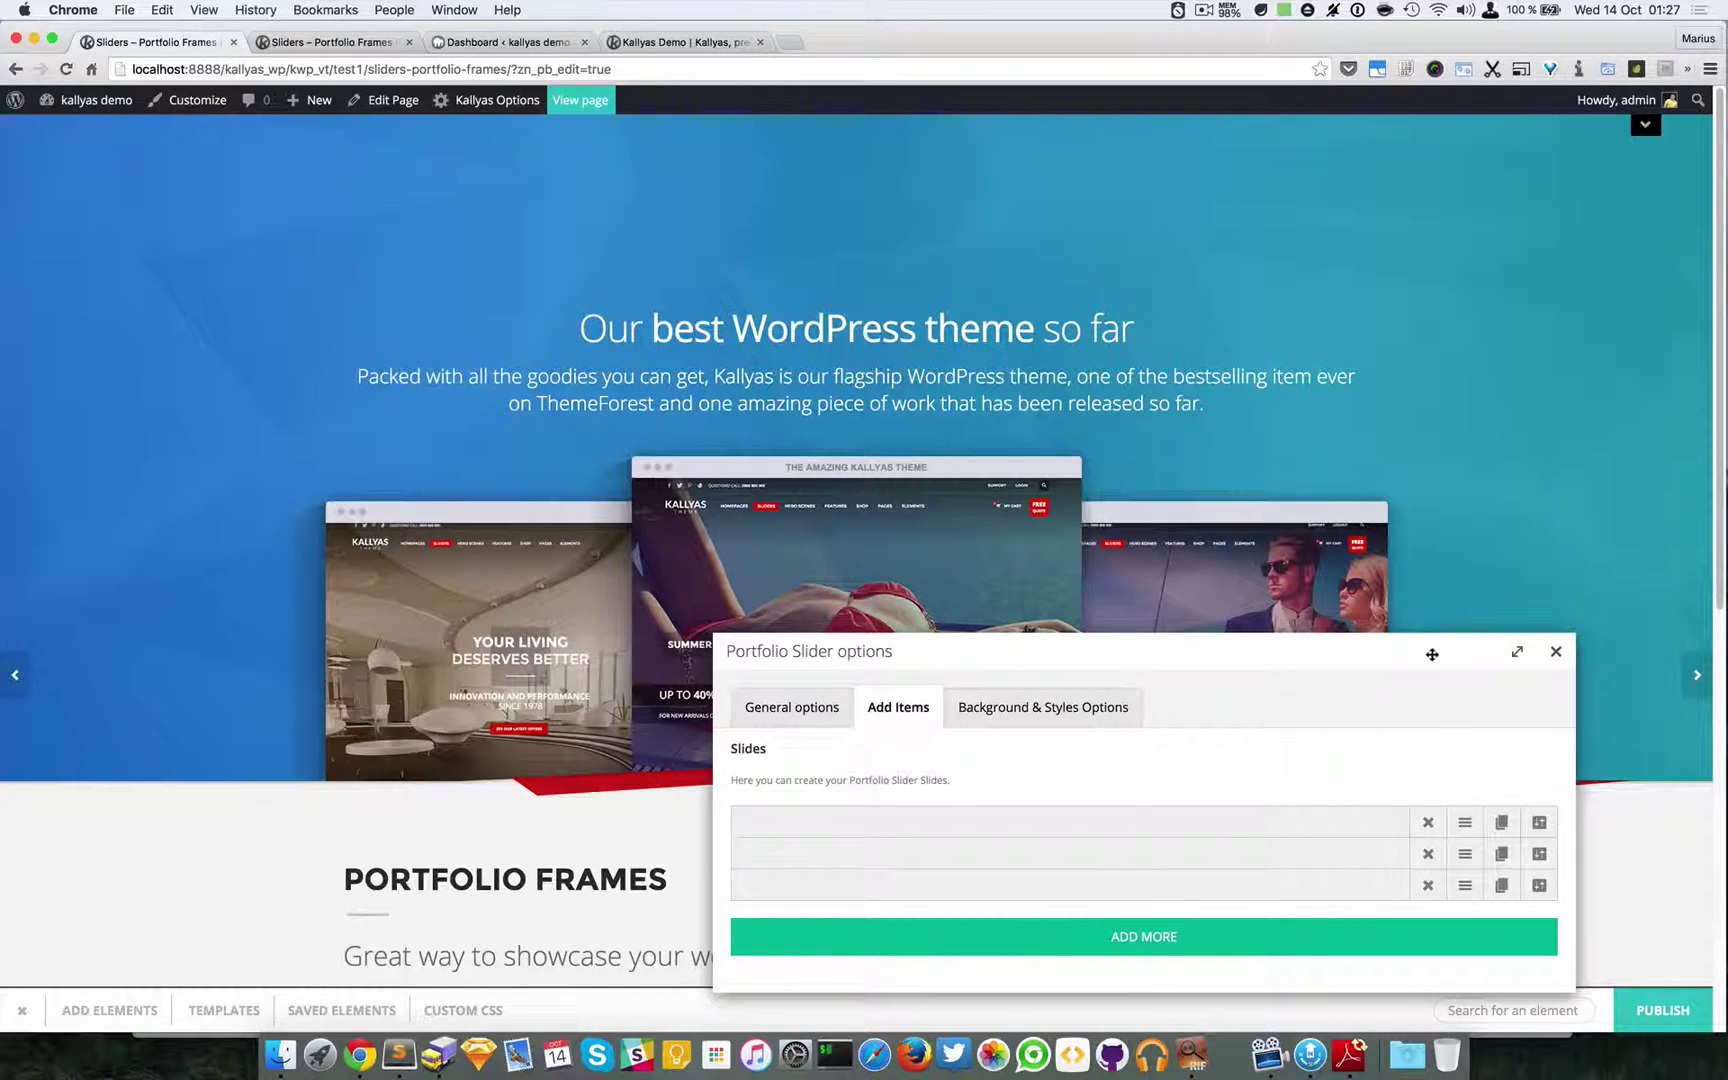
Move the dialog back up and show General options: fullscreen No, height 760.
left_click_drag(1431, 652, 1448, 476)
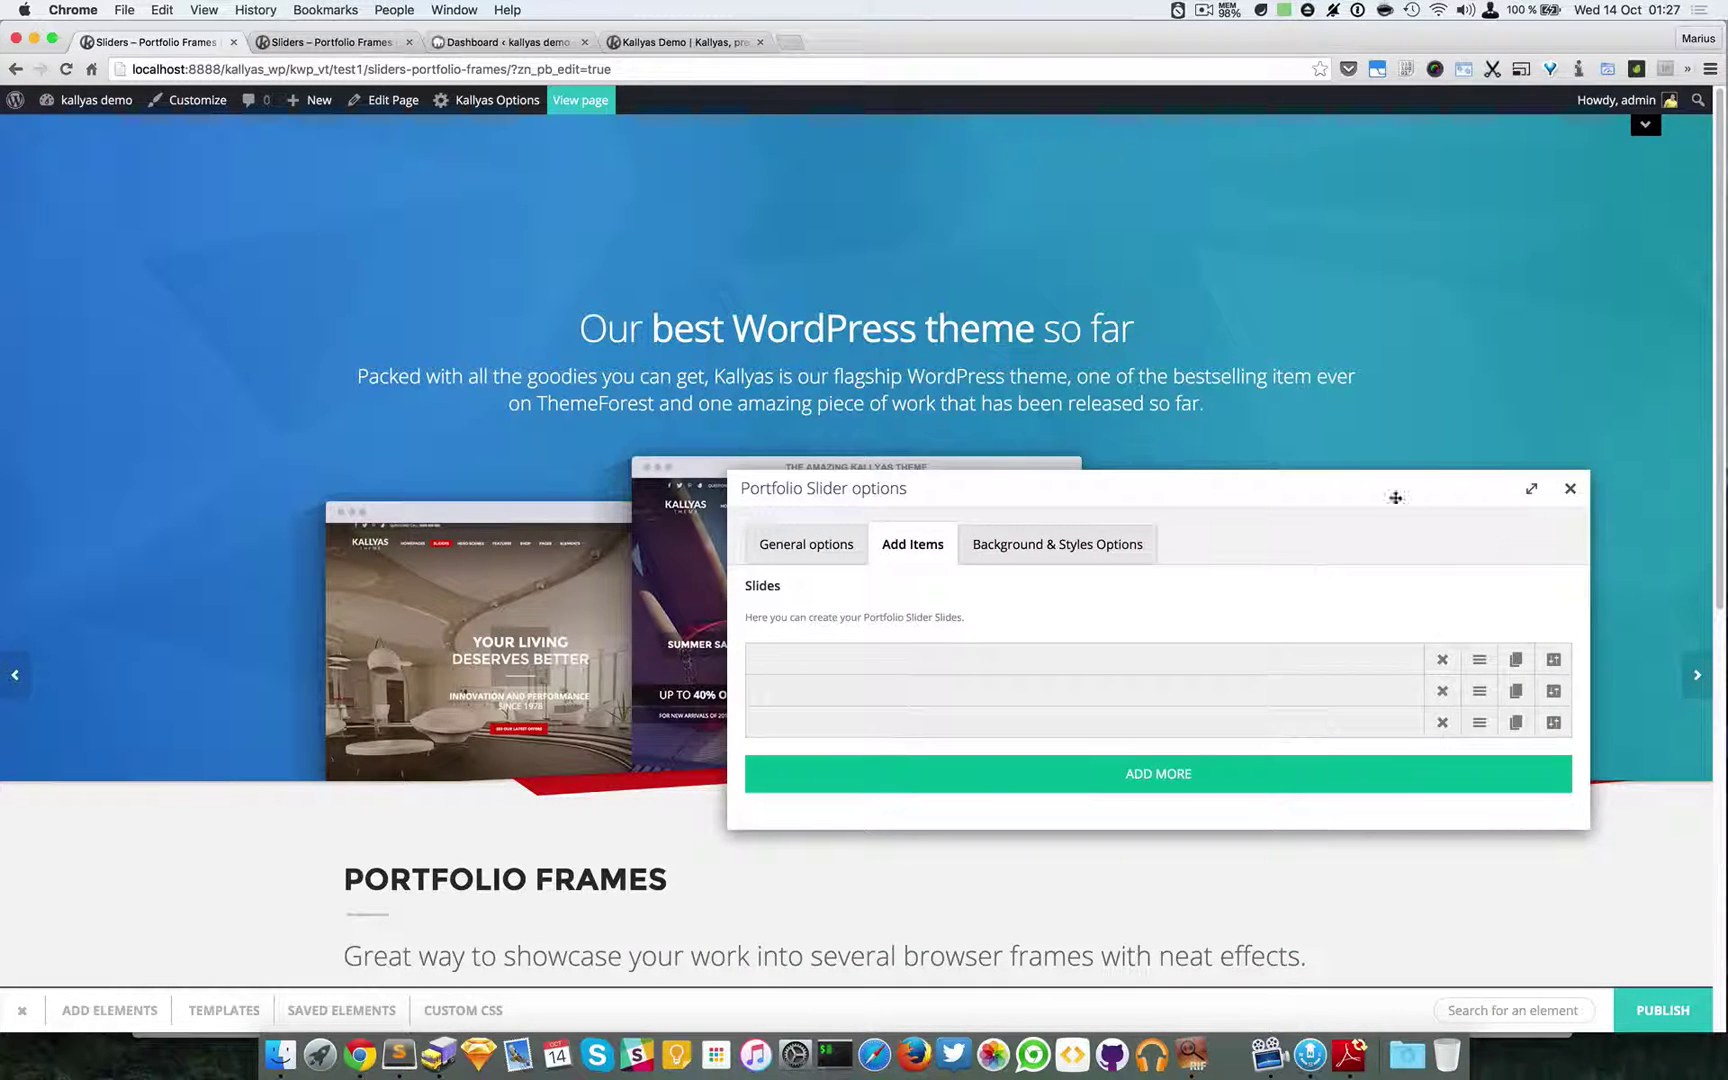
left_click(800, 544)
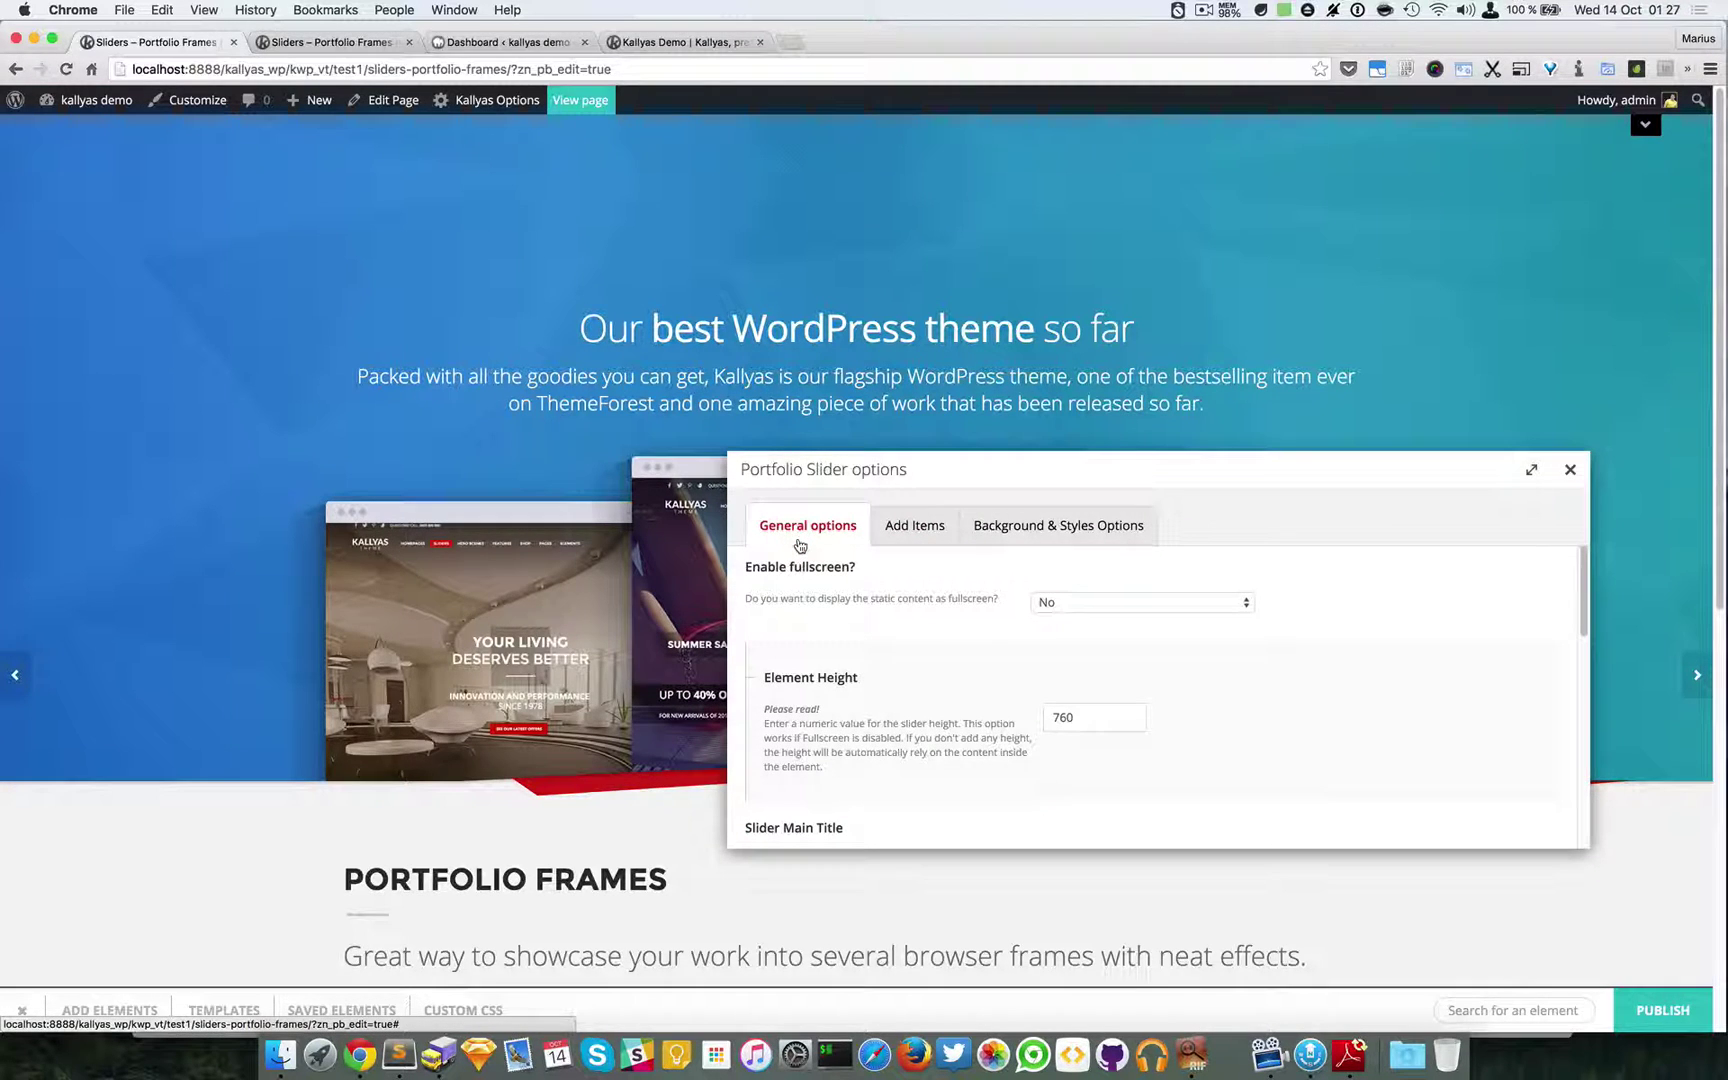